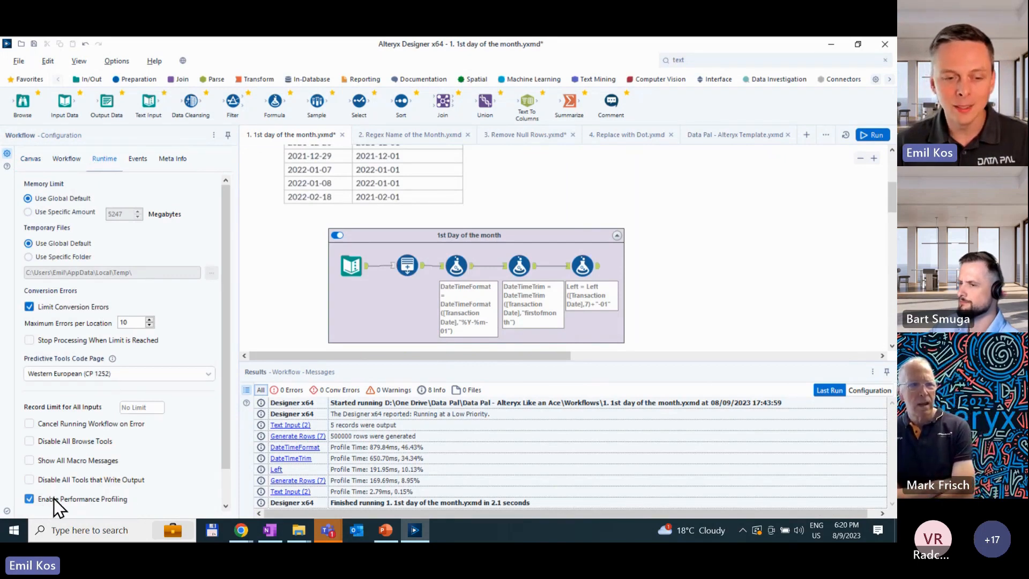
- Disable performance profiling for the workflow and run it without profiling
left_click(105, 503)
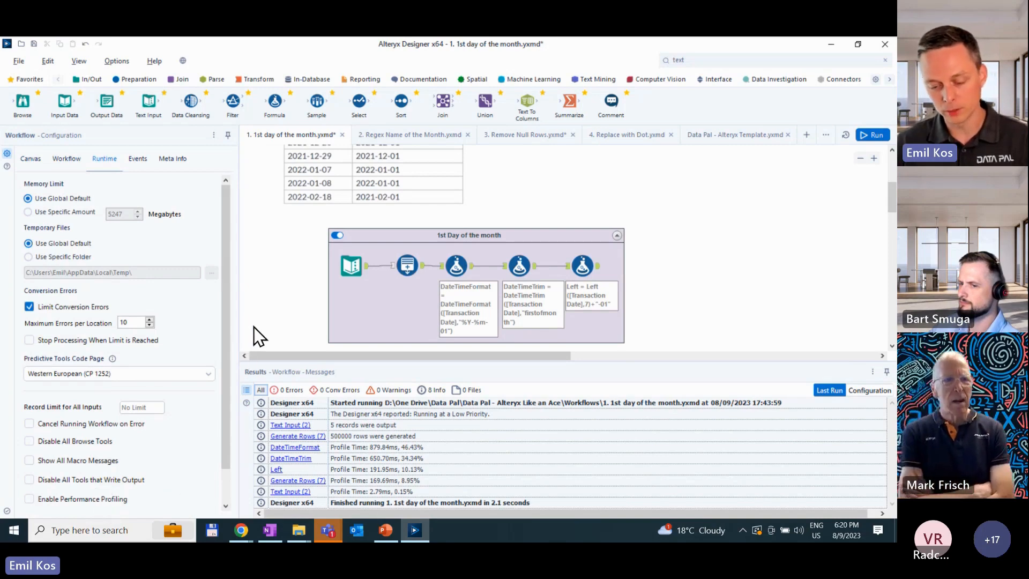
key("ctrl+r")
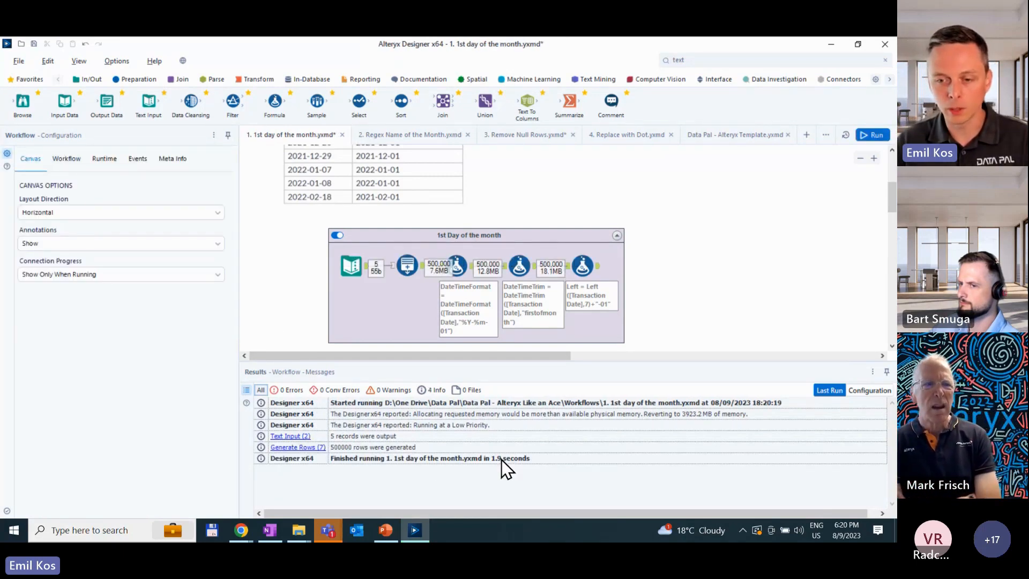
- Enable performance profiling in the workflow's runtime settings and rerun the workflow to get per-tool profile times
left_click(70, 159)
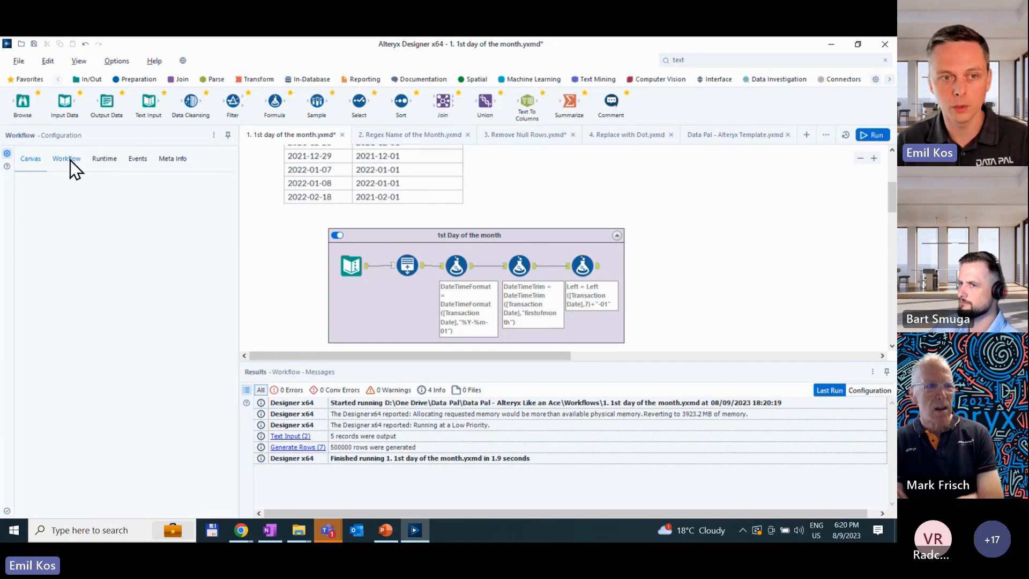
left_click(103, 158)
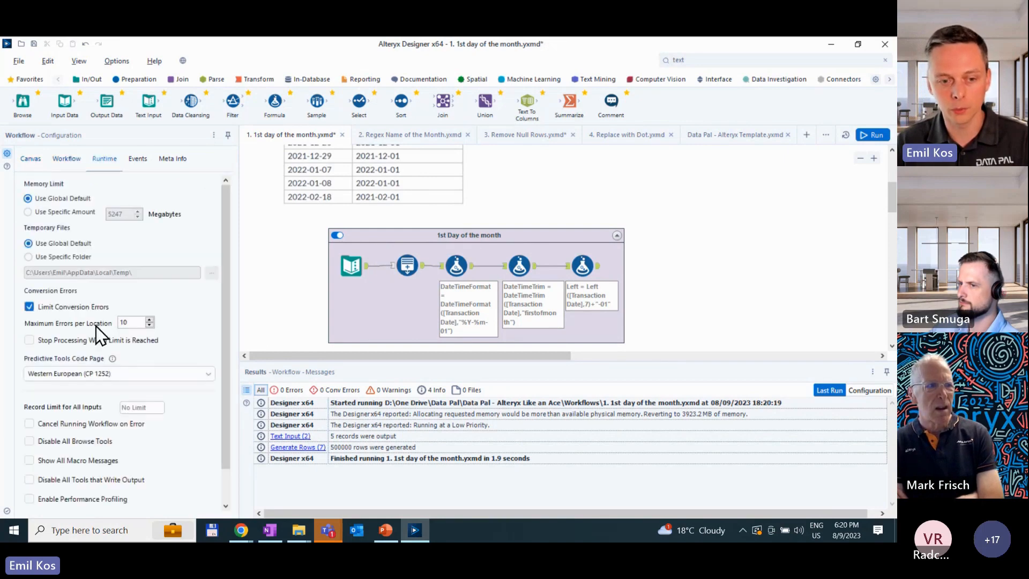
left_click(78, 500)
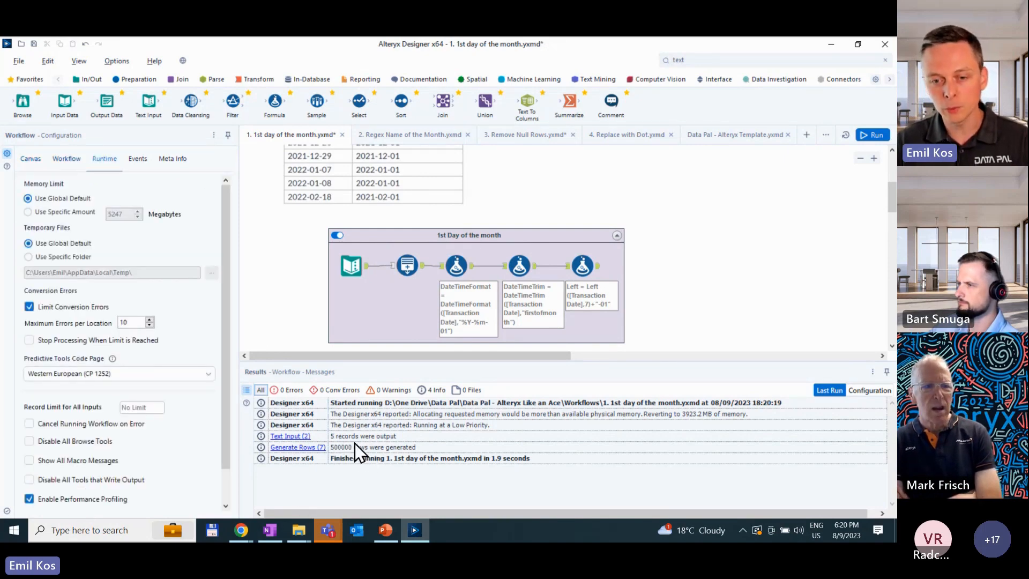
key("ctrl+r")
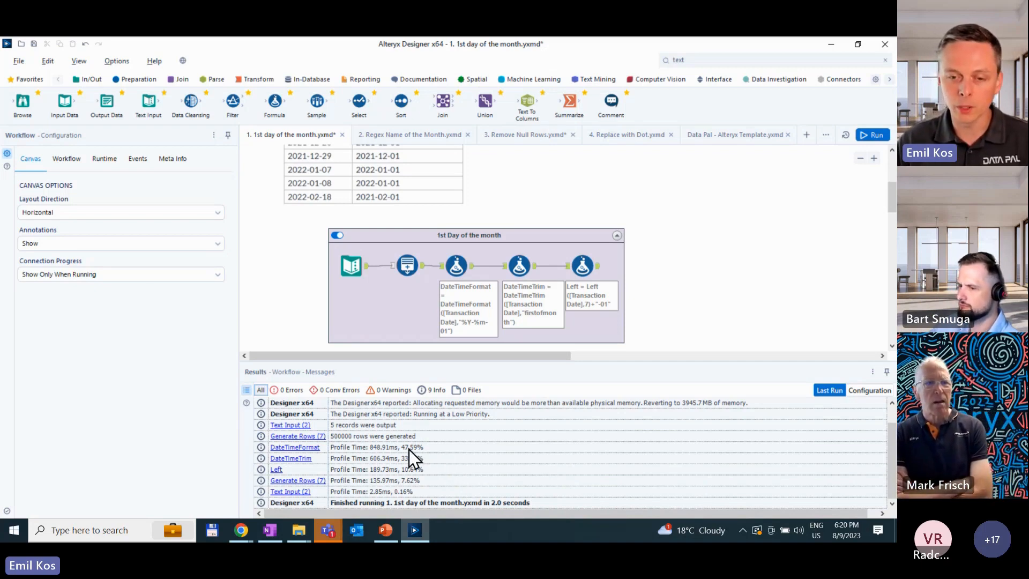
left_click(102, 159)
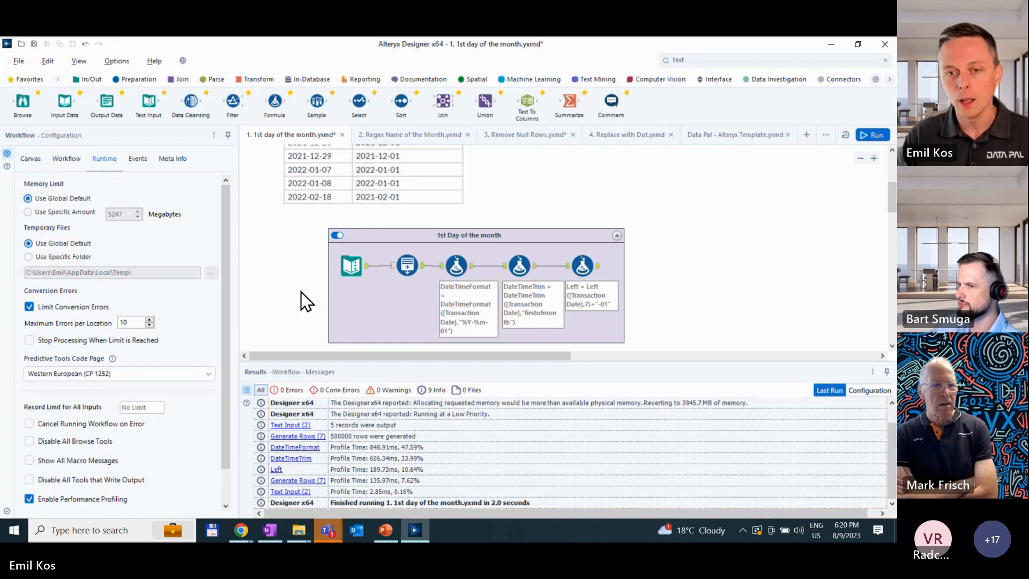
- Inspect the configuration and output records of the Text Input and Generate Rows tools
left_click(347, 262)
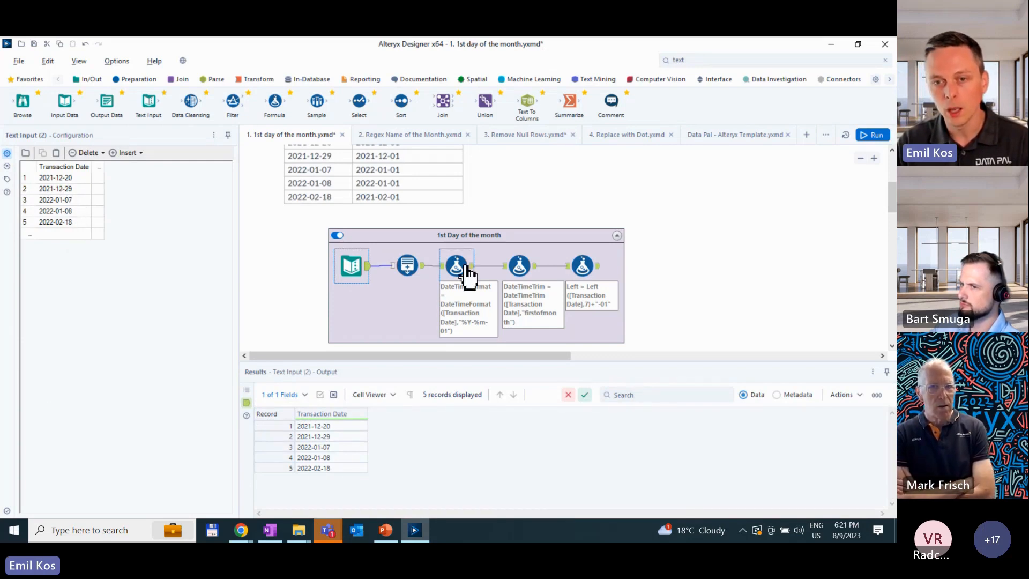
left_click(407, 265)
mouse_move(413, 395)
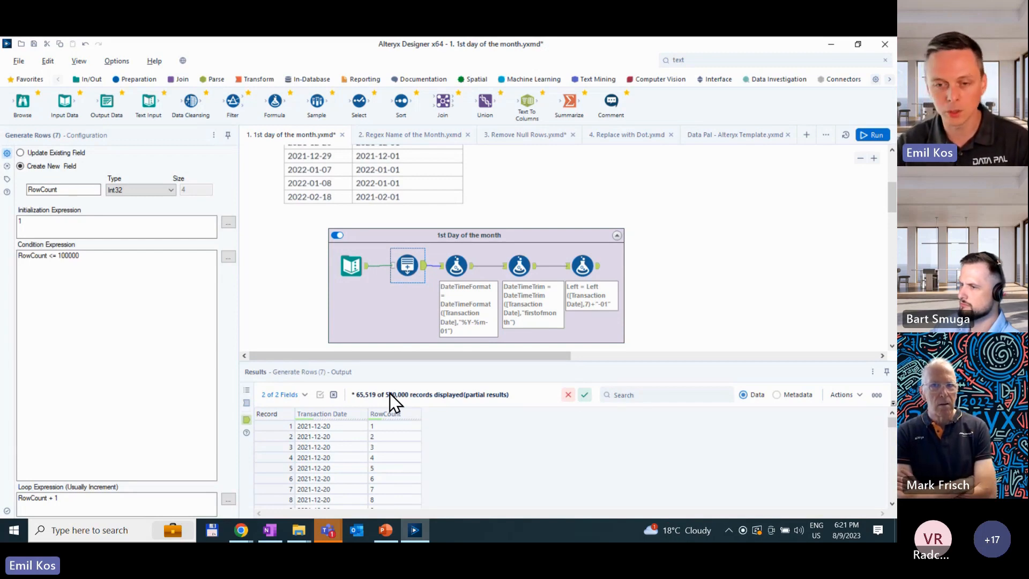
left_click(417, 303)
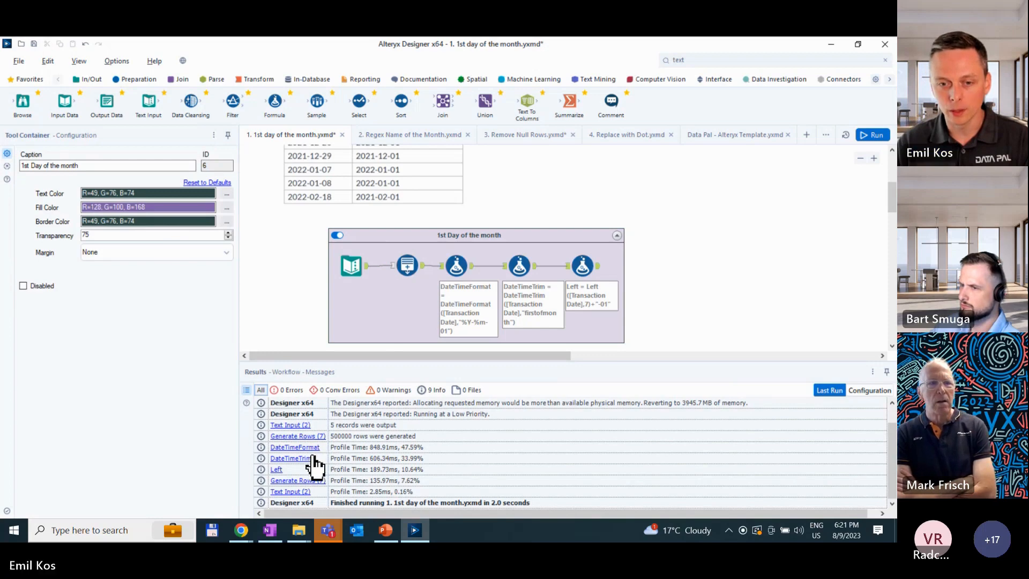
- Review the profile times in the run messages and examine the enlarged DateTimeFormat expression
left_click(387, 446)
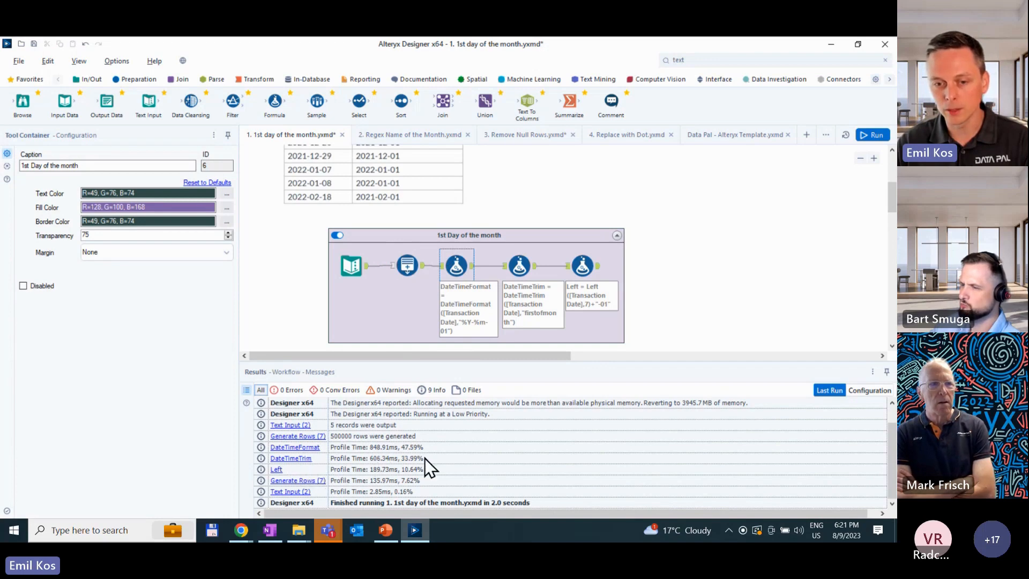
left_click(457, 265)
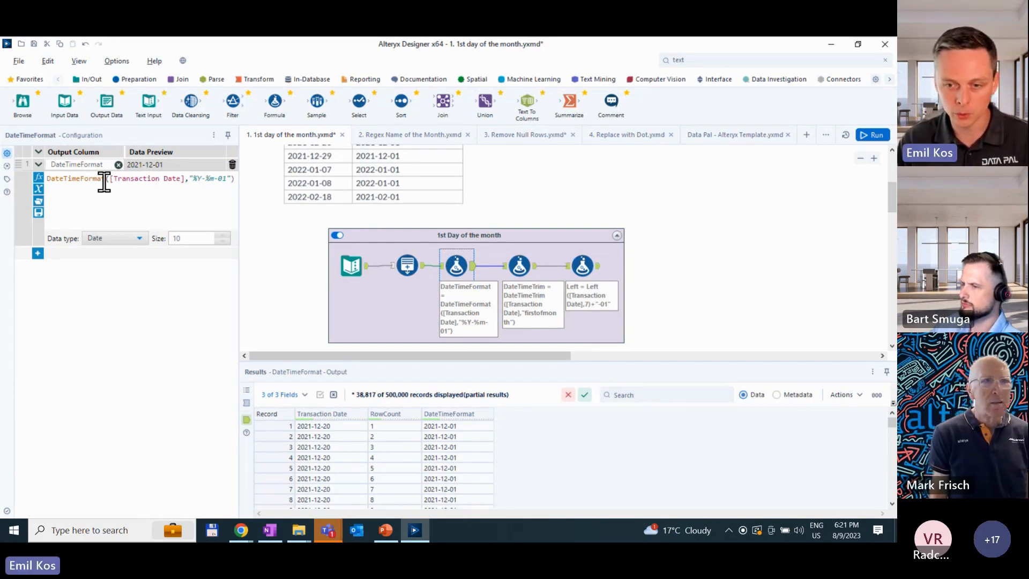
scroll(109, 202, "up", 2)
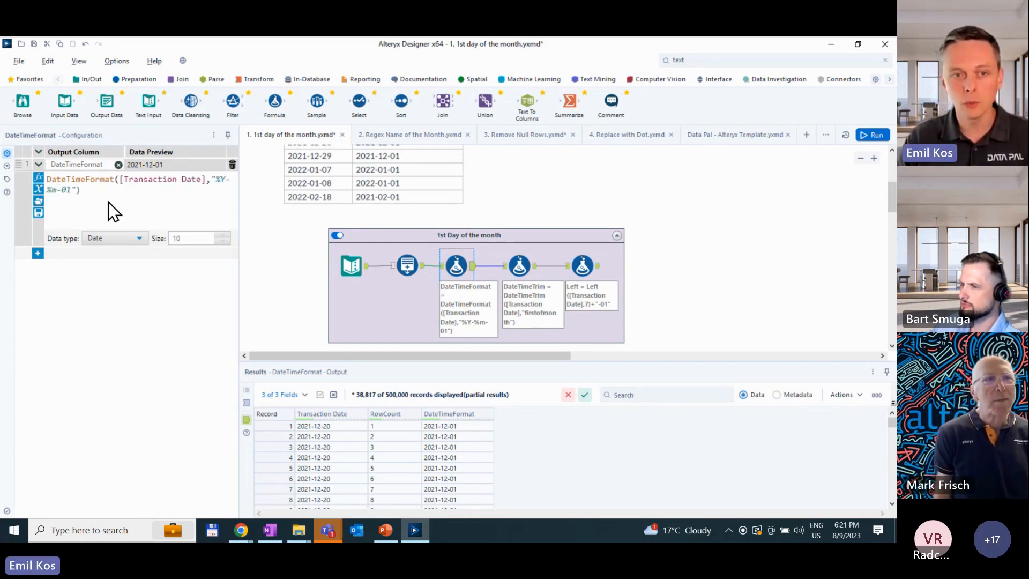
scroll(108, 202, "up", 1)
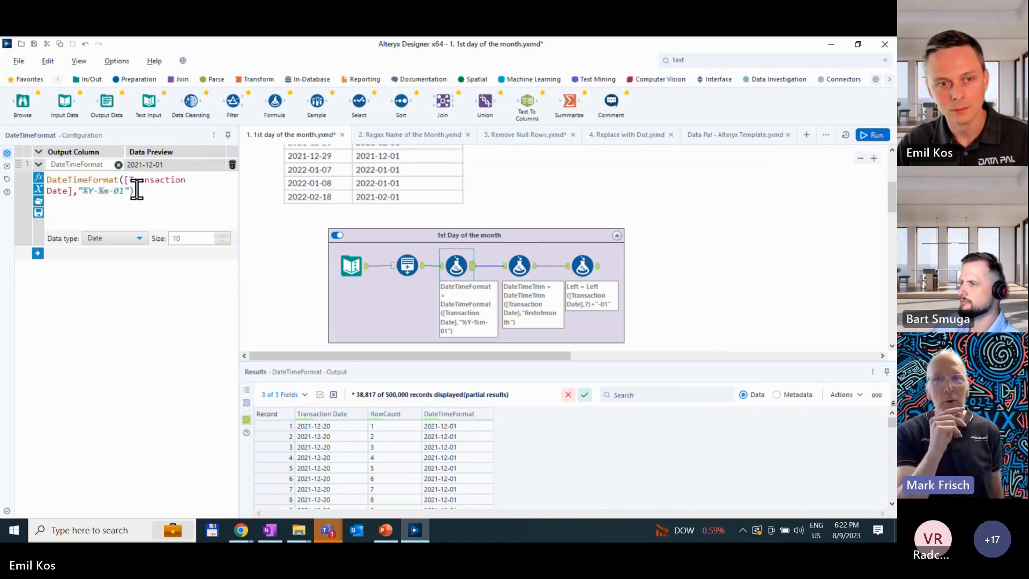
- Search the tools for "dateti" and add a DateTime tool below the DateTimeFormat formula, connected to Generate Rows
left_click(704, 57)
type("dateti")
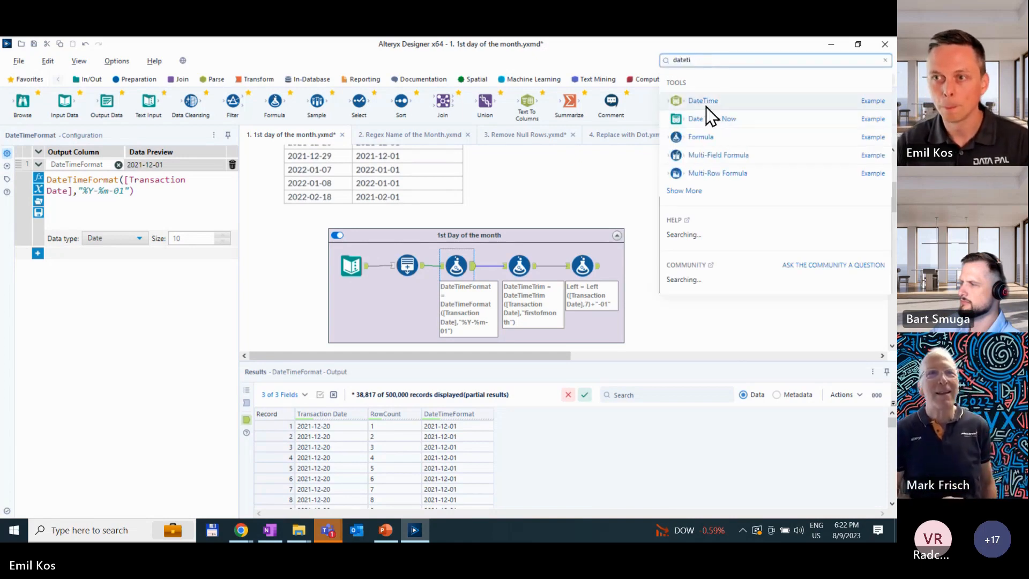
left_click_drag(706, 106, 443, 311)
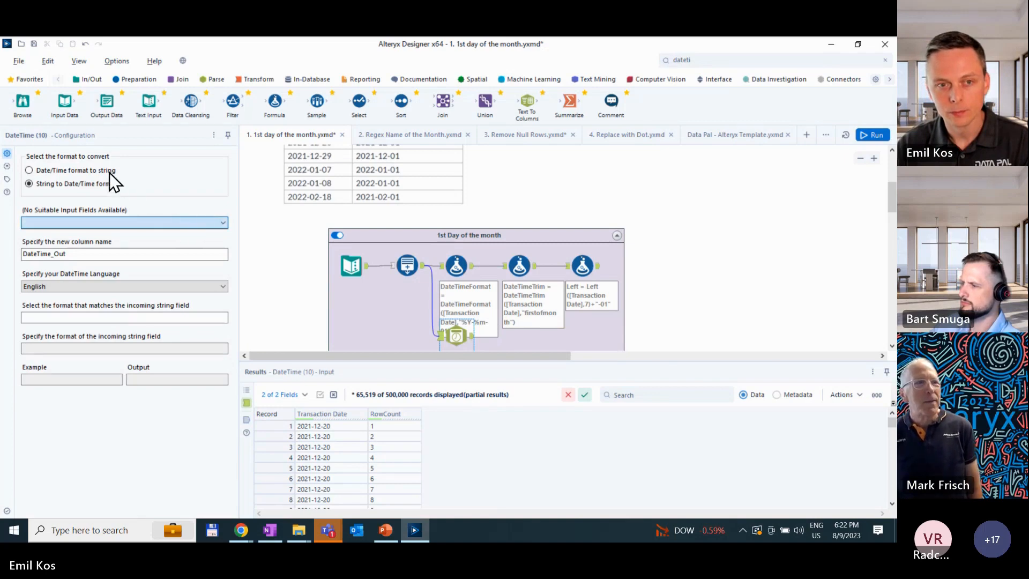
- Configure the DateTime tool to convert Transaction Date from date/time to string with the custom format YYYY-MM-dd
left_click(88, 172)
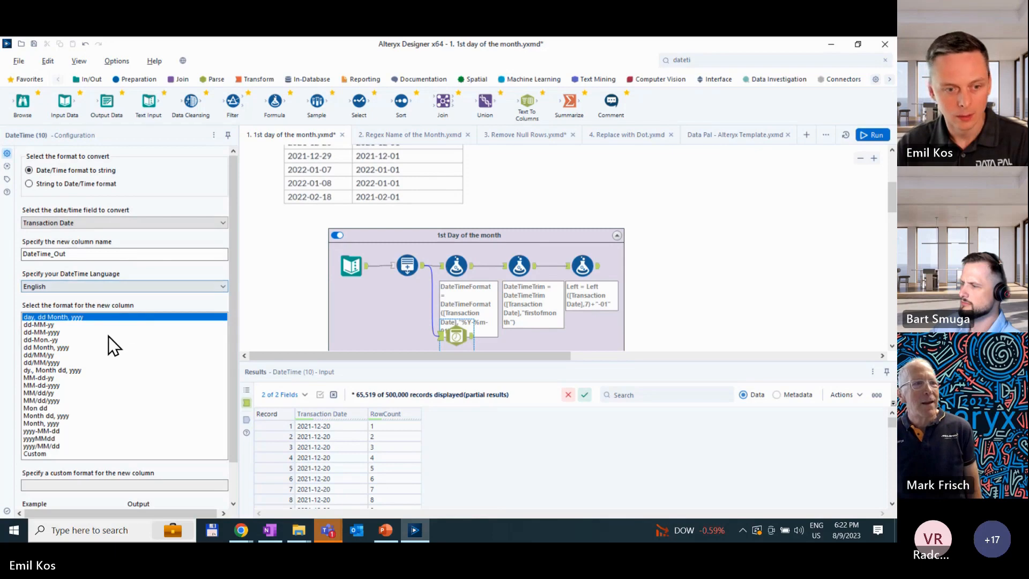
left_click(53, 454)
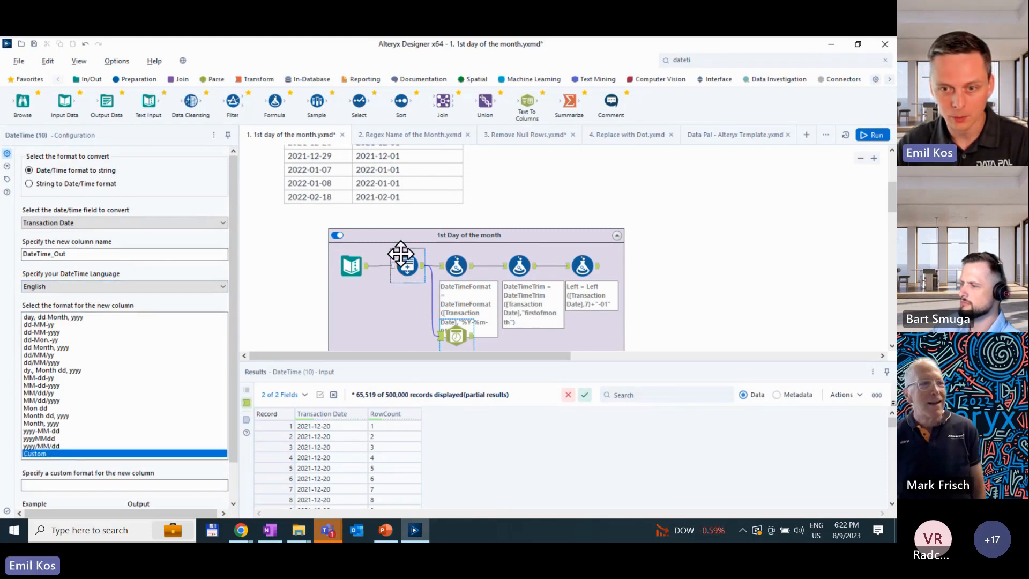
scroll(401, 254, "down", 1)
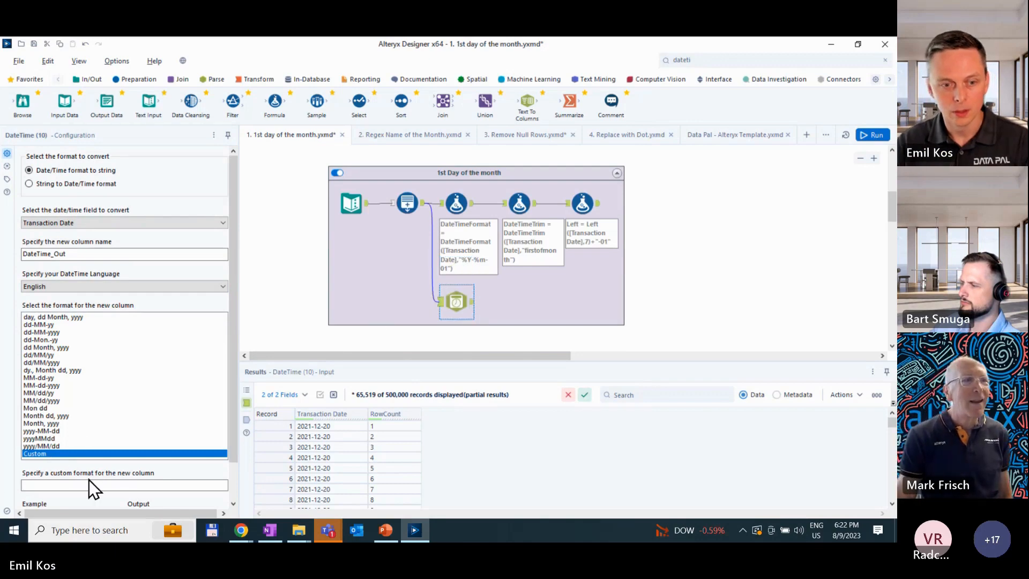
left_click(107, 484)
type("%")
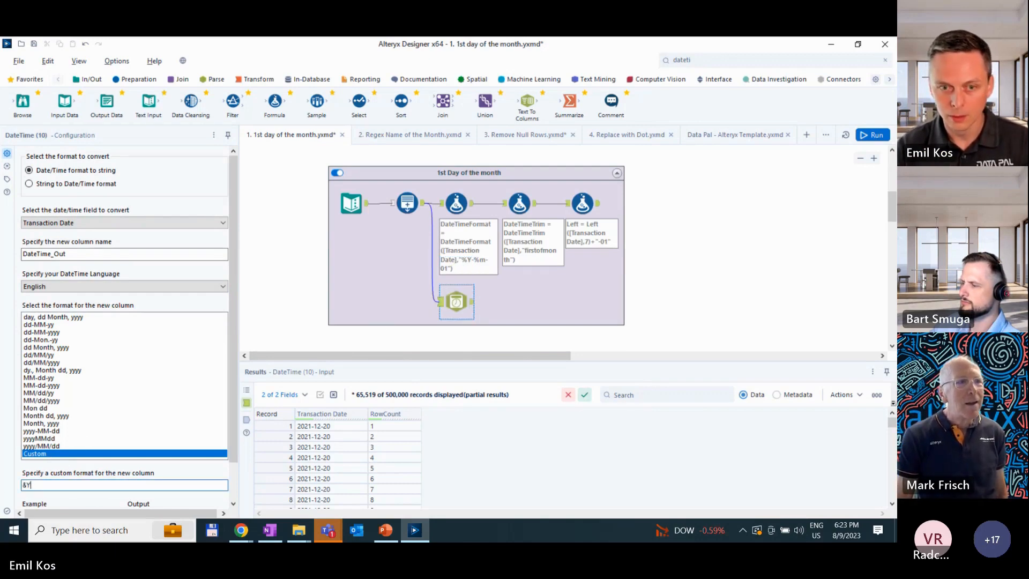
key("BackSpace")
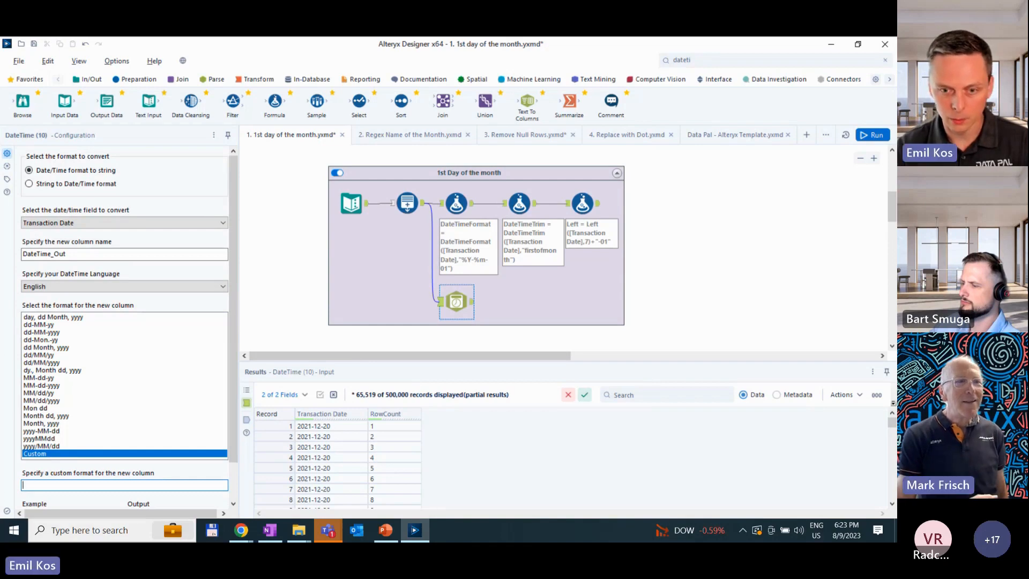
type("YYYY-")
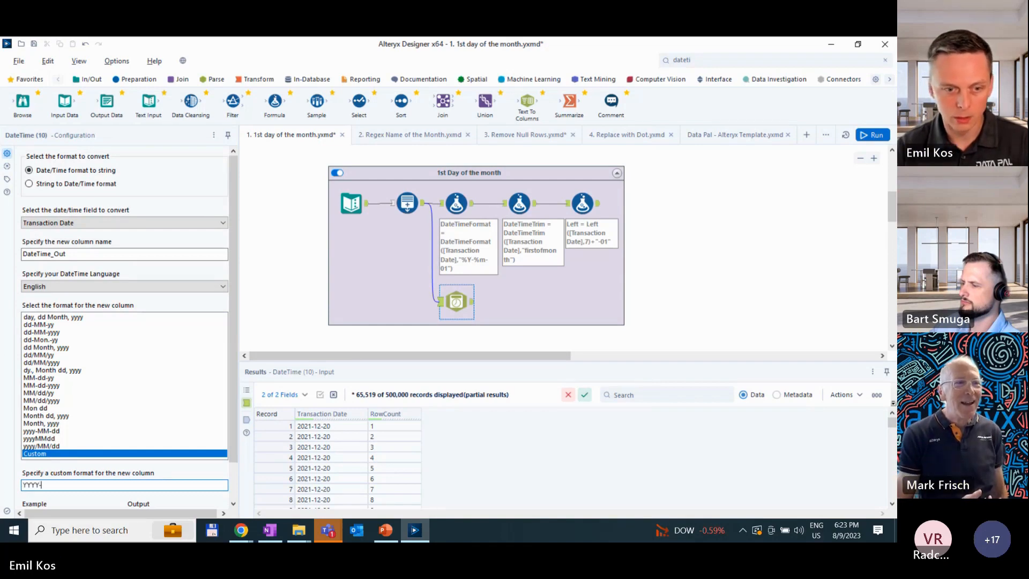
type("MM-dd")
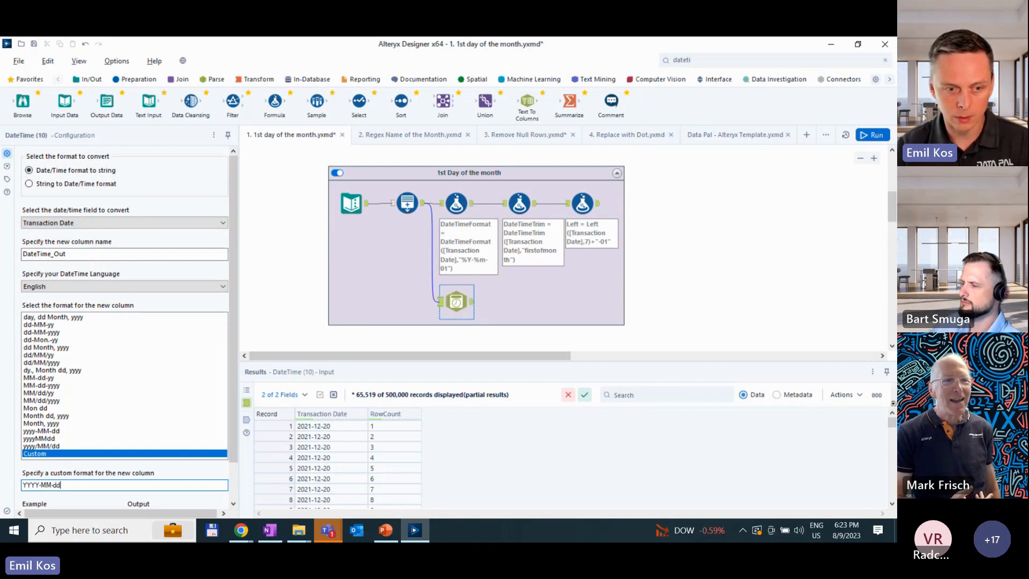
- Run the workflow and check the DateTime tool's output records
left_click(391, 304)
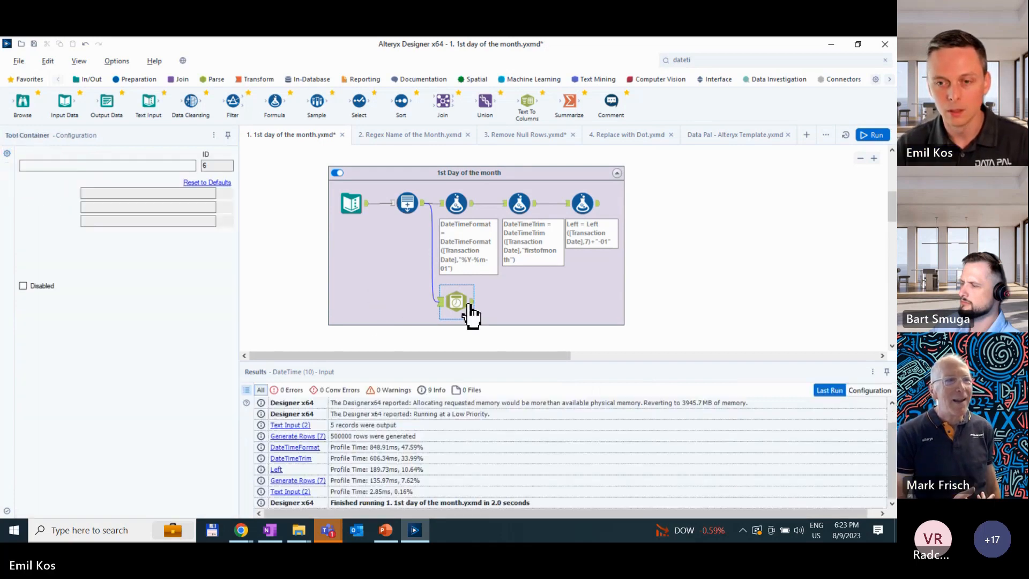
key("ctrl+r")
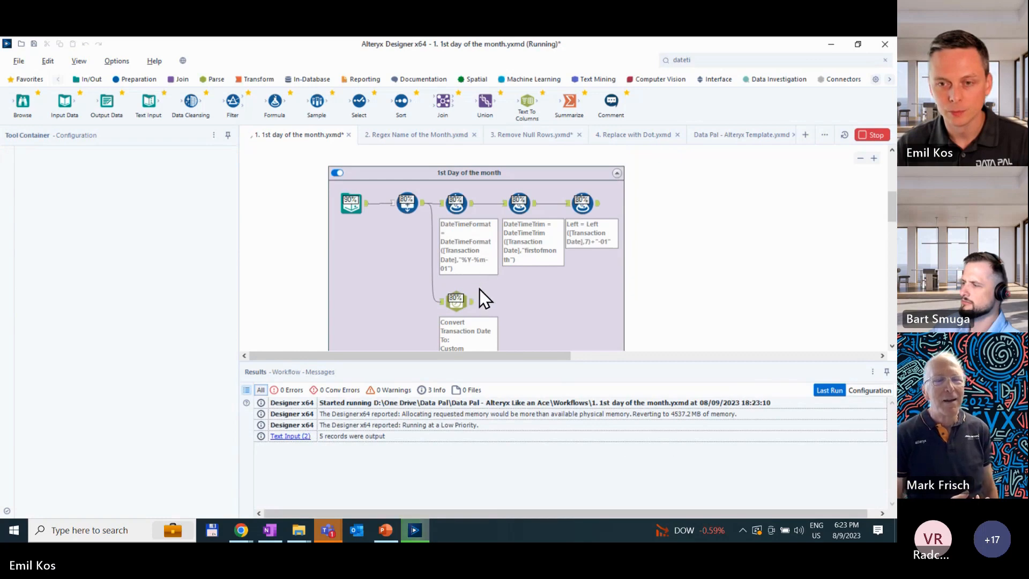
left_click(470, 305)
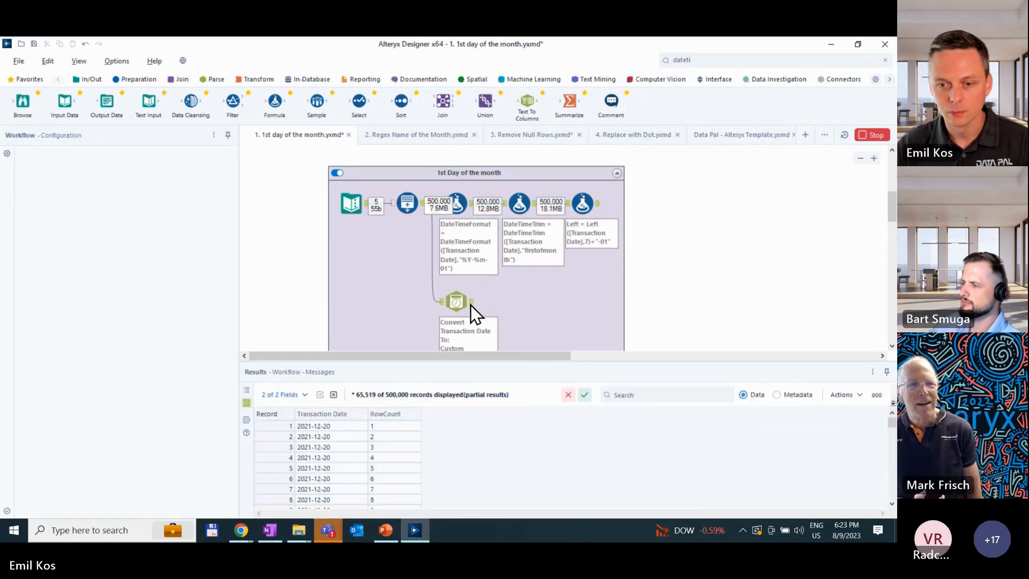
left_click(473, 302)
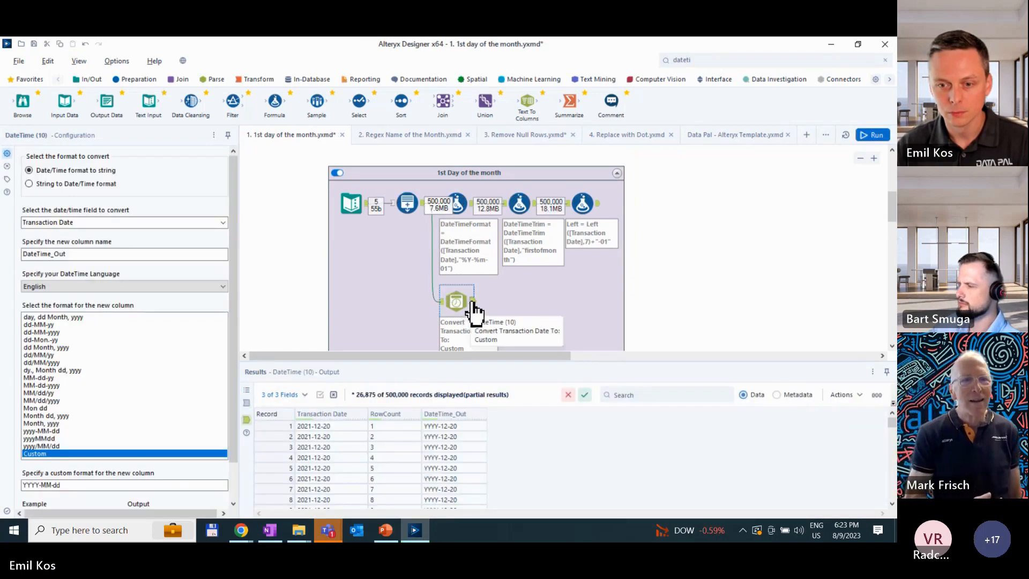
- Change the DateTime tool's custom format to yyyy-MM-dd and rerun the workflow
double_click(31, 484)
type("yyyy")
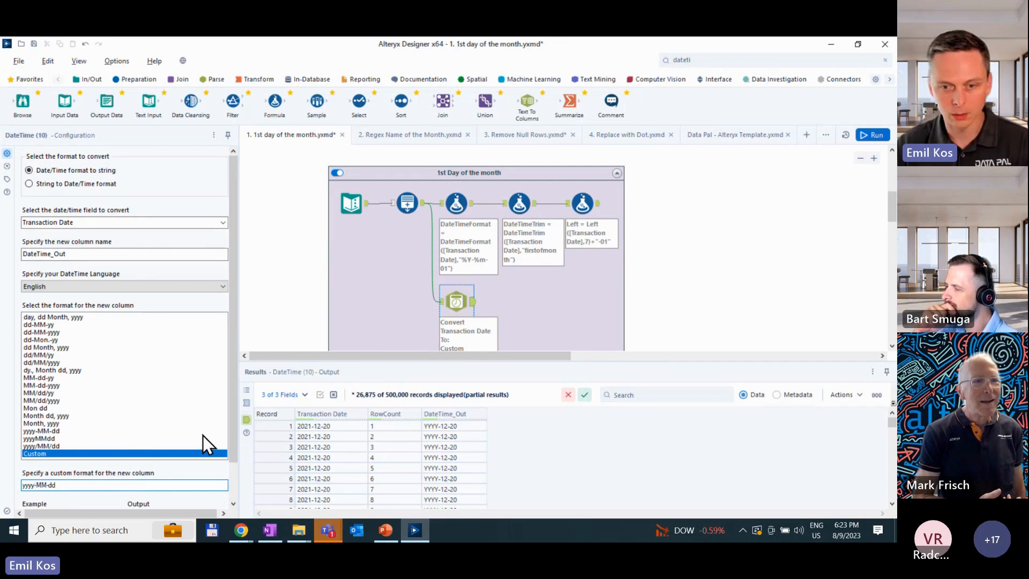
key("ctrl+r")
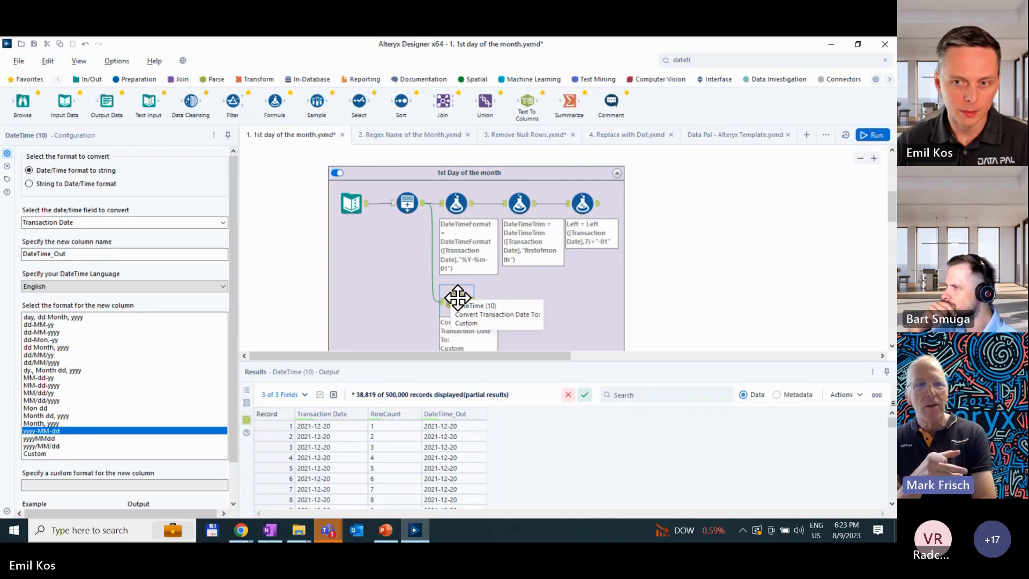
- Compare the profile times of the DateTimeFormat formula and the DateTime tool in the workflow's run messages
left_click(686, 311)
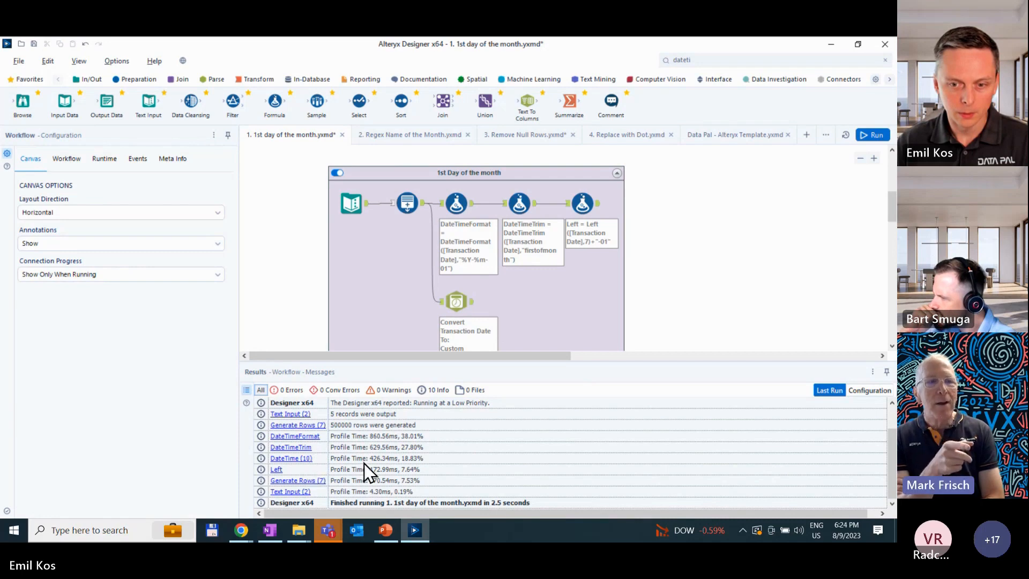
left_click(419, 461)
left_click(420, 437)
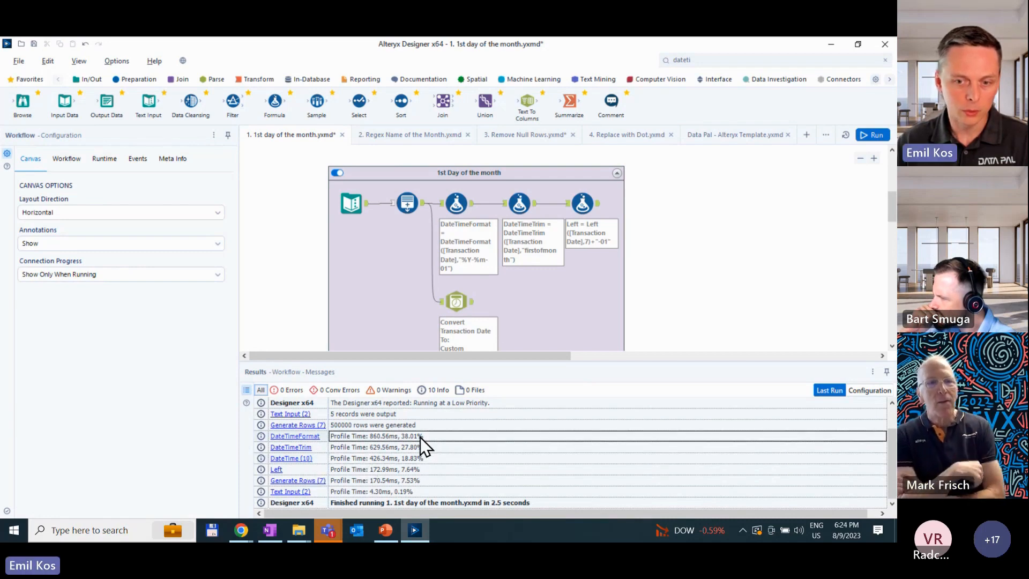
left_click(419, 459)
left_click(423, 435)
left_click(417, 459)
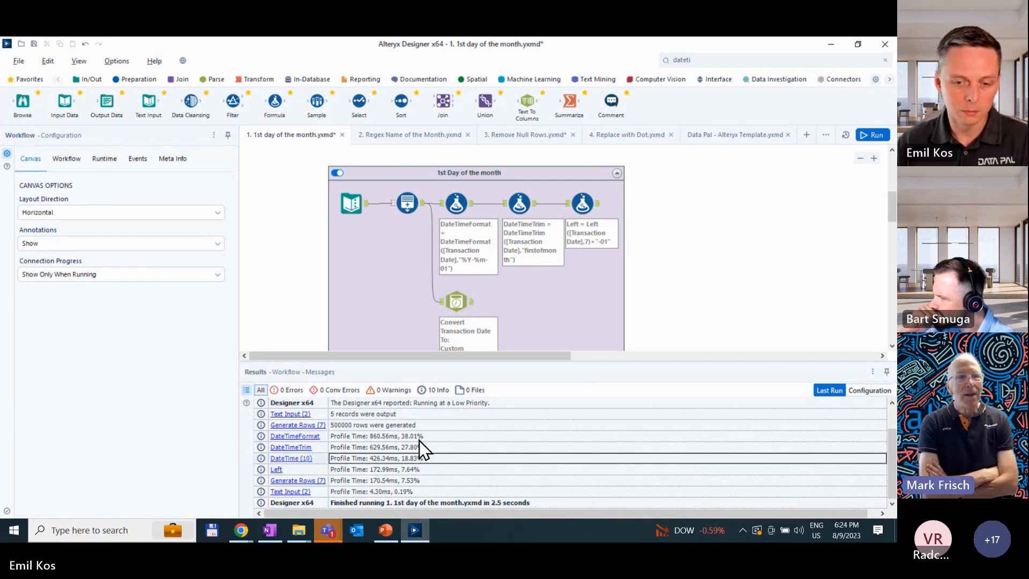
left_click(419, 439)
left_click(413, 458)
left_click(413, 439)
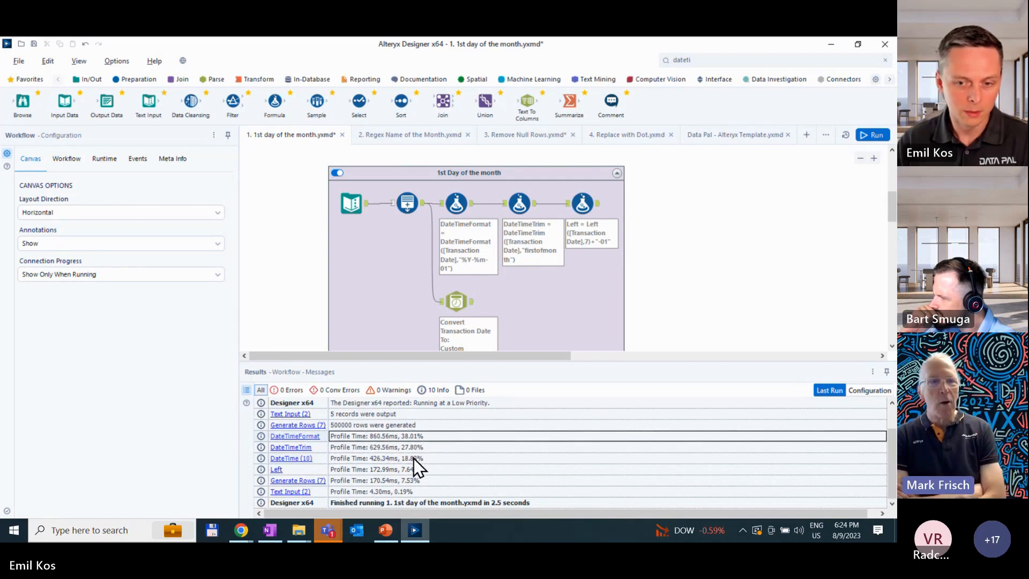
left_click(414, 459)
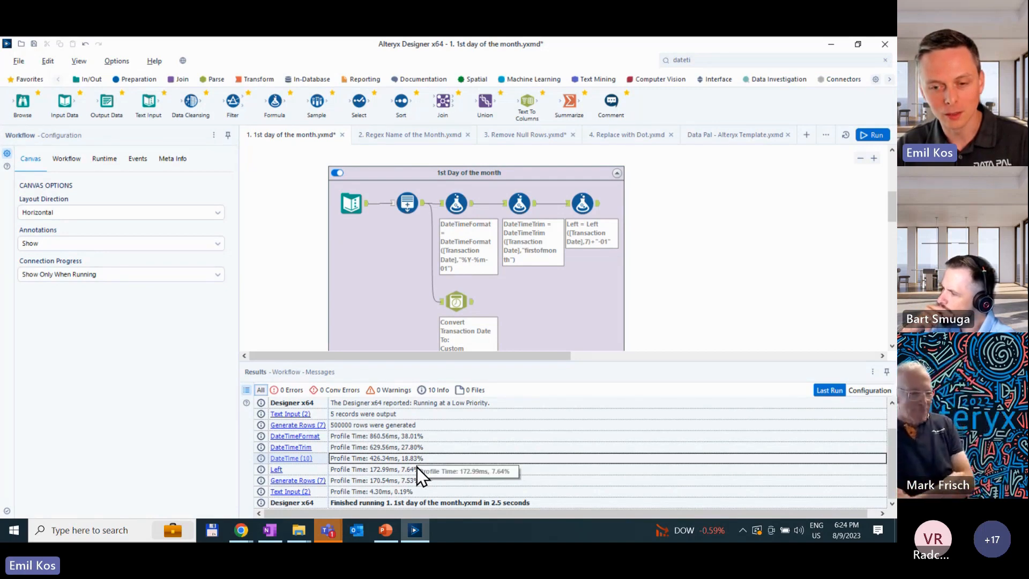
- Examine the DateTimeTrim formula's expression and its output records
left_click(515, 204)
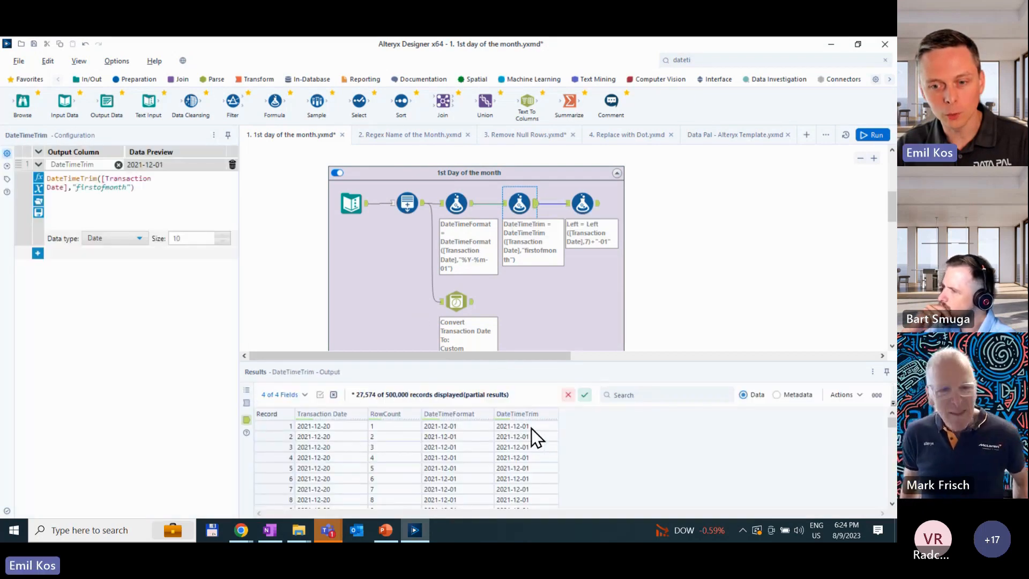
- Inspect the "firstofmonth" argument in the DateTimeTrim formula's expression
scroll(141, 197, "up", 3)
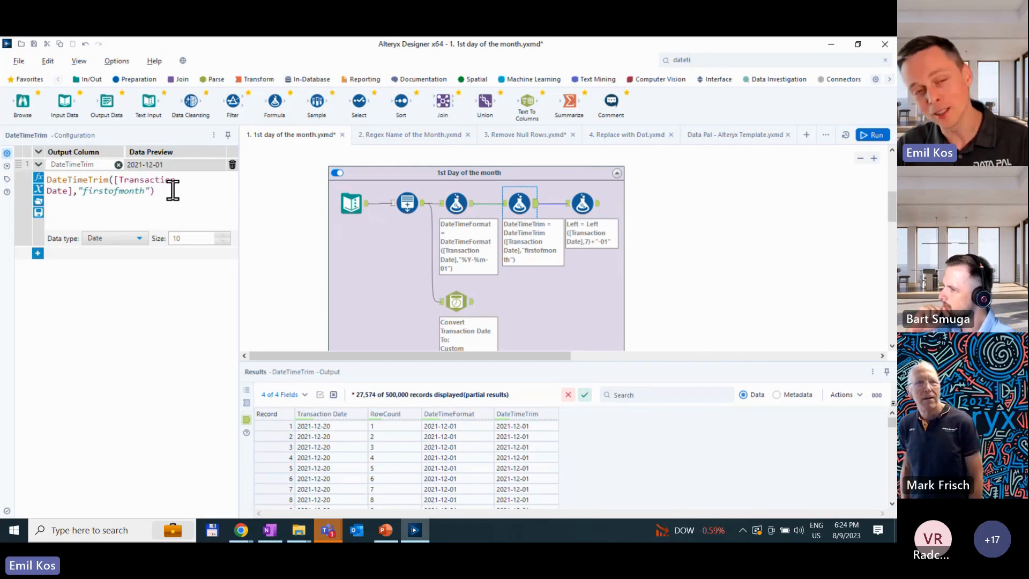
mouse_move(171, 191)
left_mouse_down()
mouse_move(53, 178)
mouse_move(161, 193)
mouse_move(152, 193)
left_mouse_up()
left_click(84, 185)
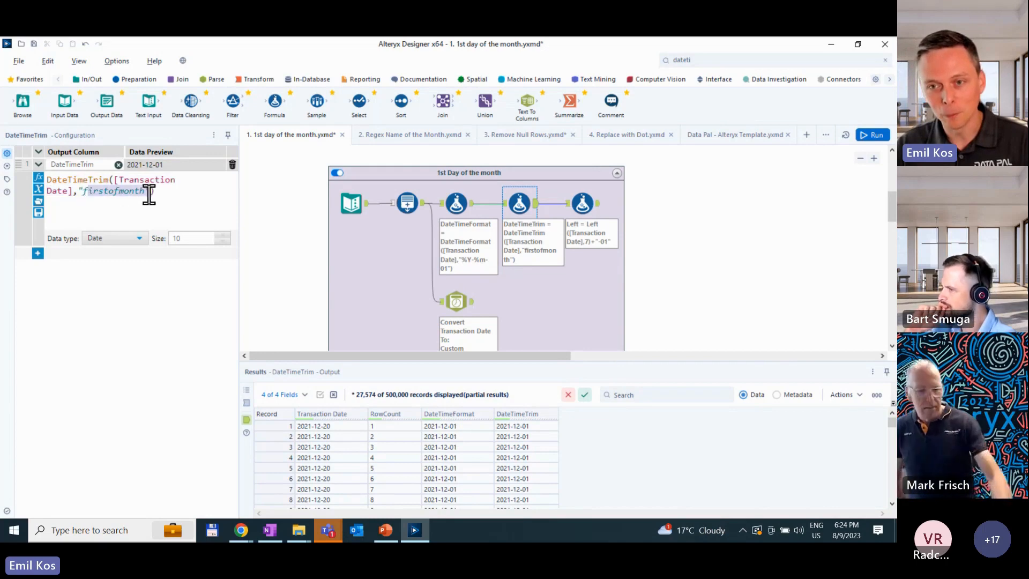
- Remove +"-01" from the Left formula's expression to check its data preview, and undo the removal
left_click(582, 202)
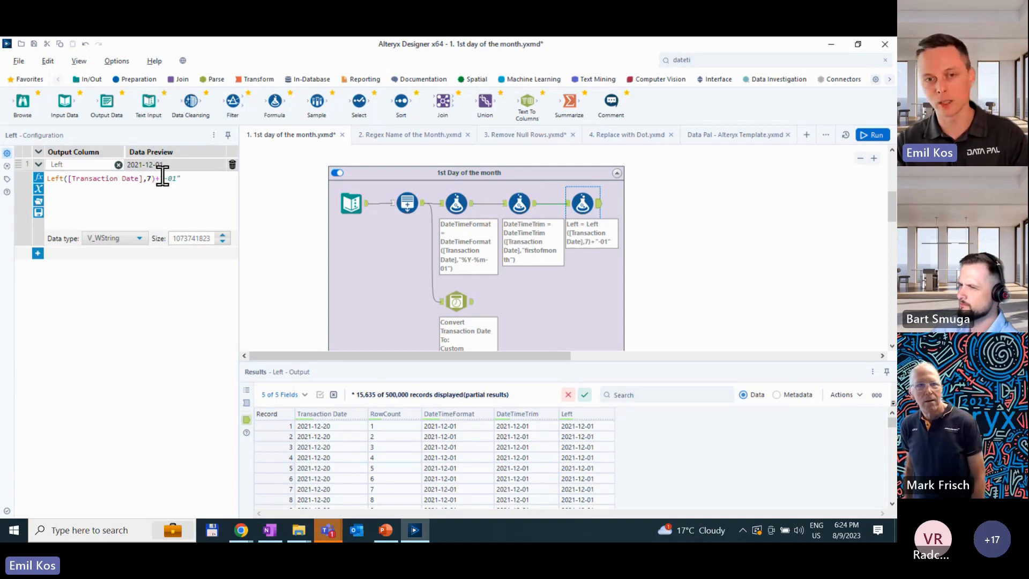
left_click_drag(198, 182, 156, 178)
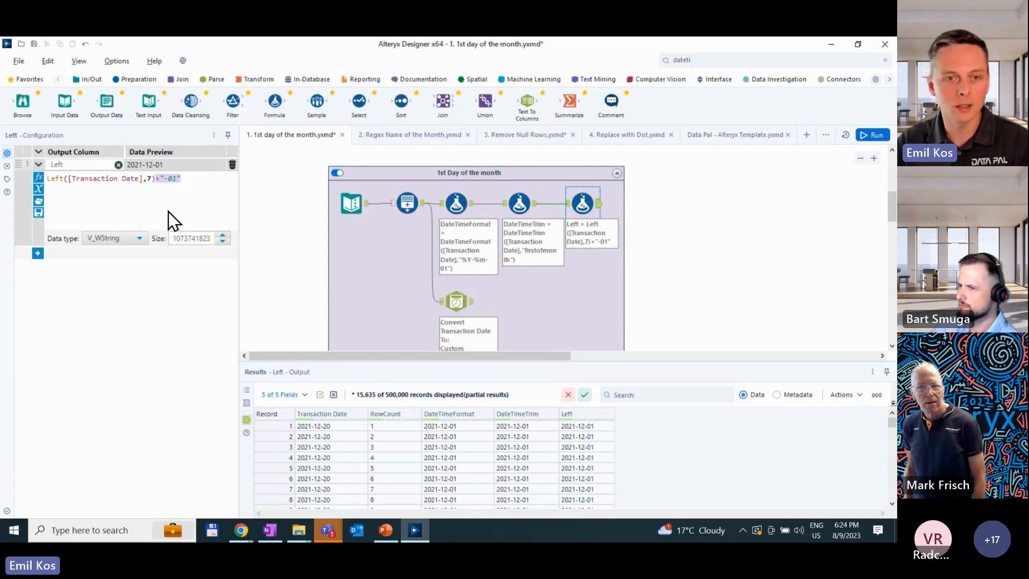
key("BackSpace")
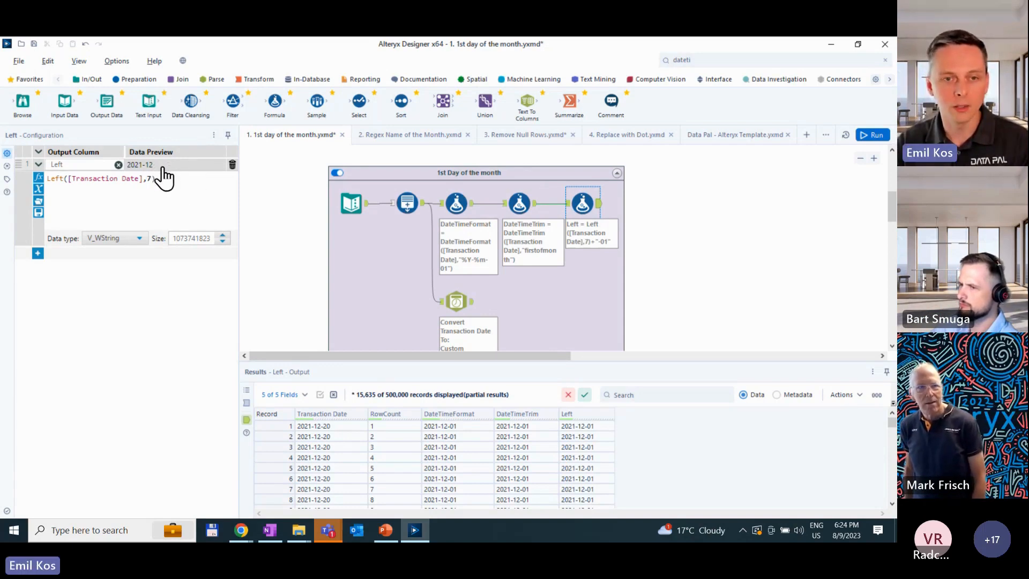
scroll(164, 187, "up", 2)
key("ctrl+z")
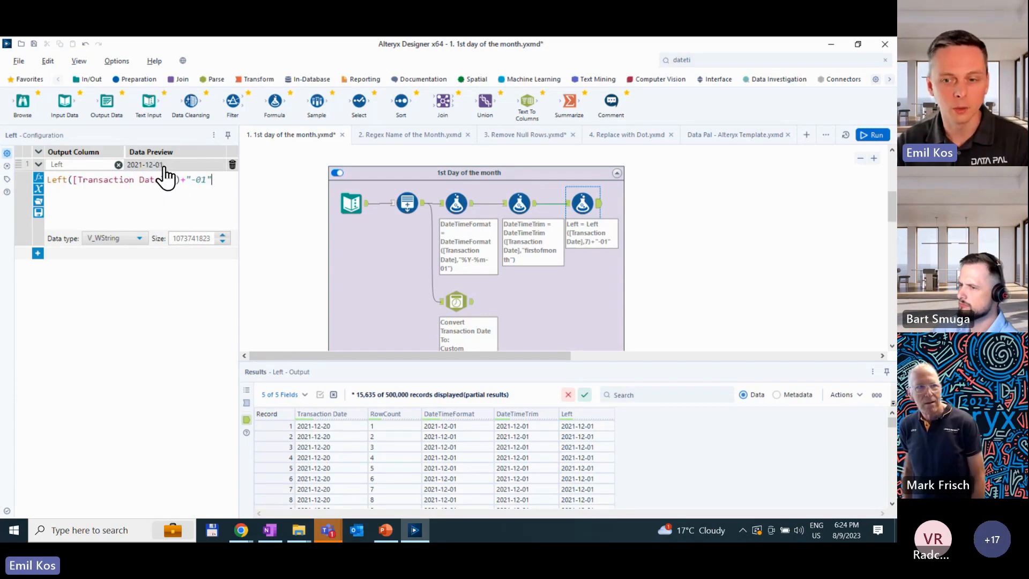
- Rerun the workflow and inspect the Left column in the Left formula's output records
left_click(541, 310)
key("ctrl+r")
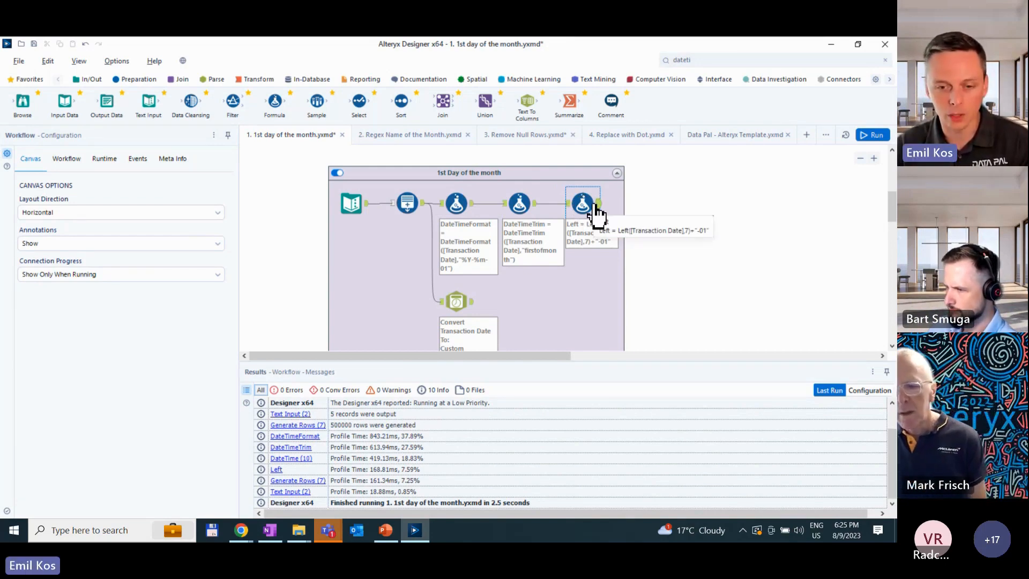
left_click(596, 206)
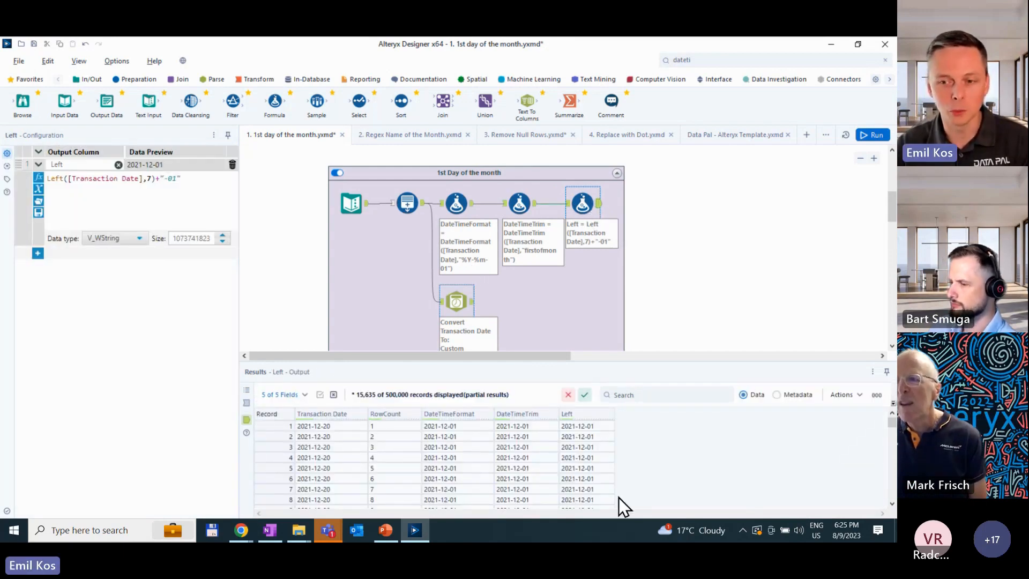
left_click_drag(593, 426, 591, 452)
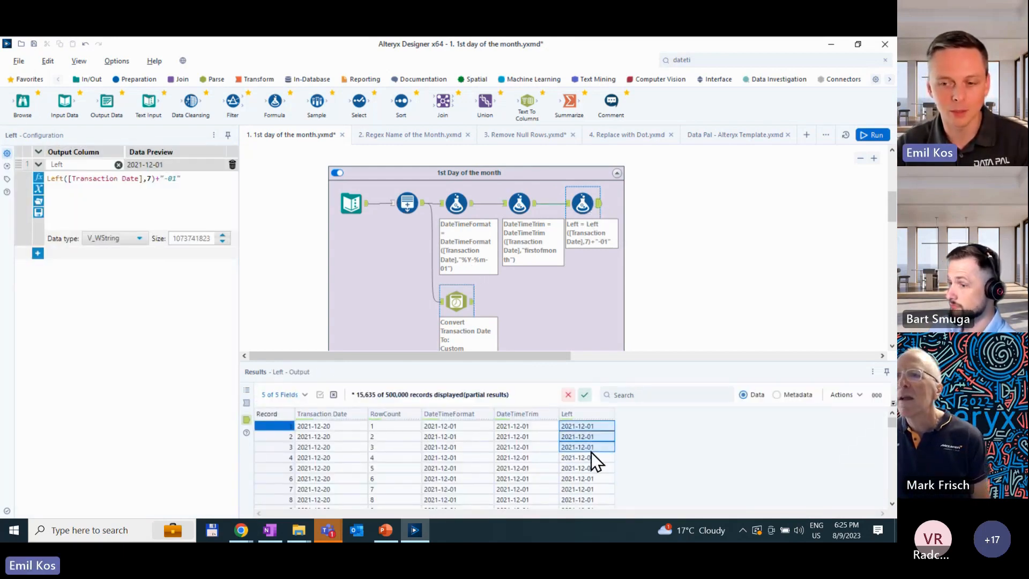
left_click(593, 436)
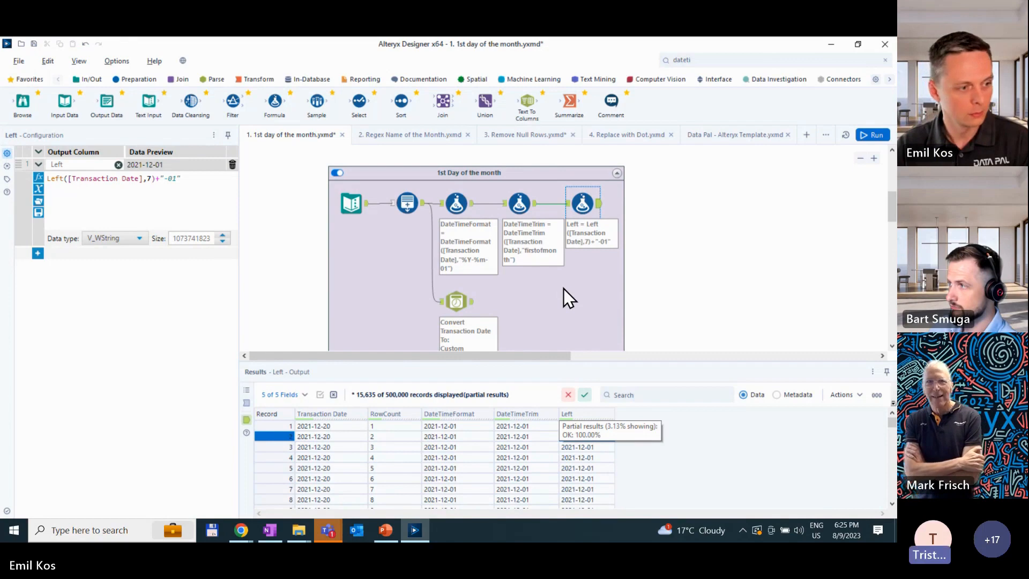
- Compare the Left formula's profile time with the DateTime tool's in the workflow's run messages
left_click(674, 295)
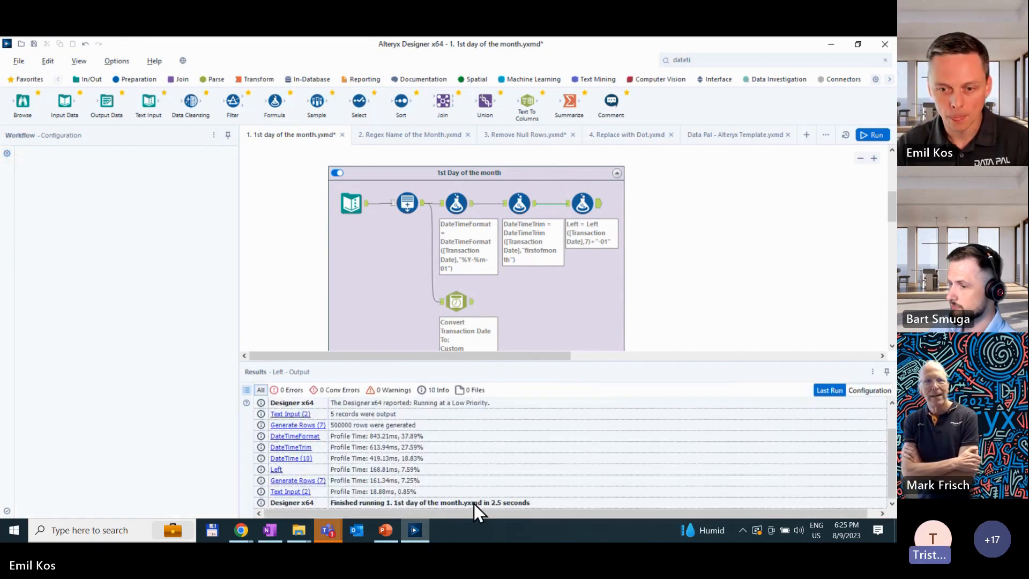
left_click(374, 468)
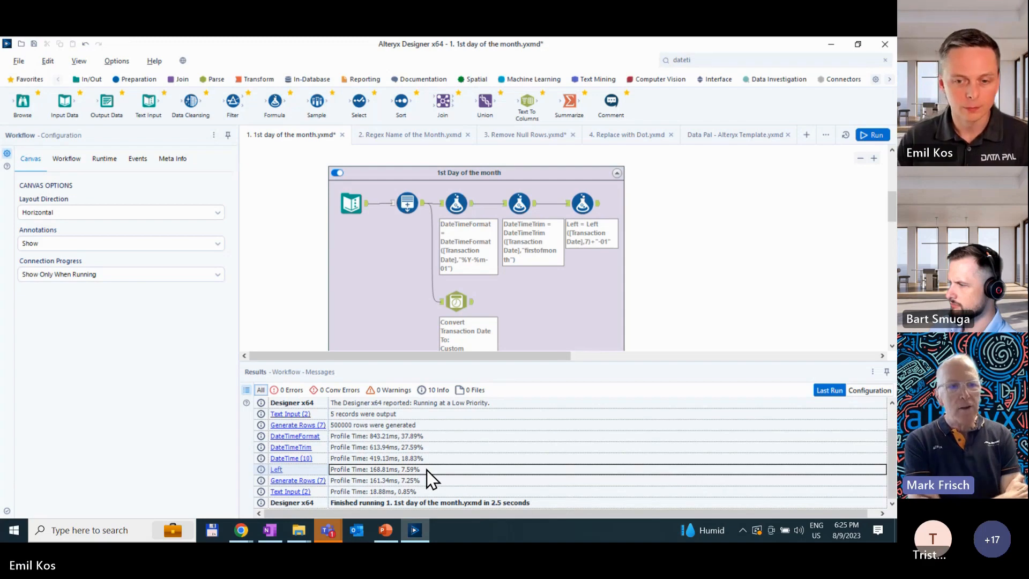
left_click(381, 457)
left_click(382, 471)
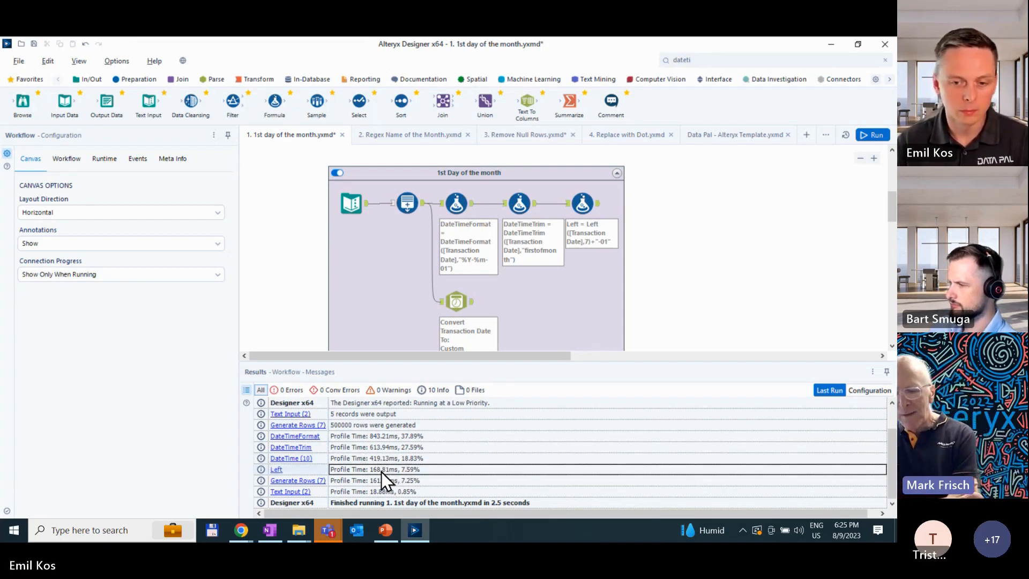
left_click(383, 461)
left_click(384, 470)
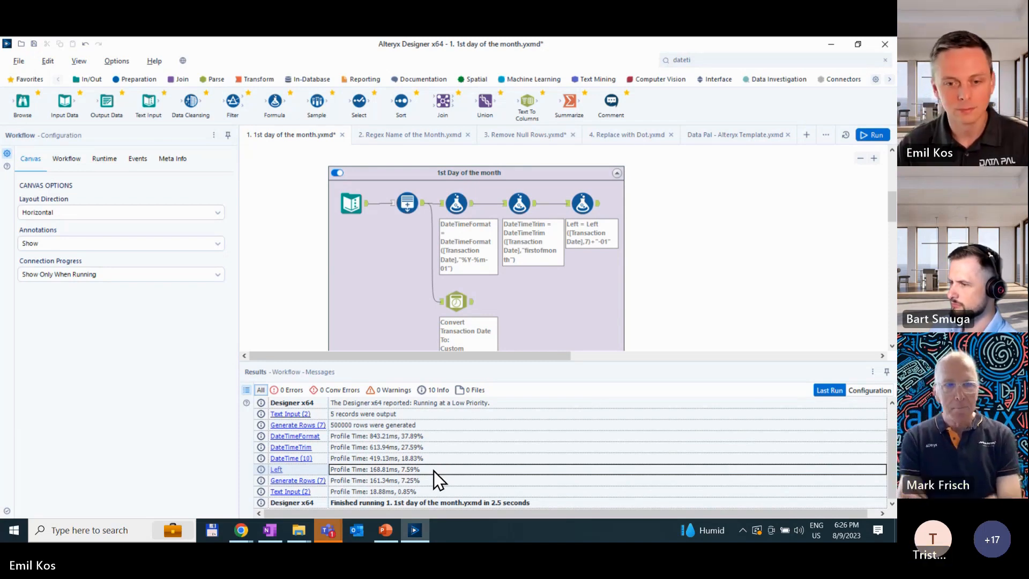
scroll(433, 471, "up", 1)
scroll(433, 464, "down", 1)
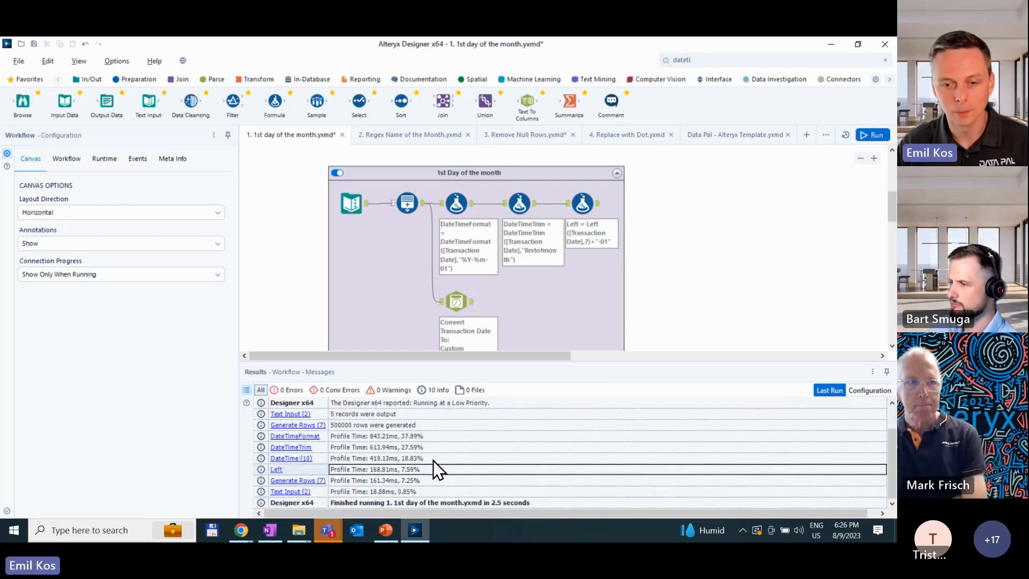
- Check the performance profiling option in the workflow's runtime settings
left_click(288, 259)
left_click(110, 160)
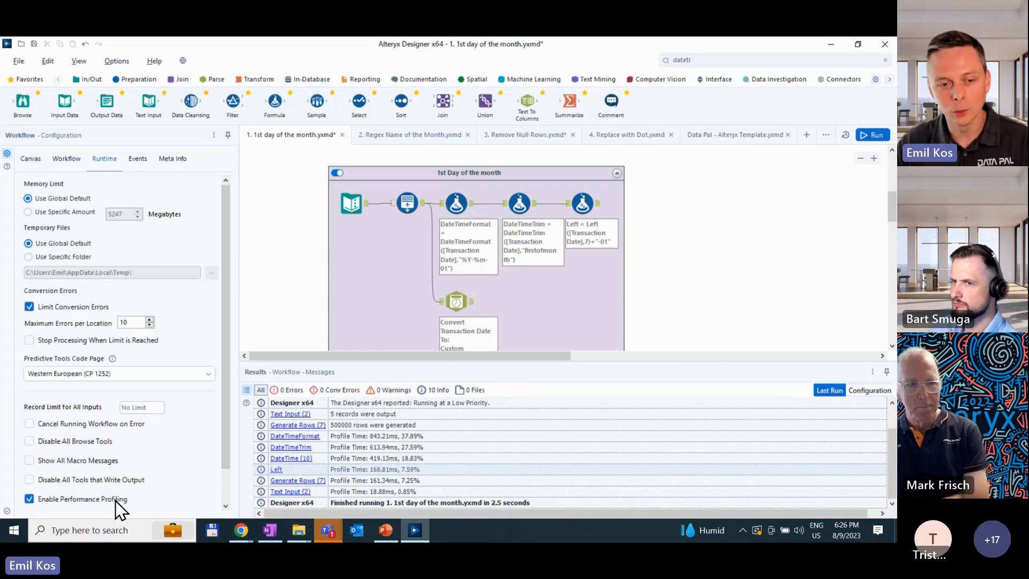
scroll(115, 500, "down", 1)
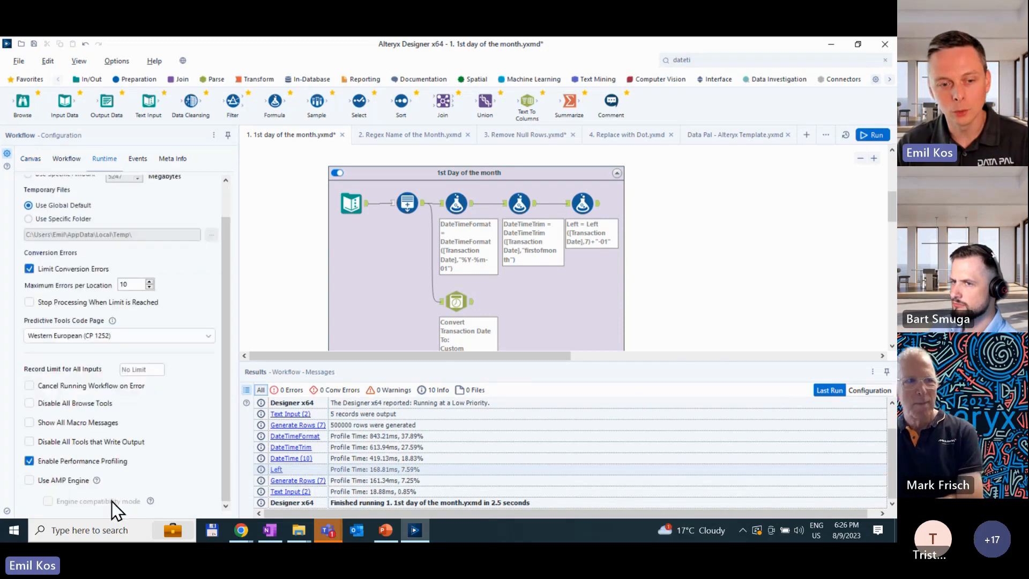
- Run the 2. Regex Name of the Month workflow and read the forum question above its containers
left_click(406, 134)
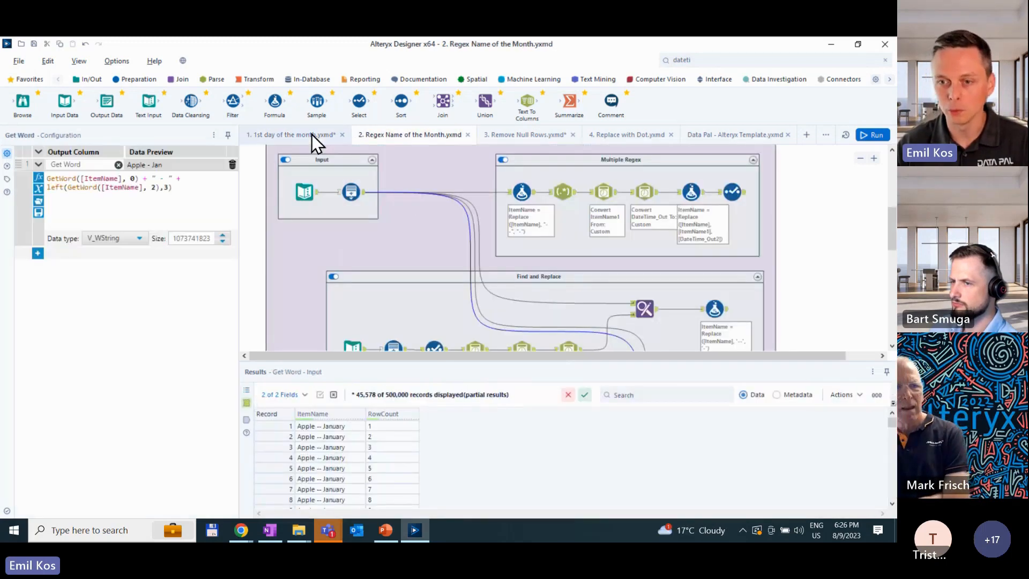
left_click(870, 136)
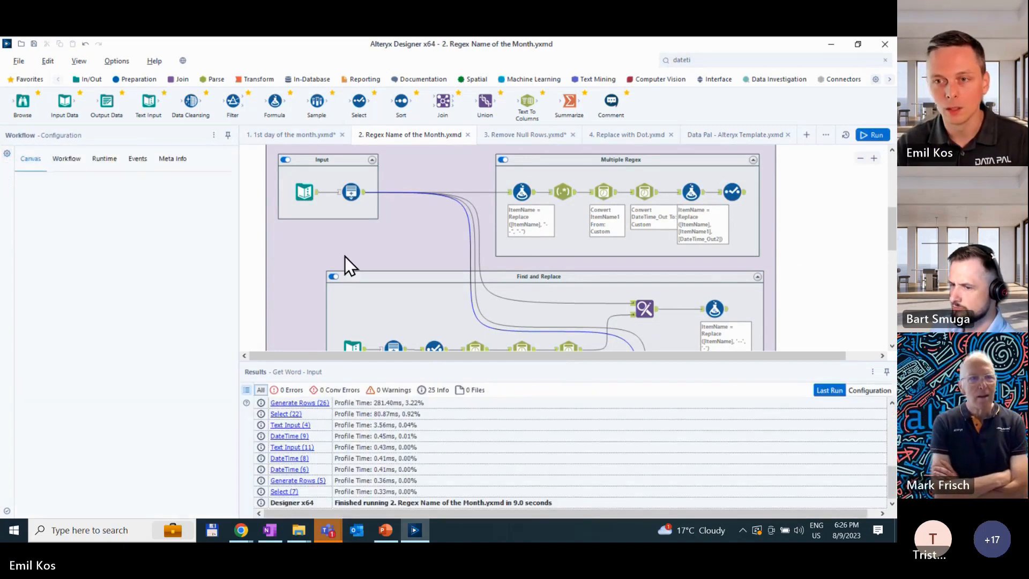
scroll(316, 257, "down", 4)
scroll(309, 257, "up", 5)
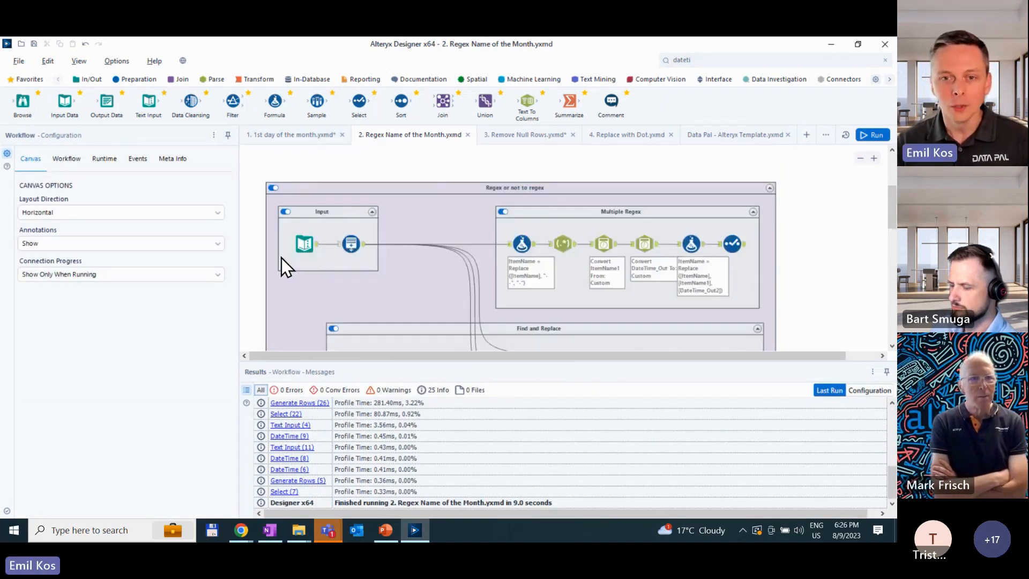
scroll(281, 258, "up", 4)
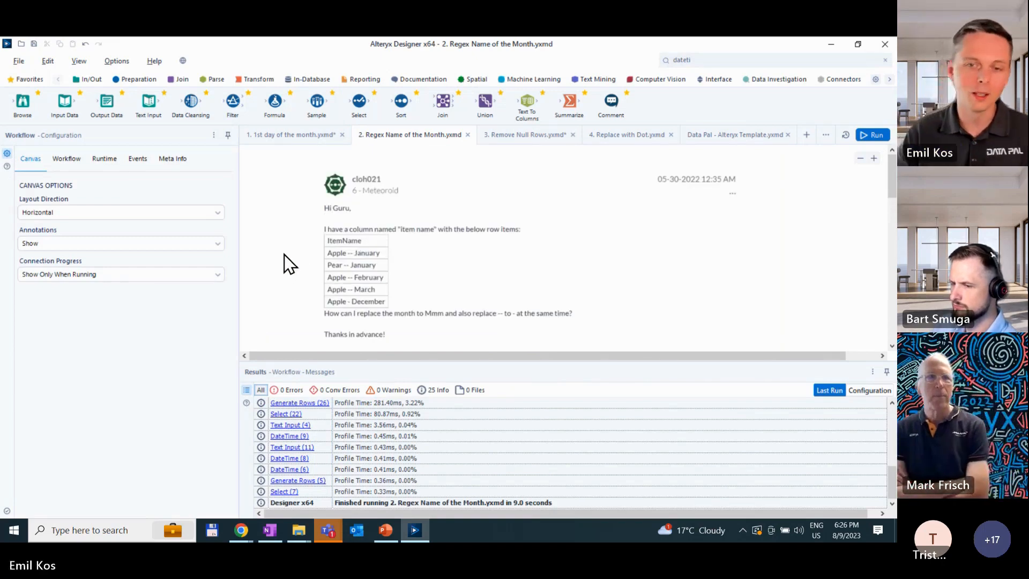
left_click(328, 236)
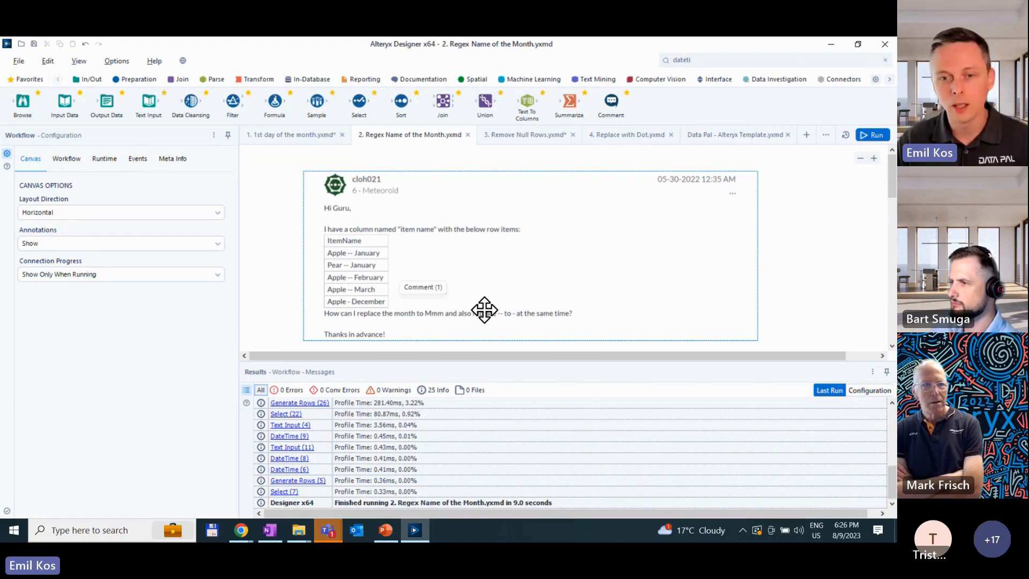
- Review the Multiple Regex, Find and Replace, Regex and No Regex containers that solve the month-name question
scroll(461, 295, "down", 1)
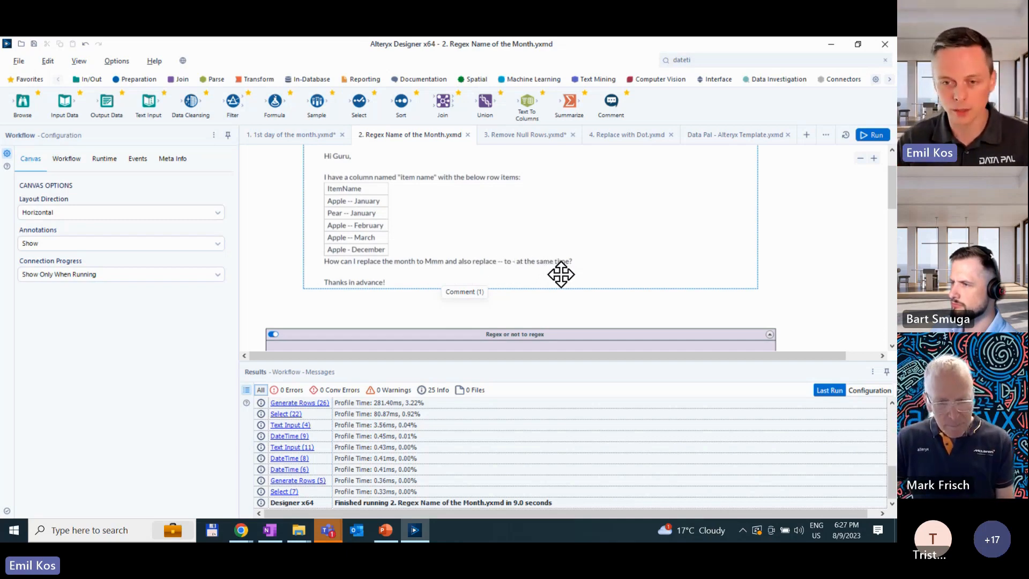
scroll(560, 275, "down", 1)
scroll(554, 276, "down", 3)
scroll(554, 275, "up", 1)
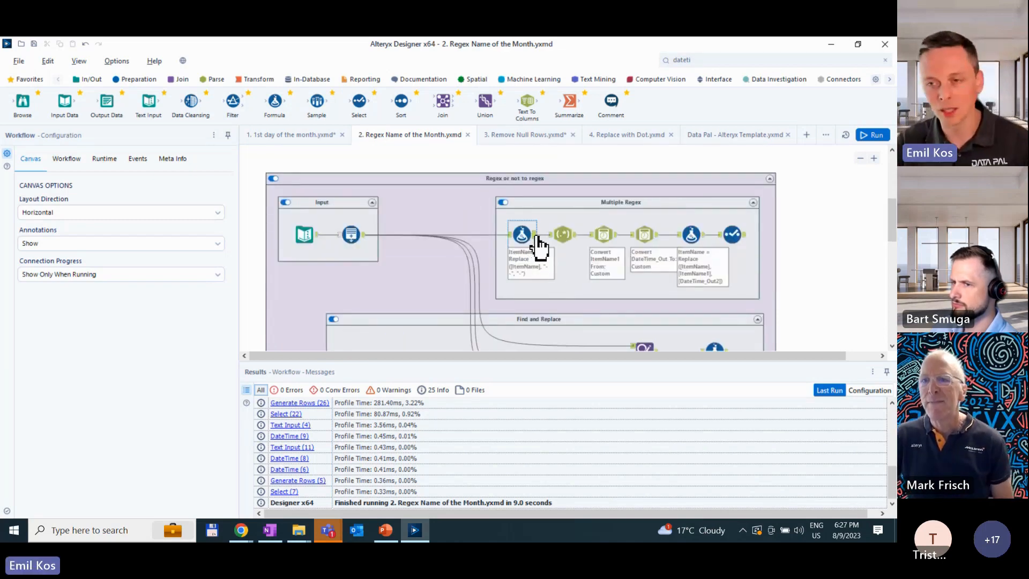
scroll(536, 238, "down", 3)
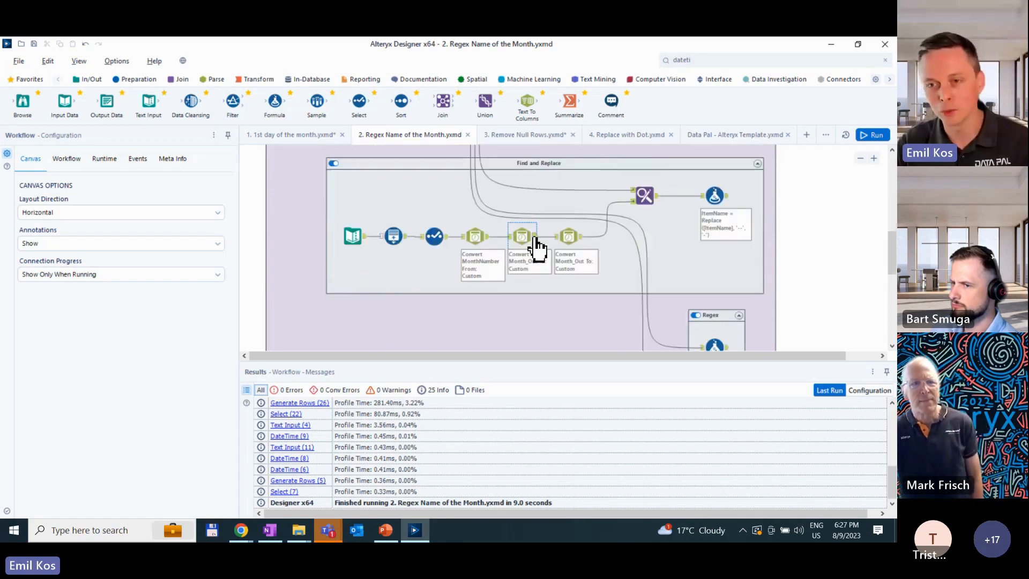
scroll(535, 240, "up", 1)
scroll(529, 239, "down", 2)
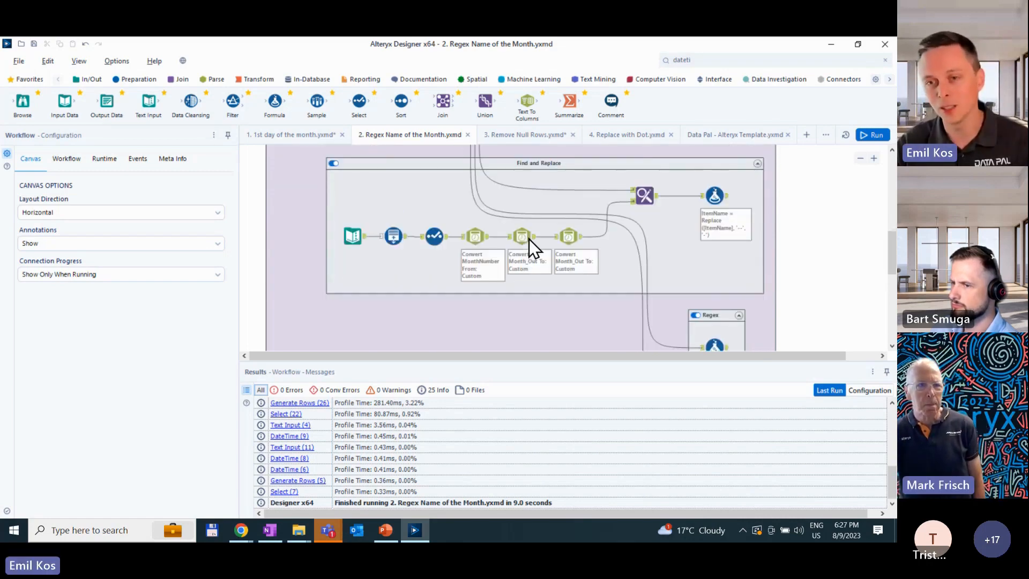
scroll(529, 239, "down", 4)
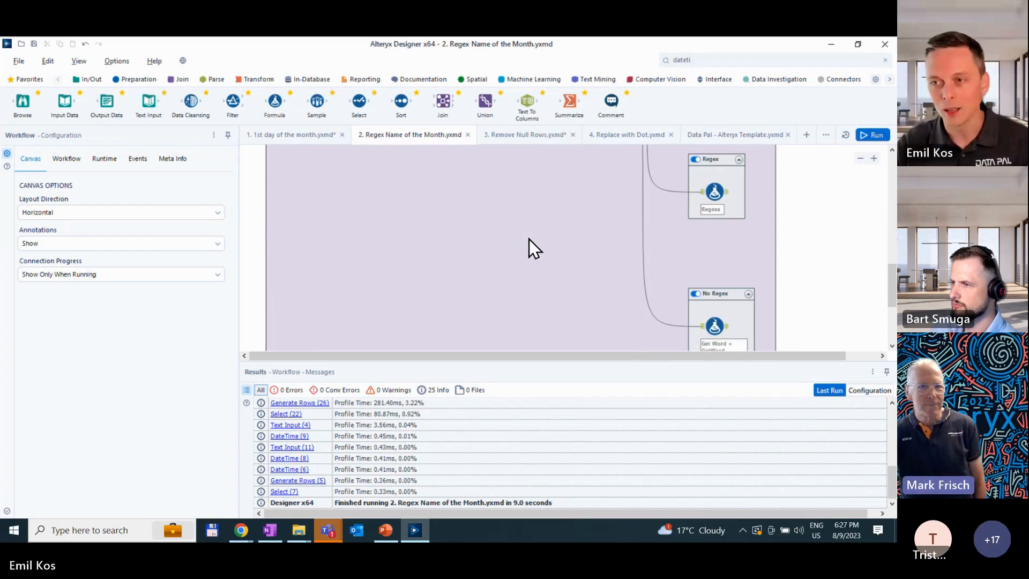
- Move the No Regex container slightly up, closer to the Regex container
left_click_drag(723, 293, 720, 271)
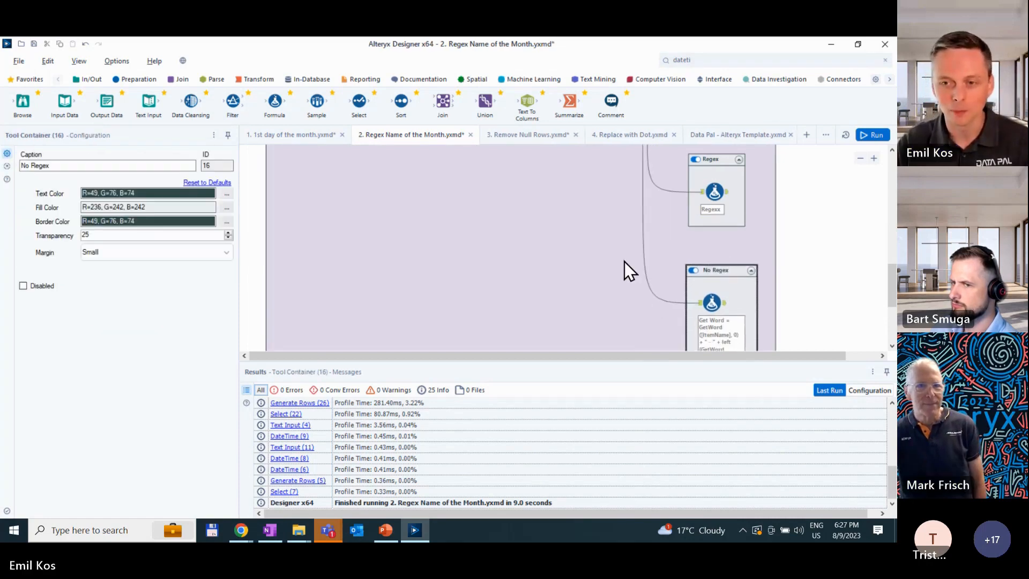
scroll(625, 262, "up", 6)
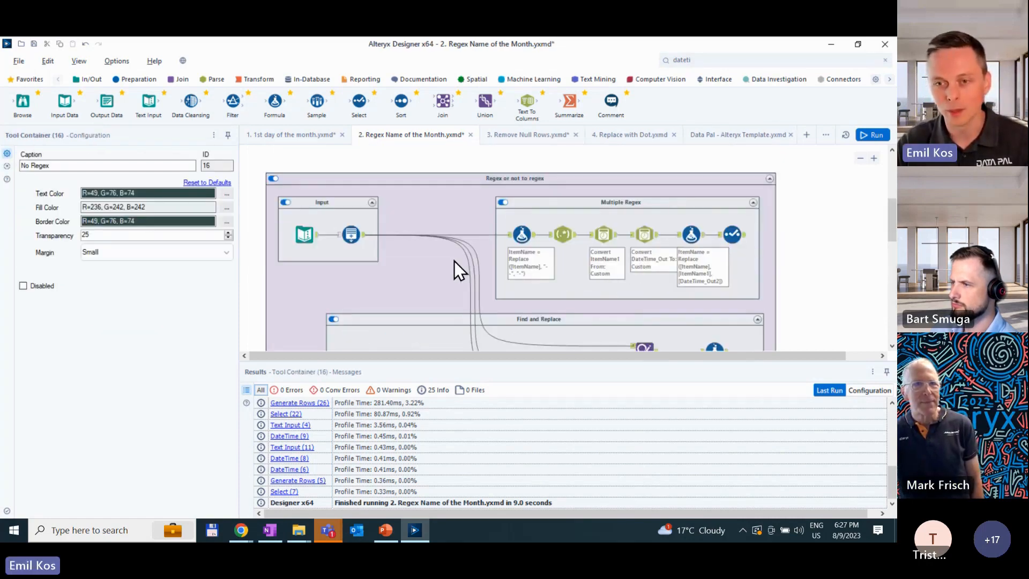
scroll(379, 277, "down", 2)
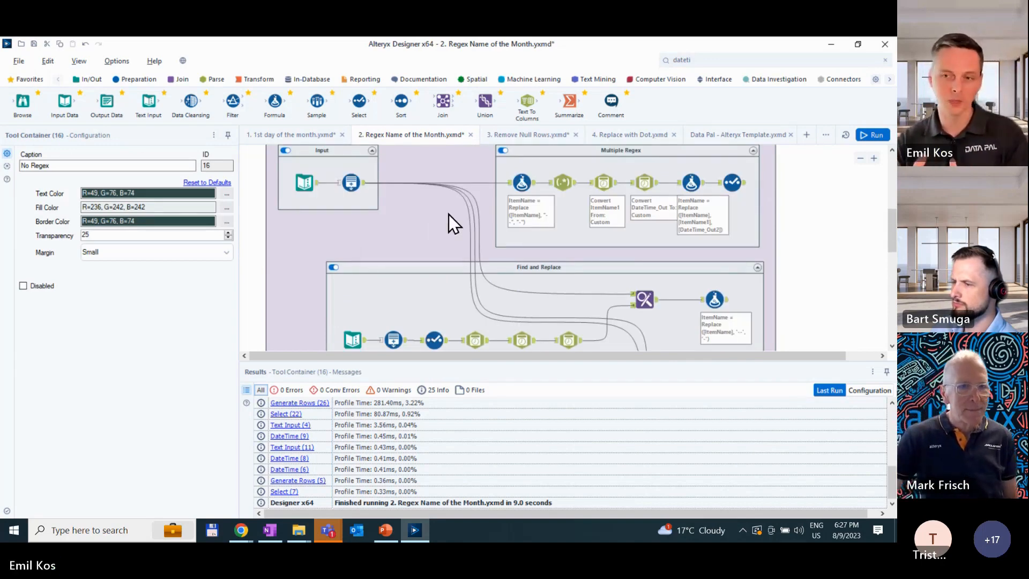
- Disable the Find and Replace, Regex and No Regex containers and run the workflow with only Multiple Regex enabled
left_click(333, 267)
scroll(482, 246, "down", 6)
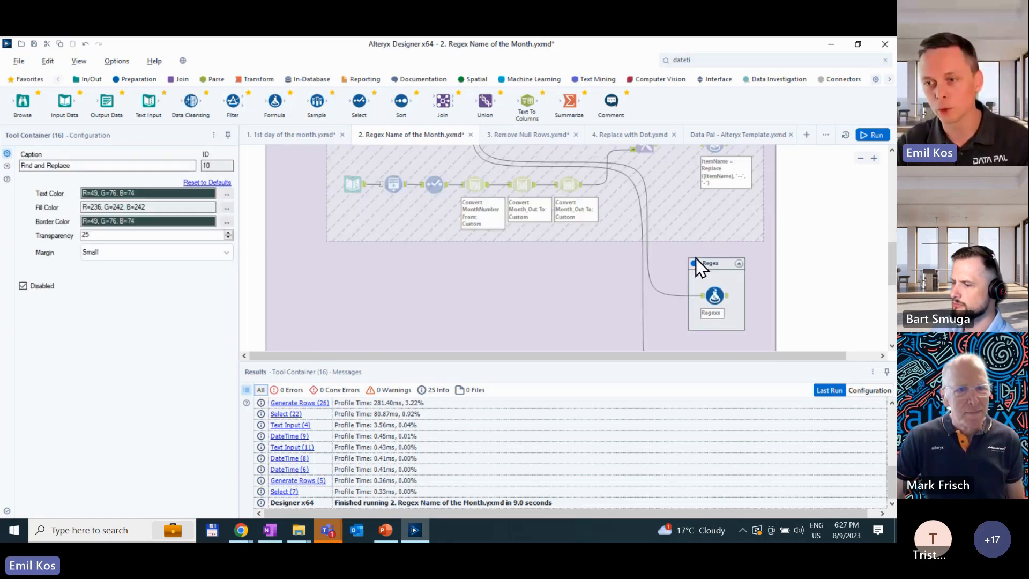
left_click(695, 262)
scroll(699, 289, "down", 3)
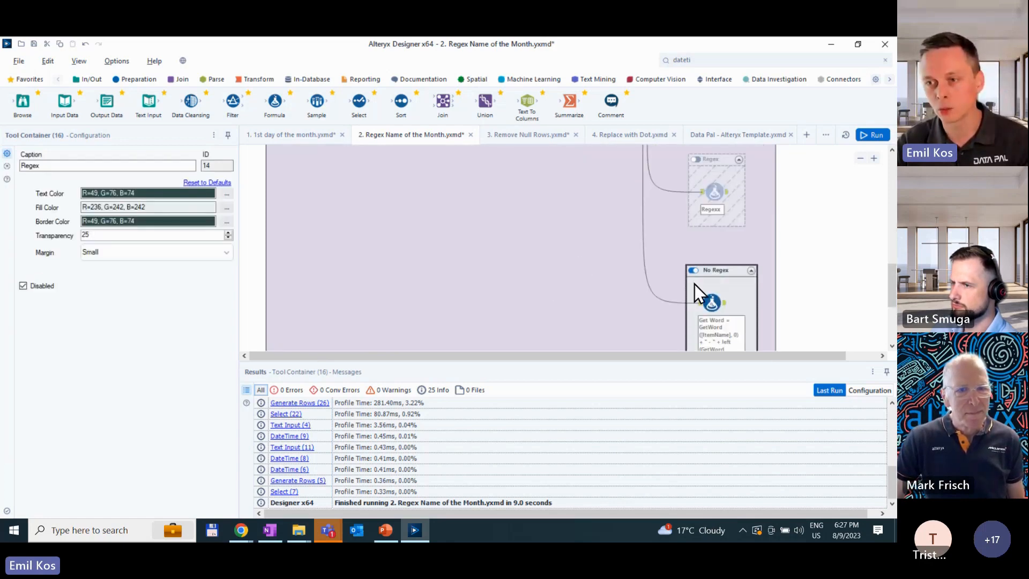
left_click(694, 270)
scroll(781, 248, "up", 9)
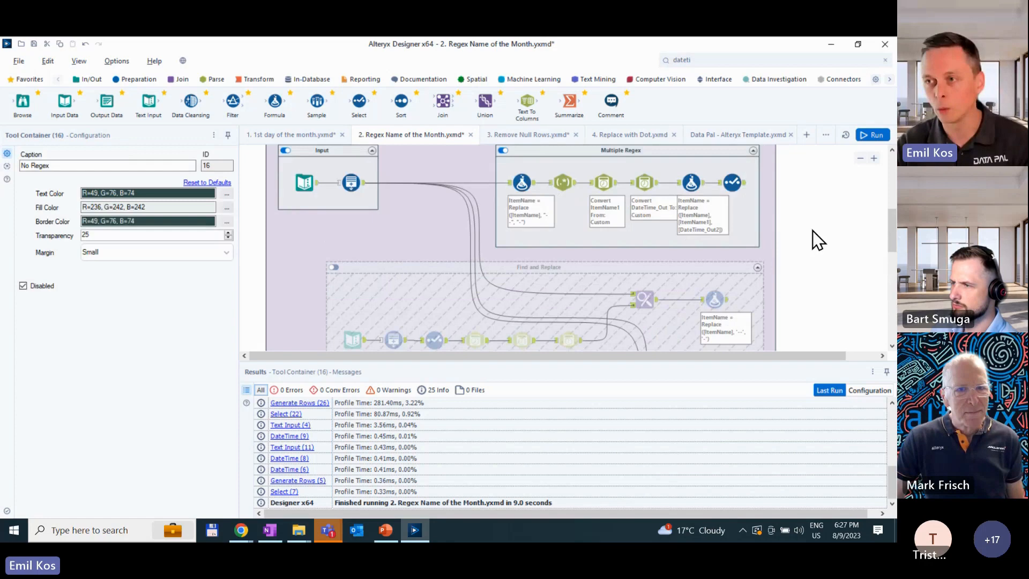
left_click(865, 139)
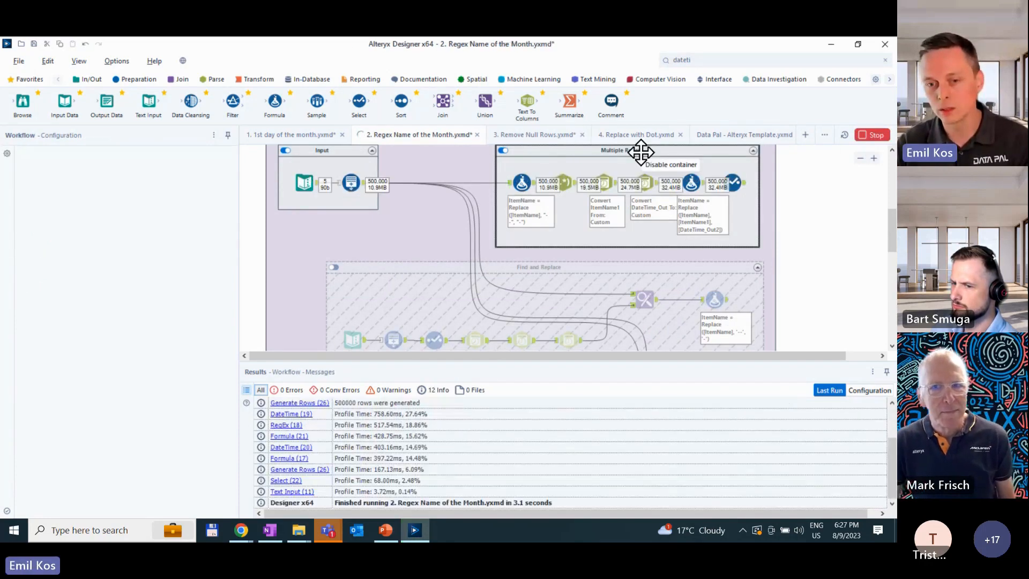
- Disable the Multiple Regex container, enable Find and Replace, and run the workflow to profile that approach alone
left_click(503, 151)
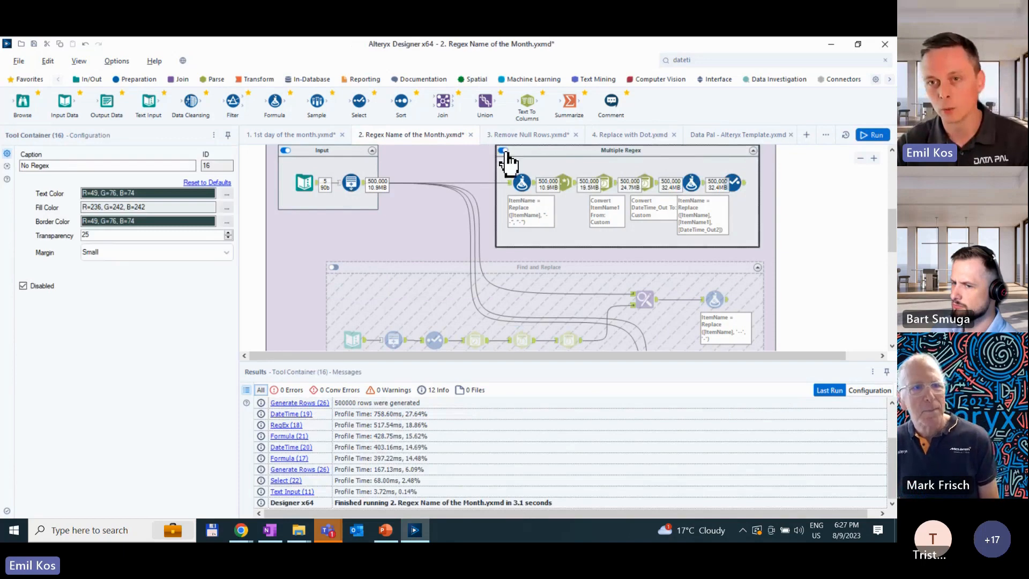
left_click(360, 266)
left_click(333, 267)
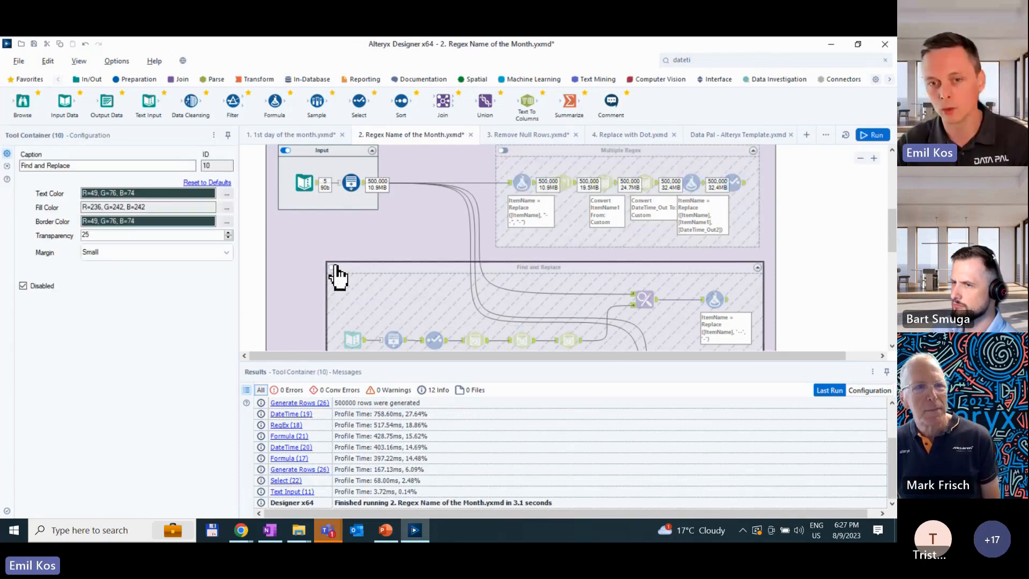
left_click(874, 135)
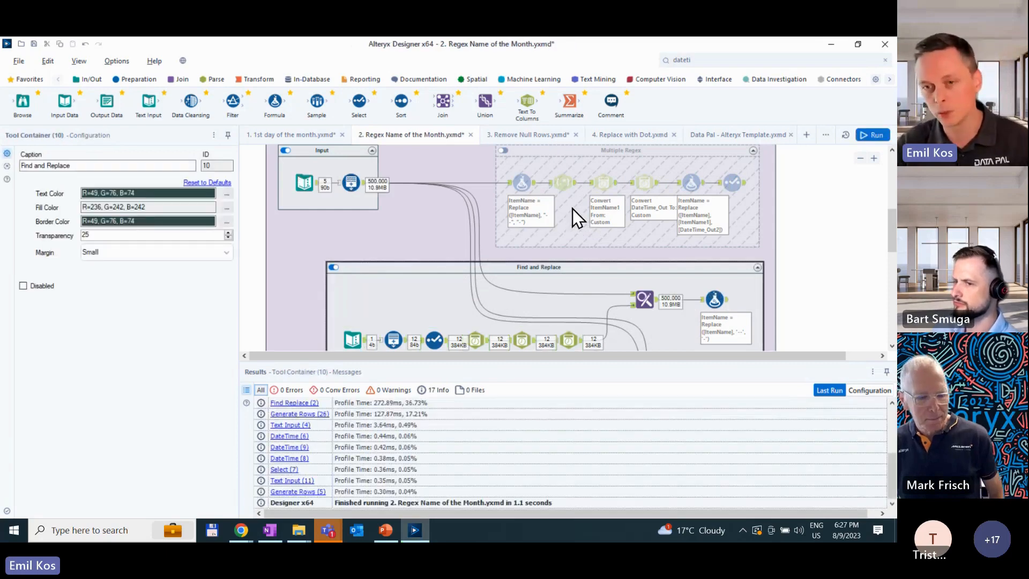
- Disable the Find and Replace container, enable the Regex container, and run the workflow to profile the single-formula regex approach
left_click(333, 267)
scroll(650, 280, "down", 3)
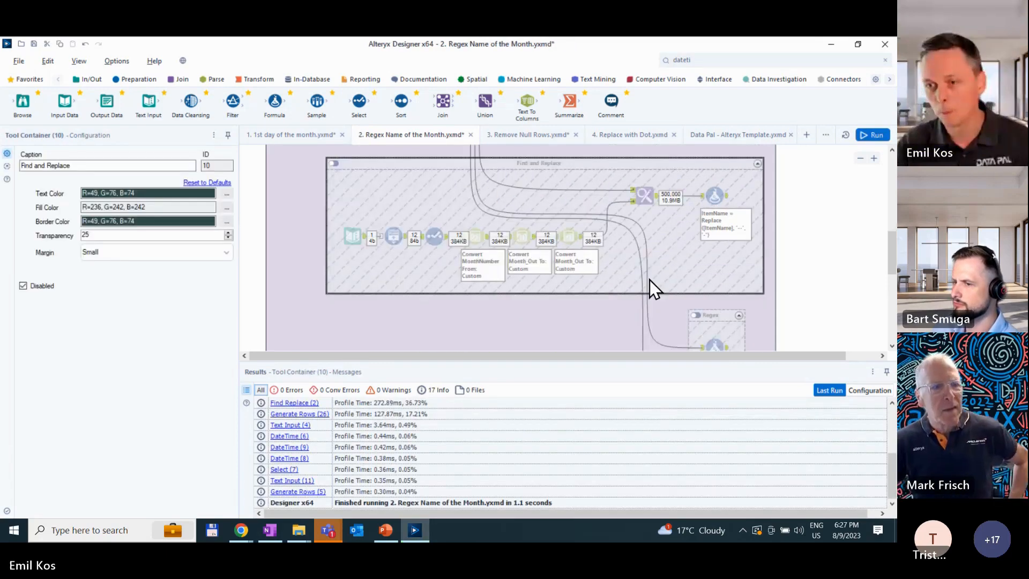
scroll(650, 280, "down", 2)
left_click(695, 264)
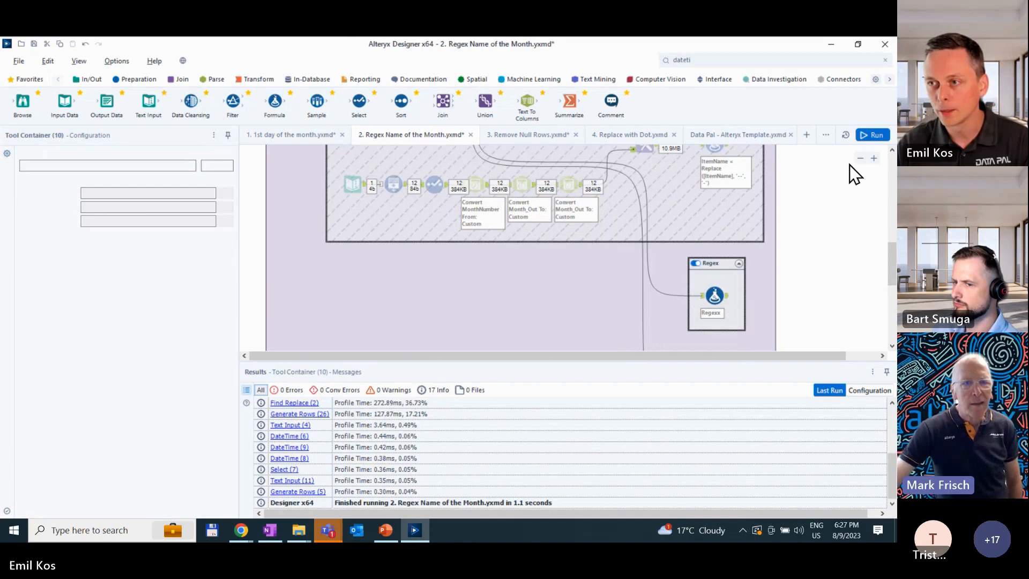
left_click(873, 136)
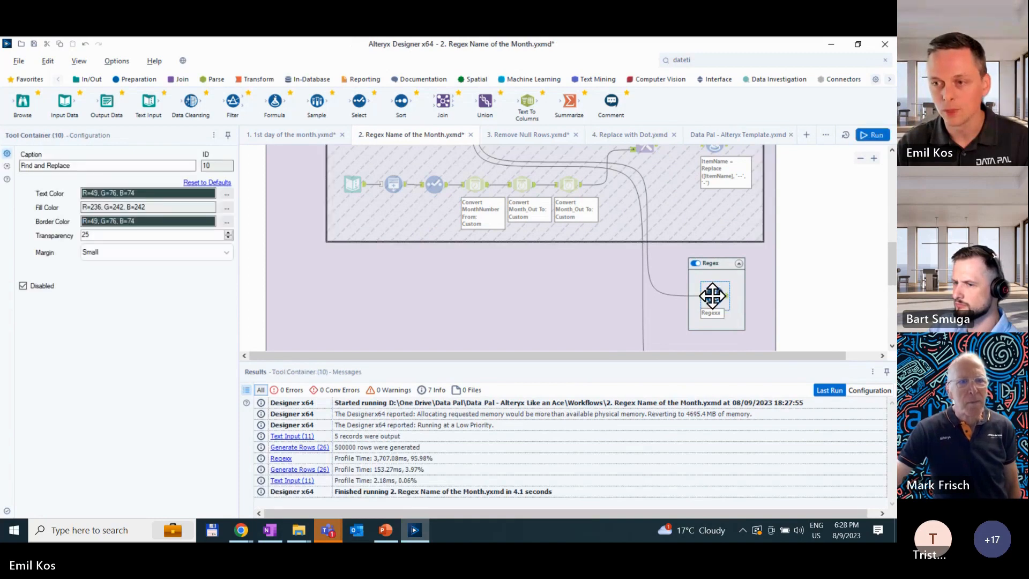
- Disable the Regex container, enable No Regex, and run the workflow to profile the GetWord formula approach
scroll(712, 296, "up", 4)
scroll(714, 313, "down", 4)
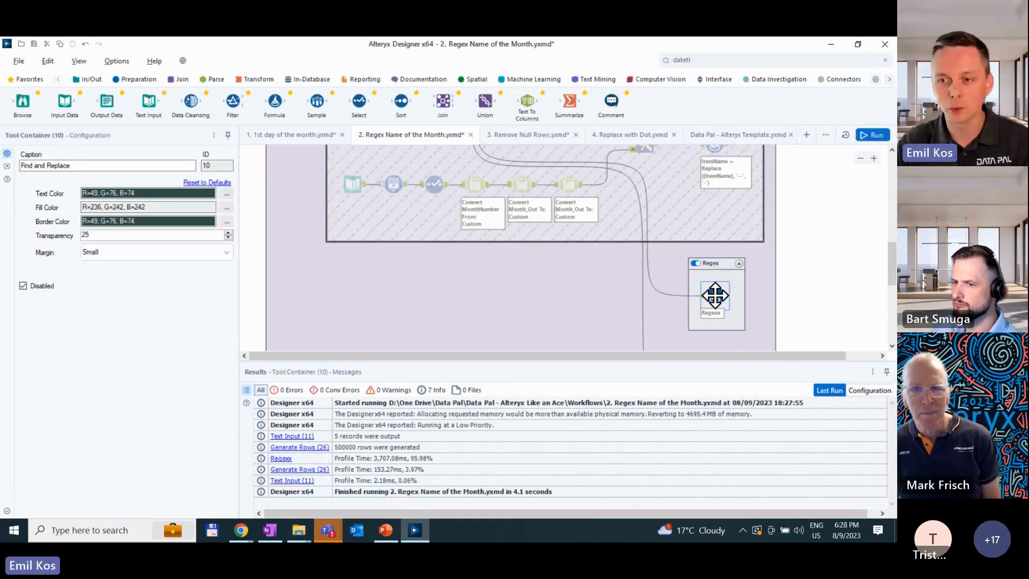
left_click(715, 295)
scroll(693, 269, "down", 3)
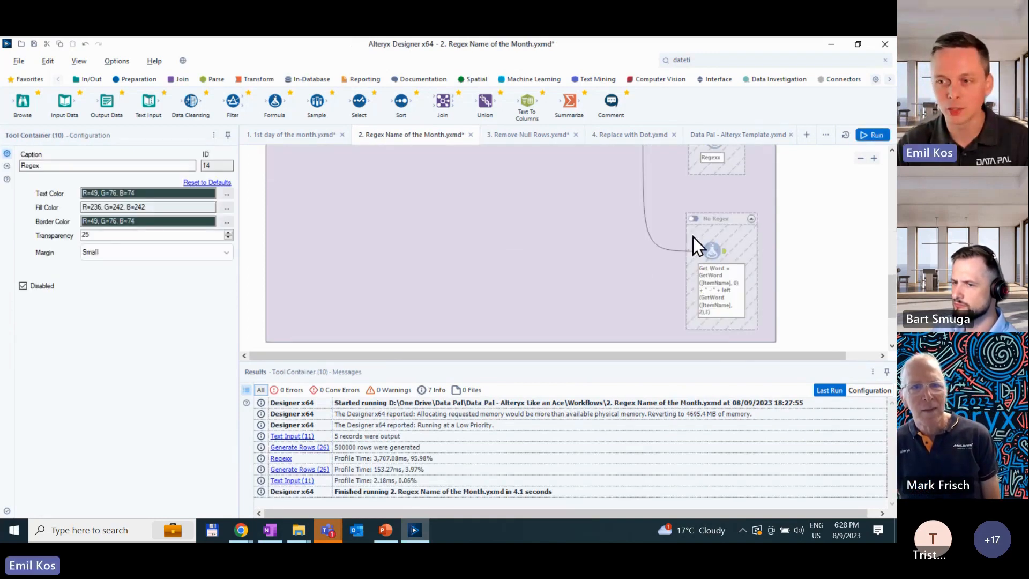
left_click(694, 219)
left_click(869, 134)
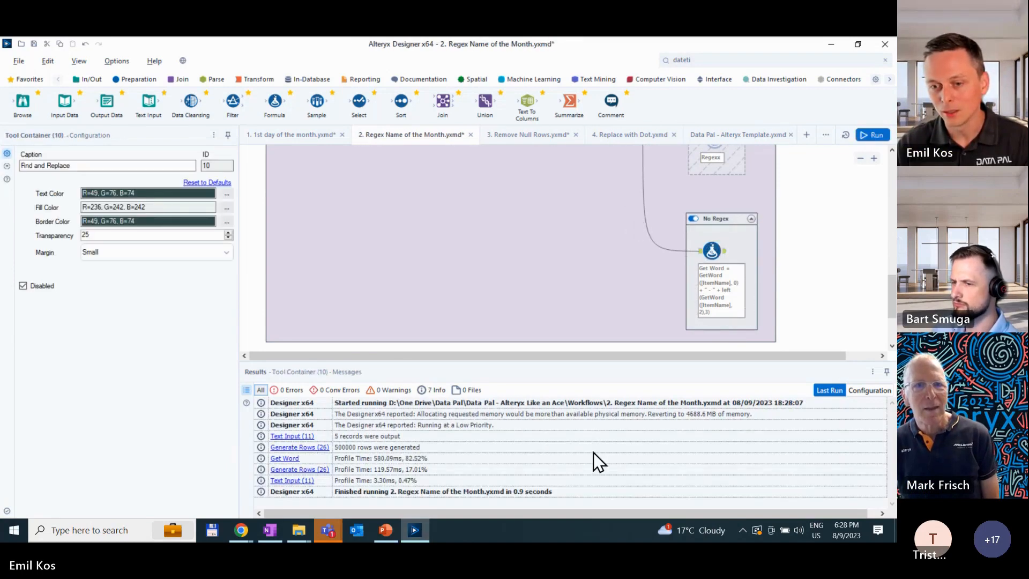
- Disable the No Regex container, enable Multiple Regex again, and rerun the workflow for its profile times
scroll(682, 299, "up", 2)
left_click(694, 271)
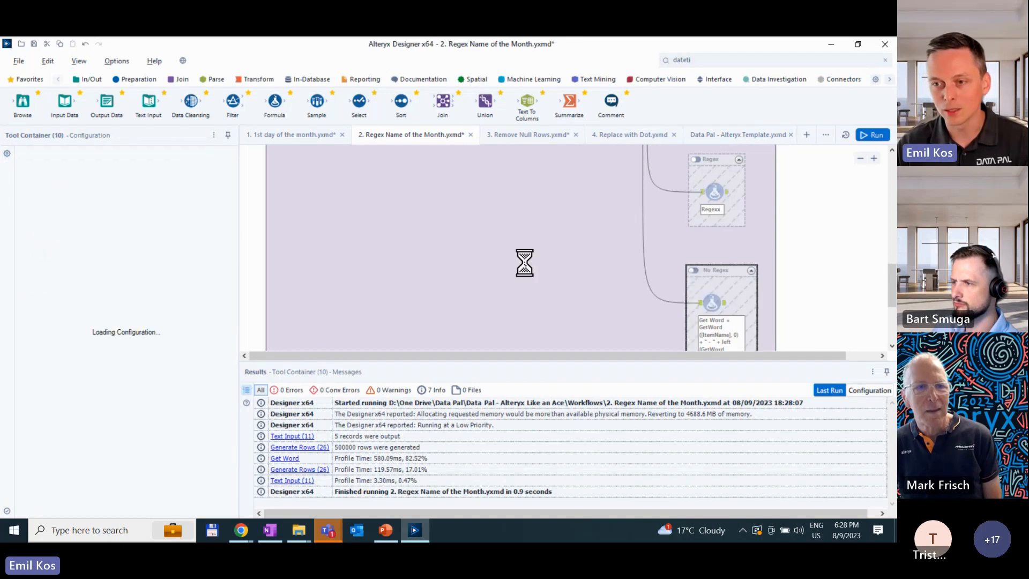
scroll(526, 263, "up", 6)
left_click(503, 203)
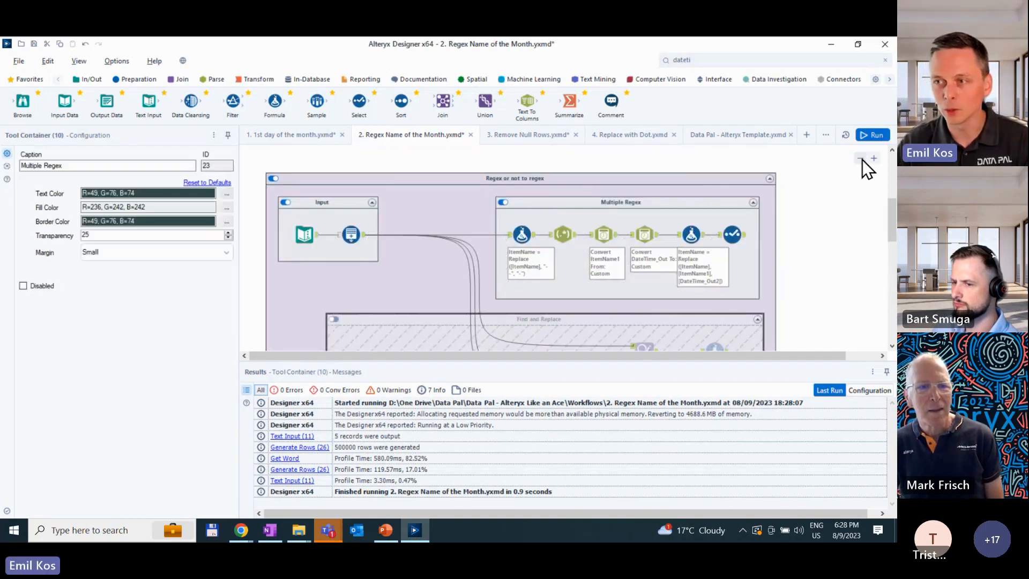
left_click(861, 137)
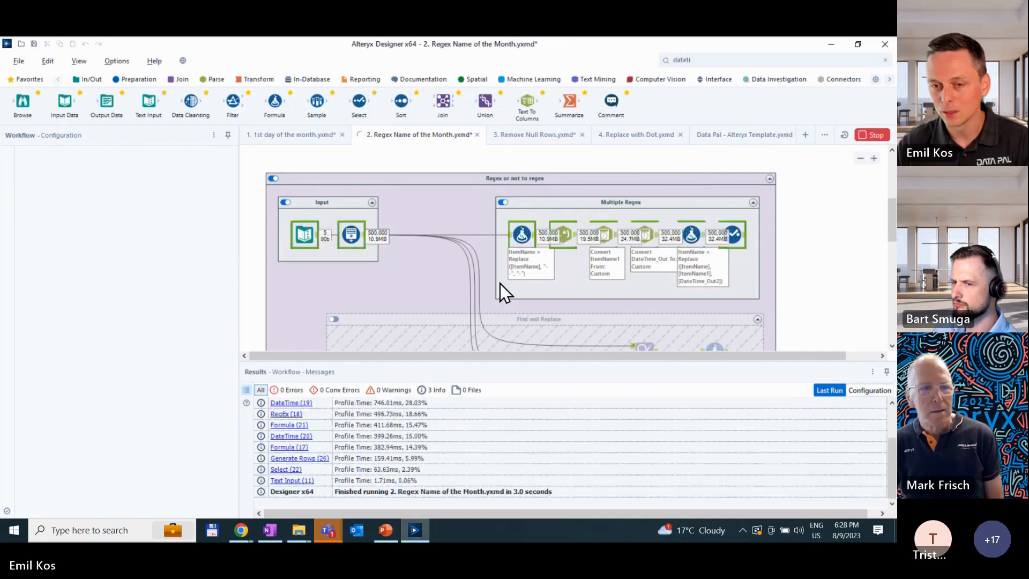
- Switch the enabled container from Multiple Regex back to Find and Replace and rerun the workflow
left_click(418, 318)
scroll(387, 329, "down", 1)
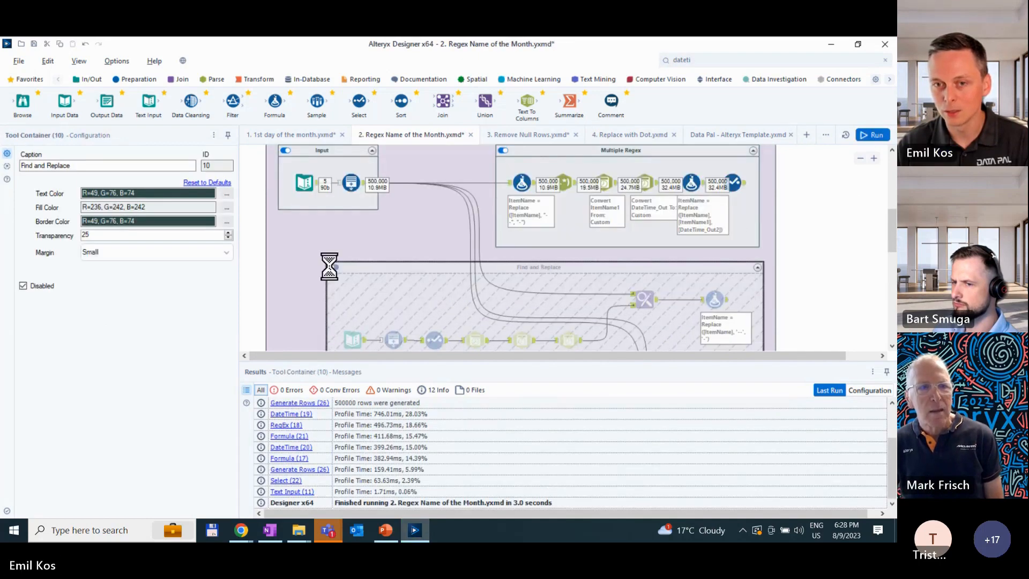
left_click(334, 267)
left_click(503, 151)
left_click(872, 137)
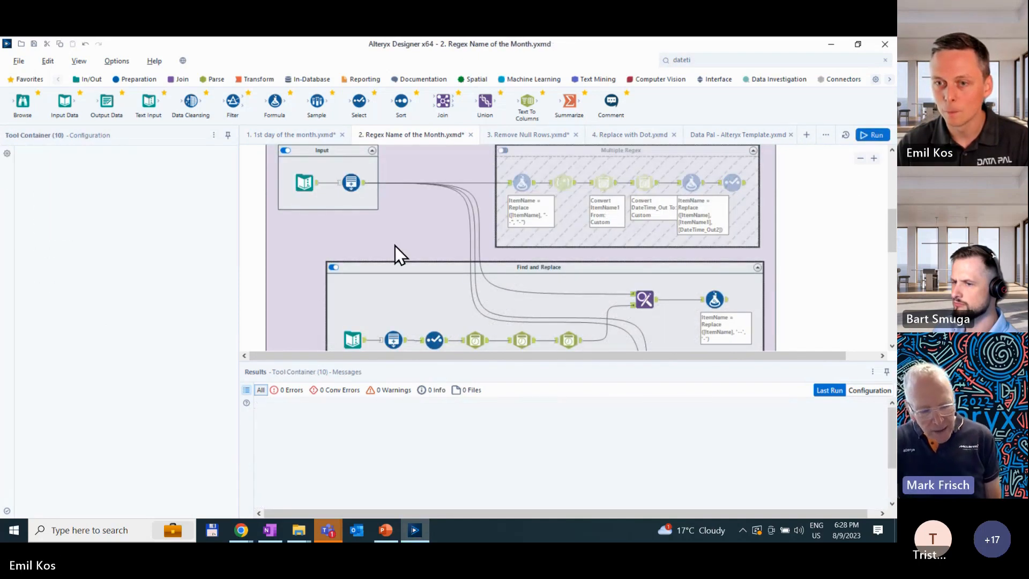
left_click(447, 267)
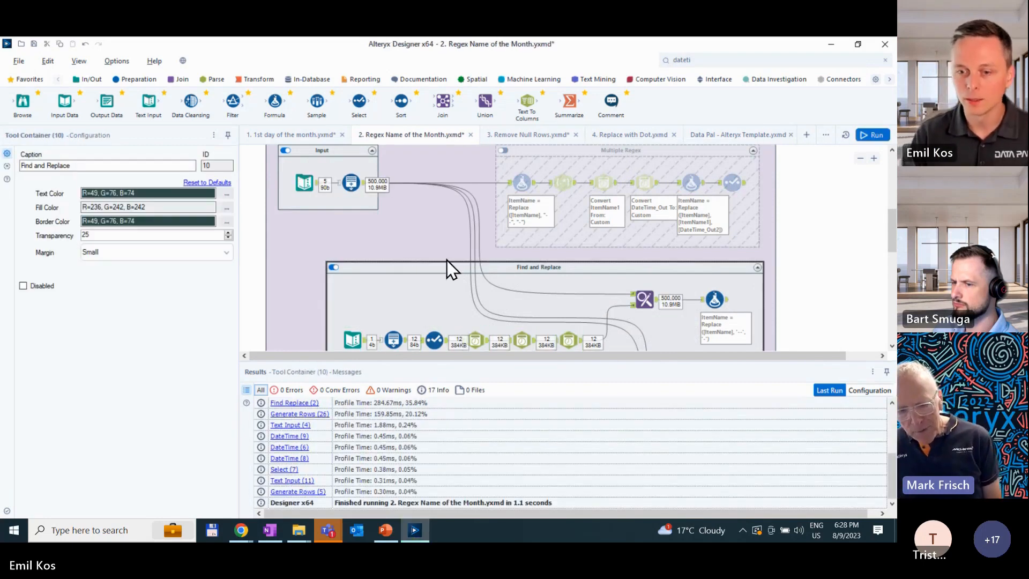
- Examine the configuration and data of each tool in the Find and Replace container, from the month-number input to the final Formula
scroll(446, 269, "down", 2)
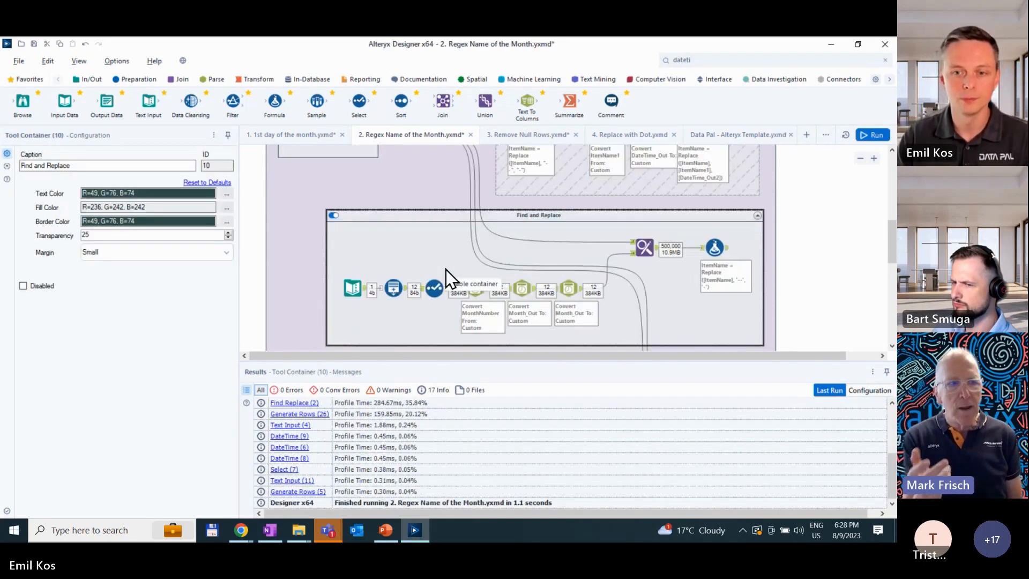
left_click(362, 292)
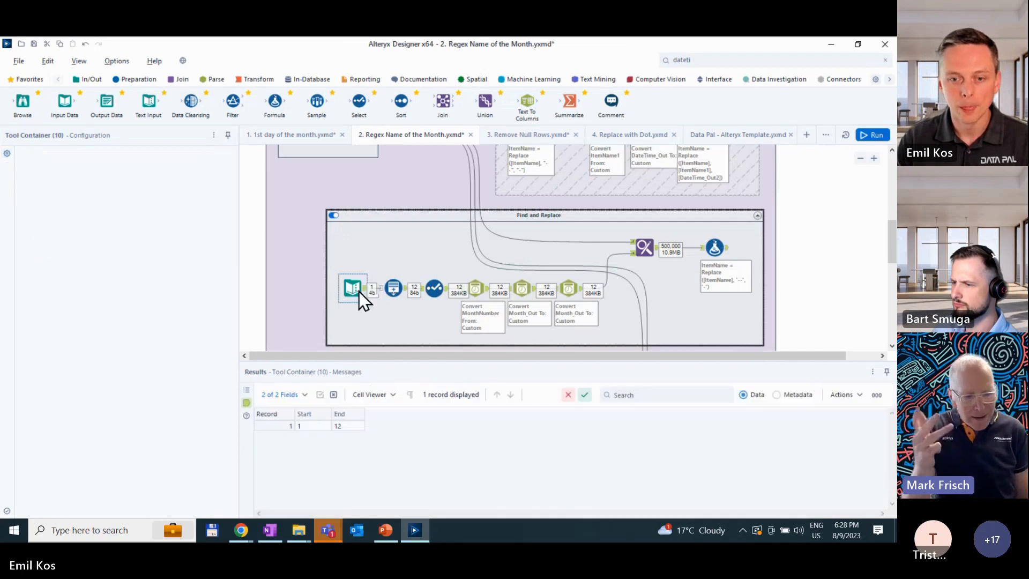
left_click(392, 288)
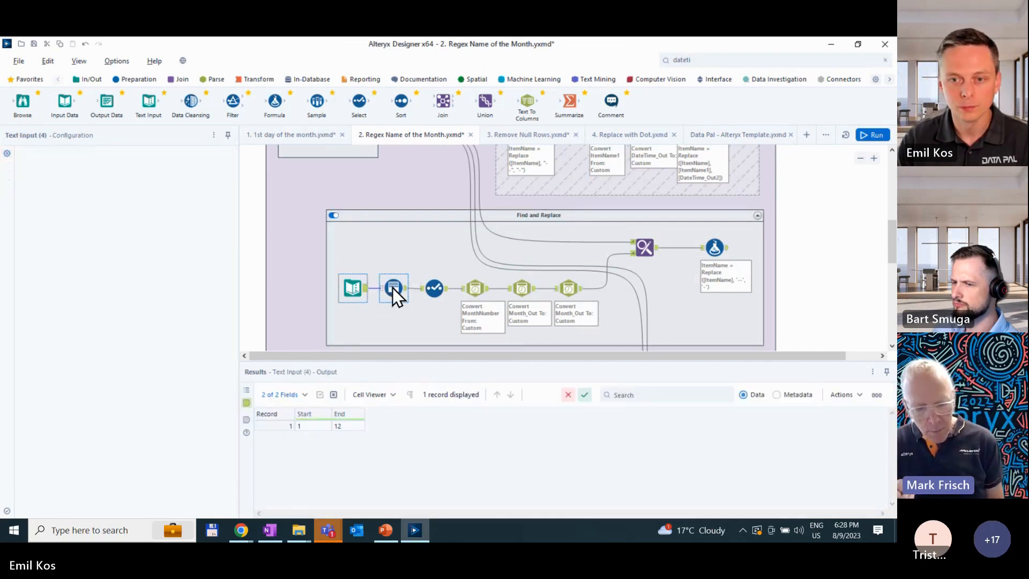
left_click(438, 288)
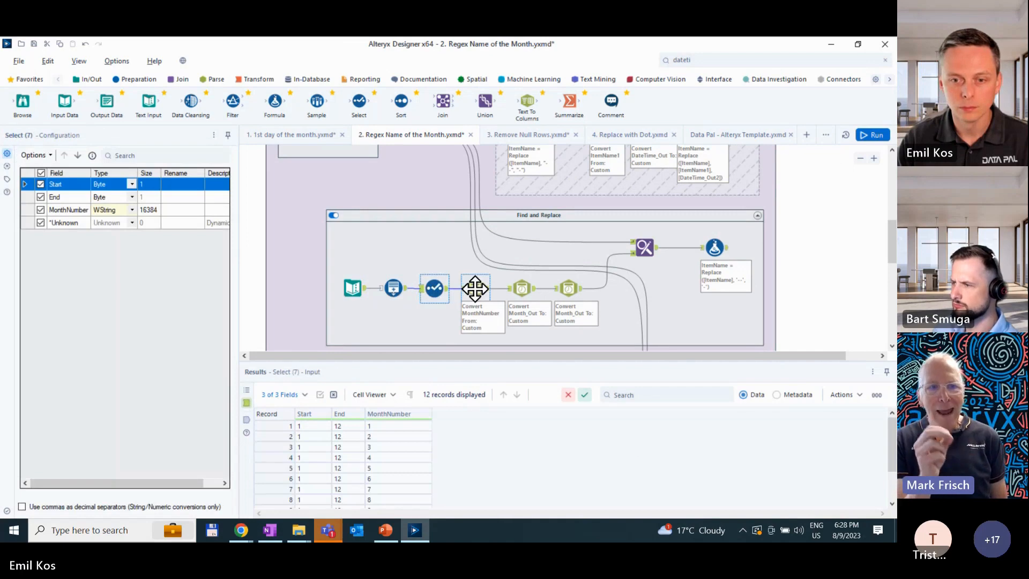
left_click(475, 289)
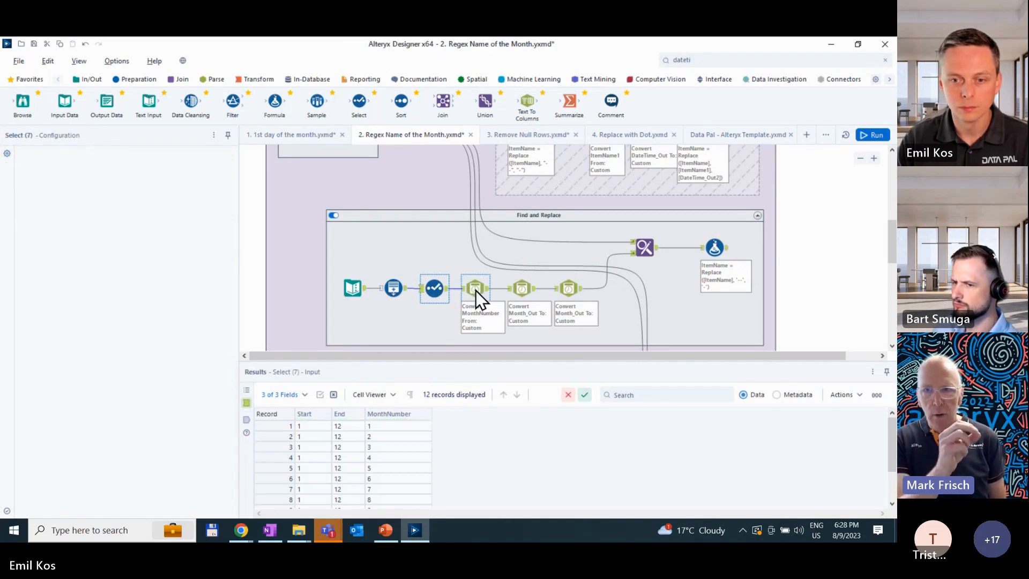
left_click(526, 287)
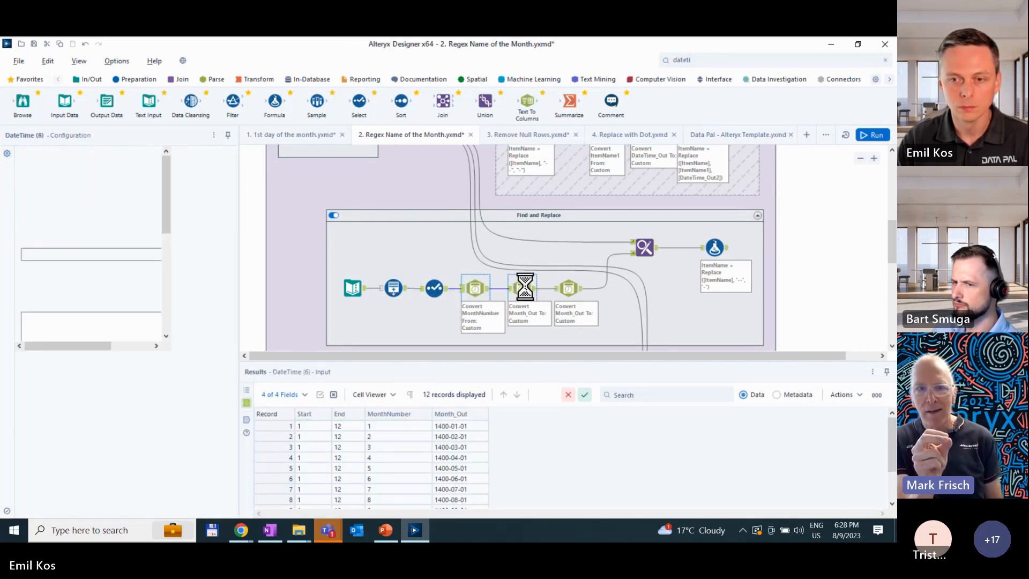
left_click(573, 286)
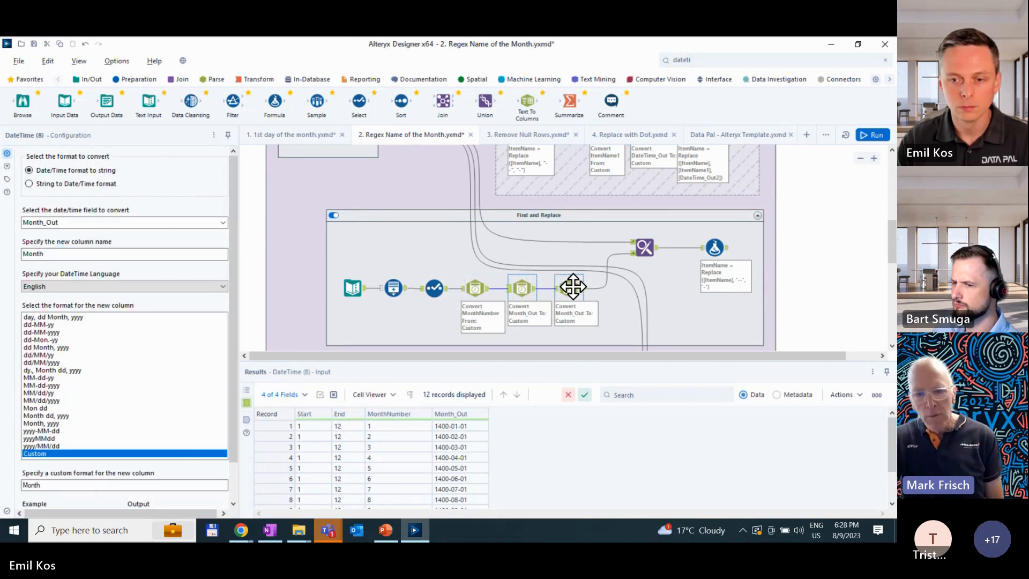
left_click(658, 249)
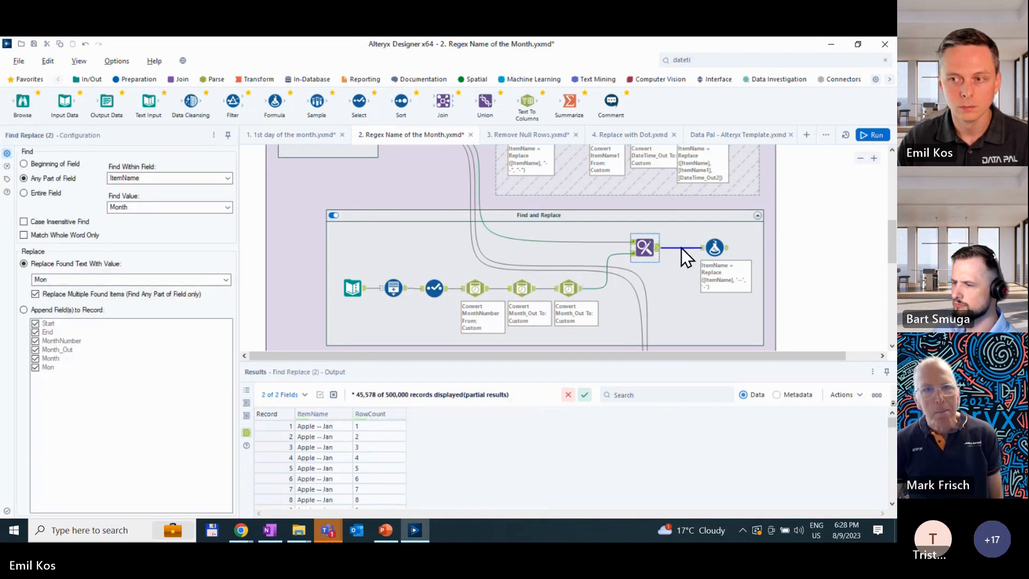
left_click(711, 246)
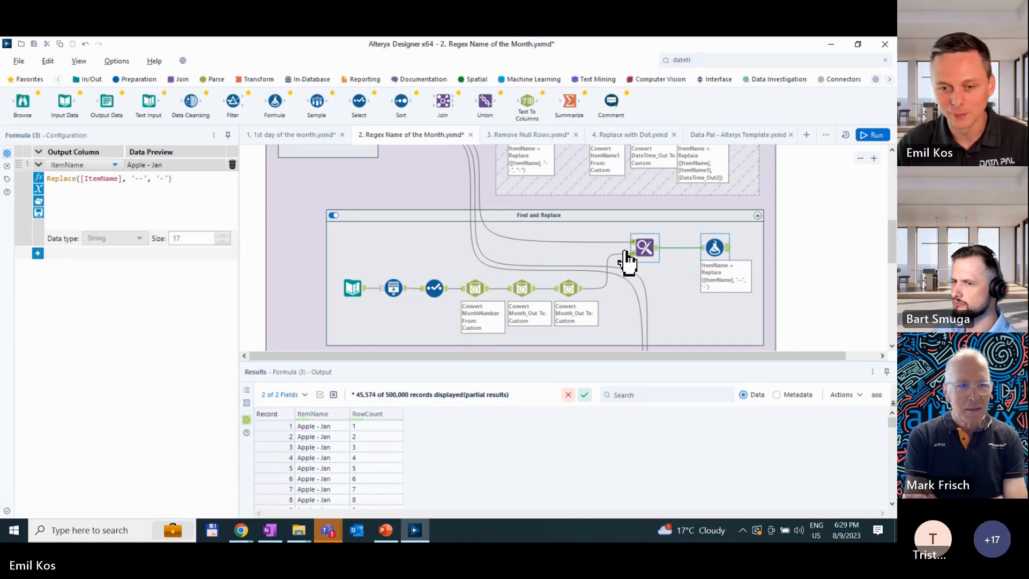
- Disable the Find and Replace container, enable No Regex, and rerun the workflow
left_click(333, 217)
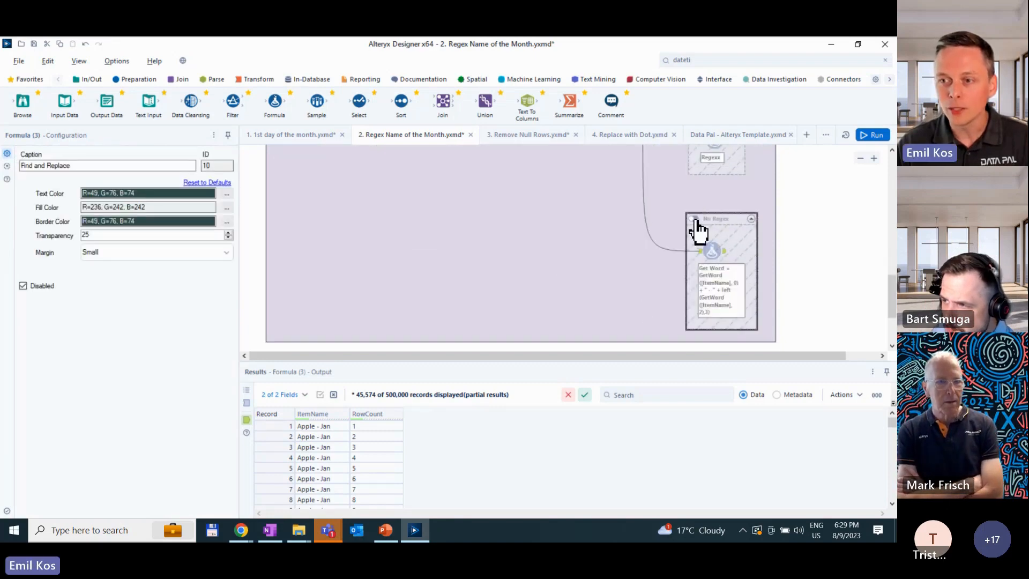
left_click(693, 219)
left_click(874, 138)
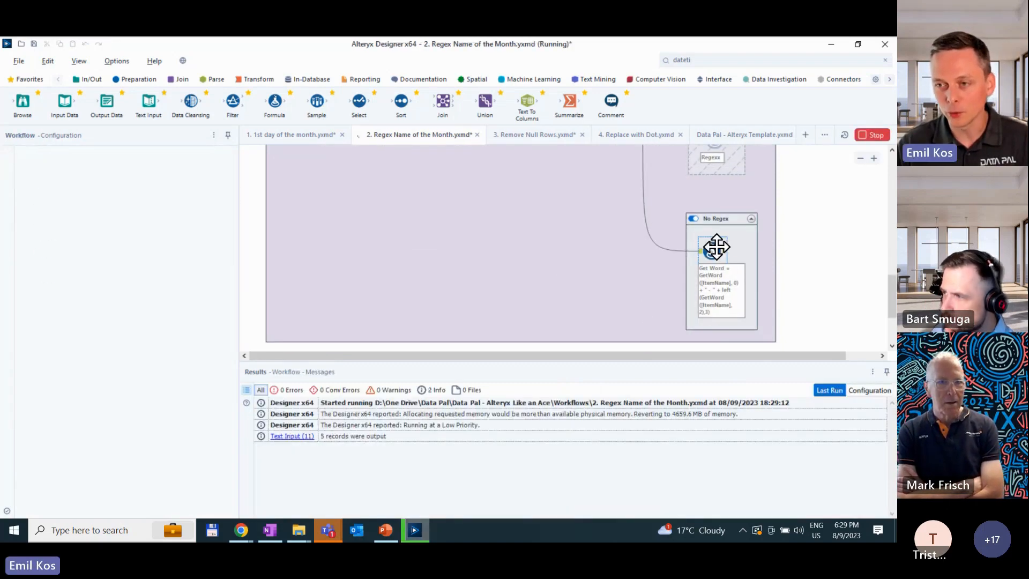
- Examine the Get Word formula in the No Regex container, including its first GetWord part and the " - " separator, against the output records
left_click(715, 252)
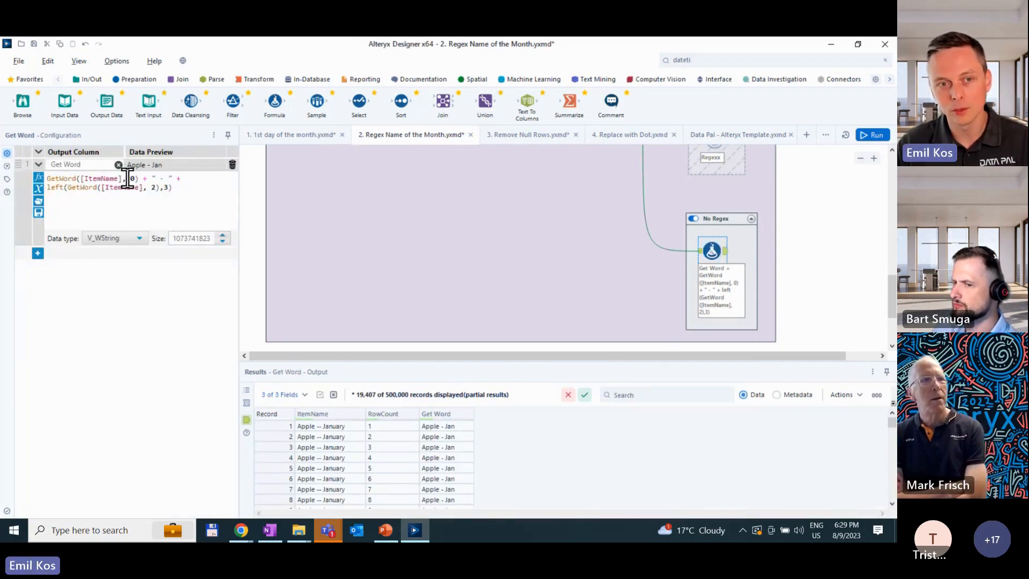
left_click_drag(132, 180, 46, 180)
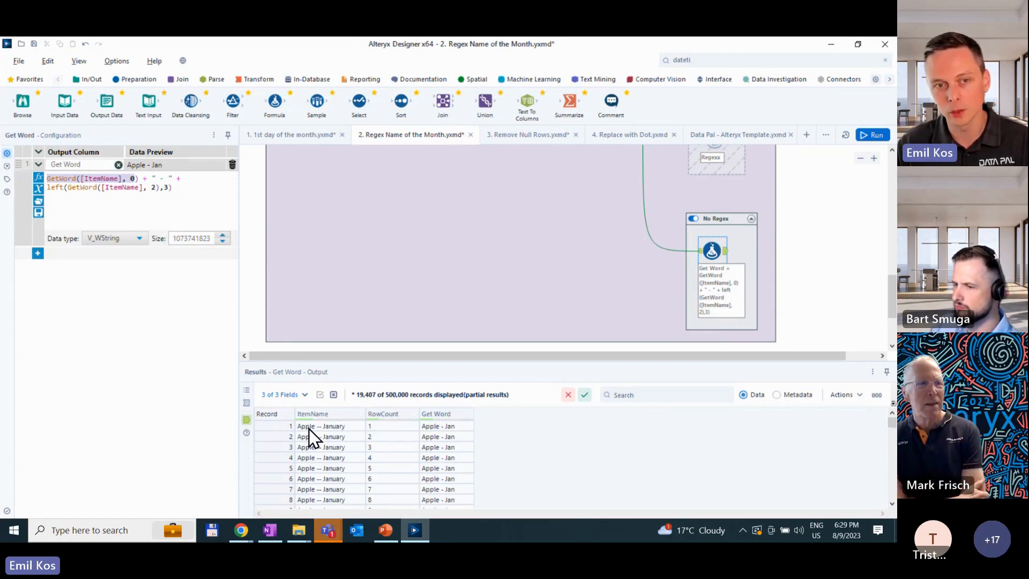
left_click_drag(144, 178, 170, 178)
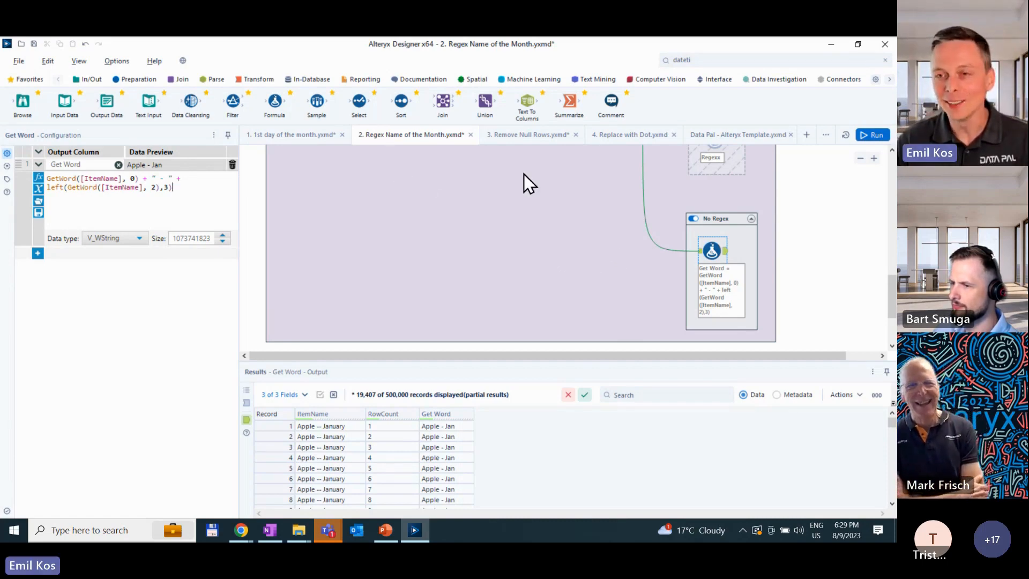
- Open the 3. Remove Null Rows workflow, disable Container 74, and run it with only Container 73 enabled
left_click(501, 136)
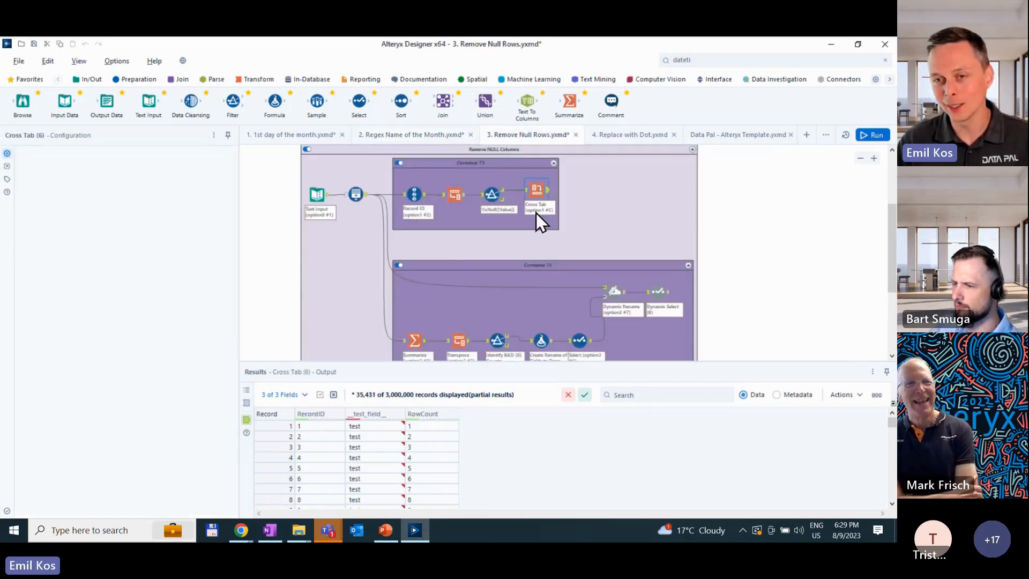
left_click(397, 264)
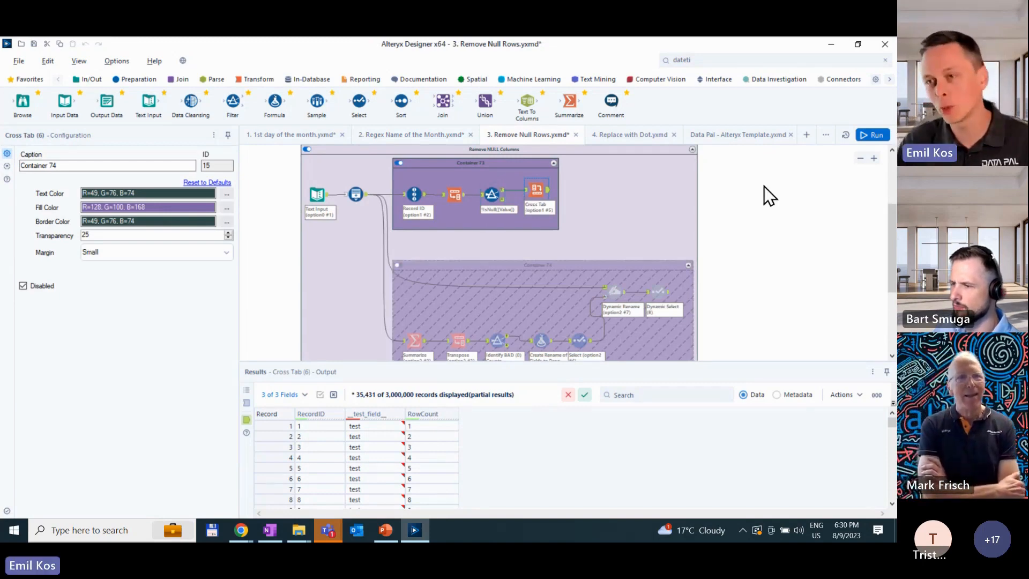
left_click(638, 140)
key("ctrl+r")
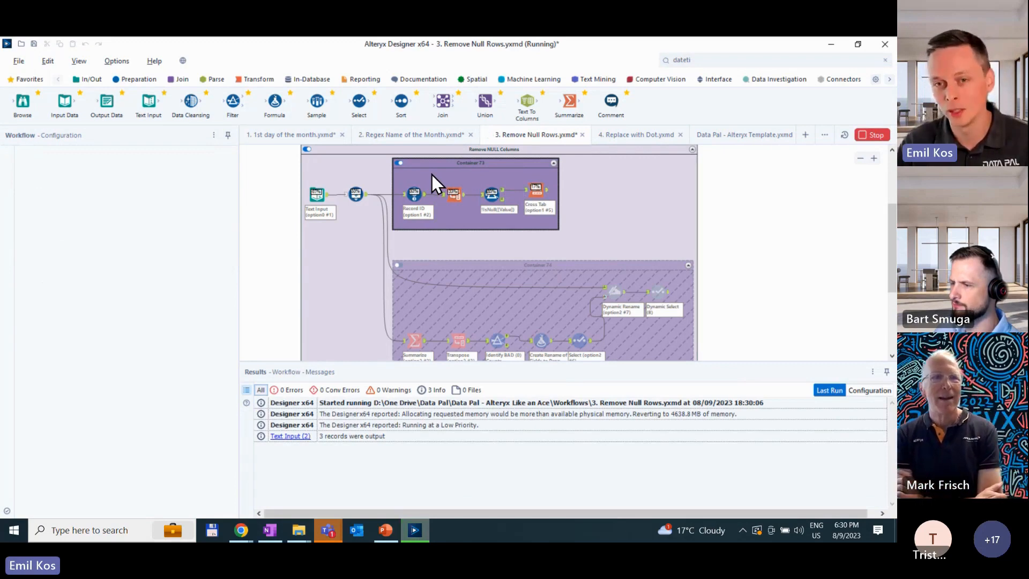
- Read the forum question about removing NULL columns and review the two solution containers below it
scroll(325, 217, "up", 5)
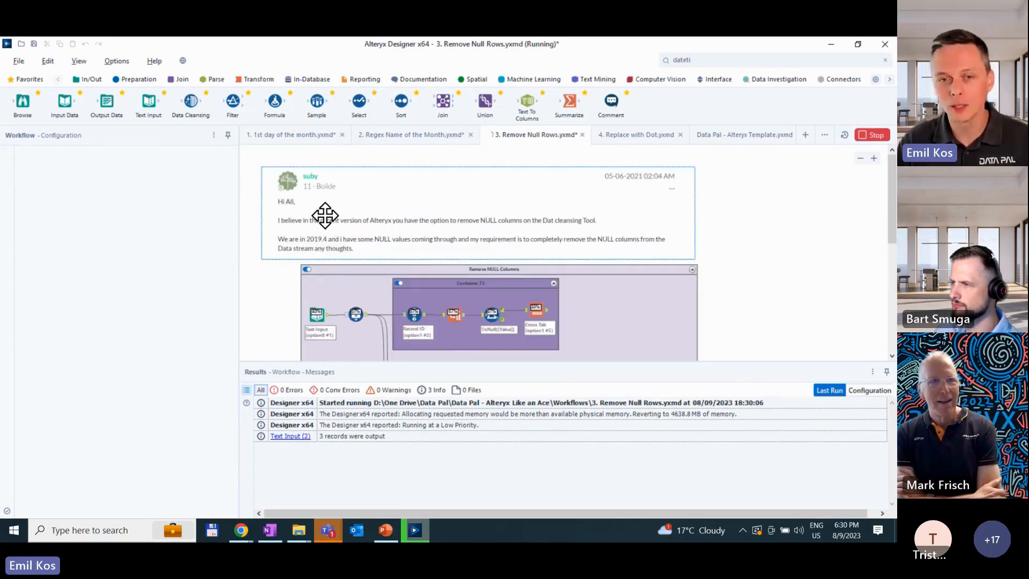
scroll(325, 241, "down", 1)
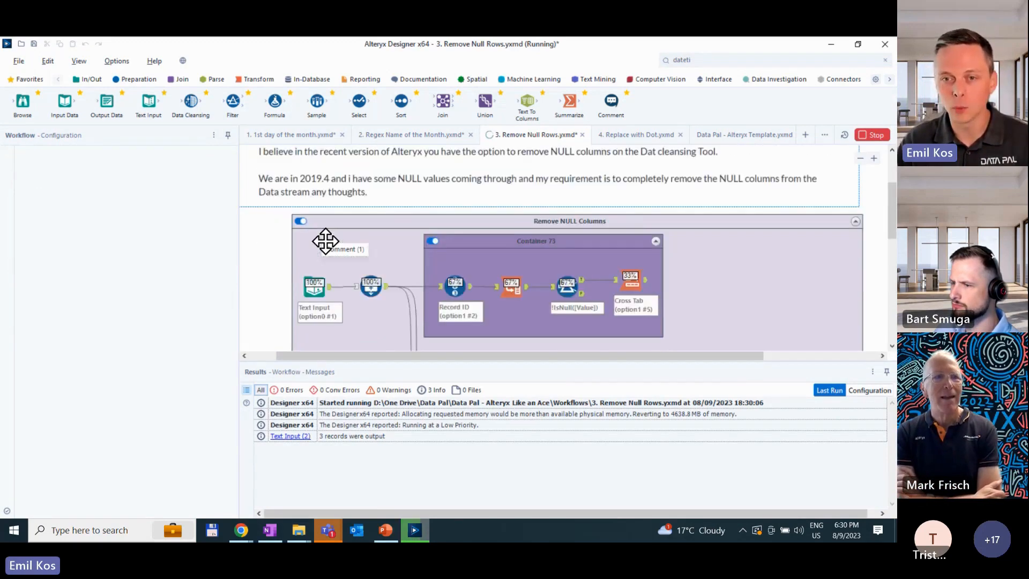
scroll(325, 241, "down", 1)
scroll(325, 241, "up", 1)
scroll(325, 241, "down", 4)
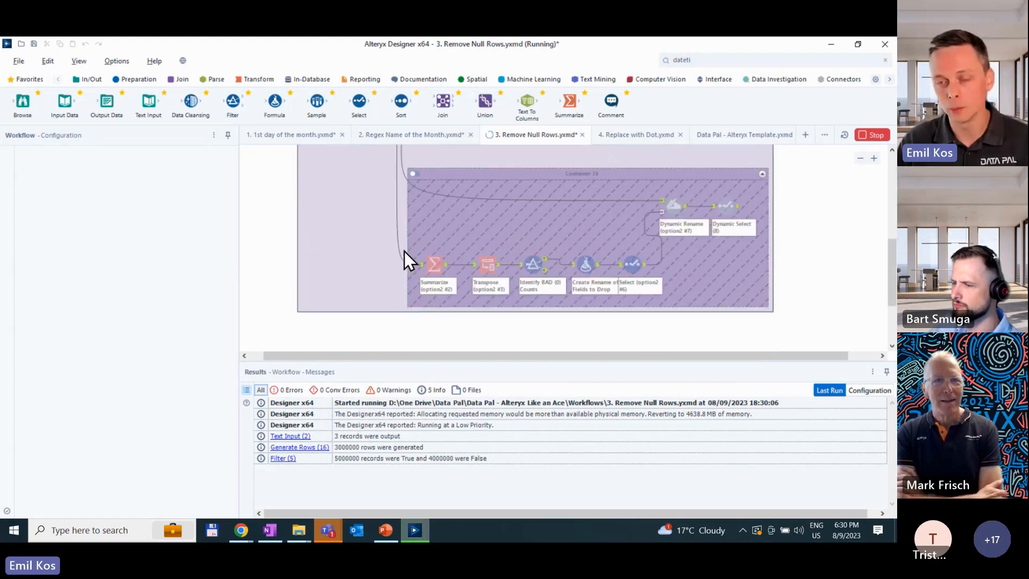
- Find the Data Cleansing tool and place it on the Generate Rows output connection just below Container 73
scroll(439, 243, "up", 4)
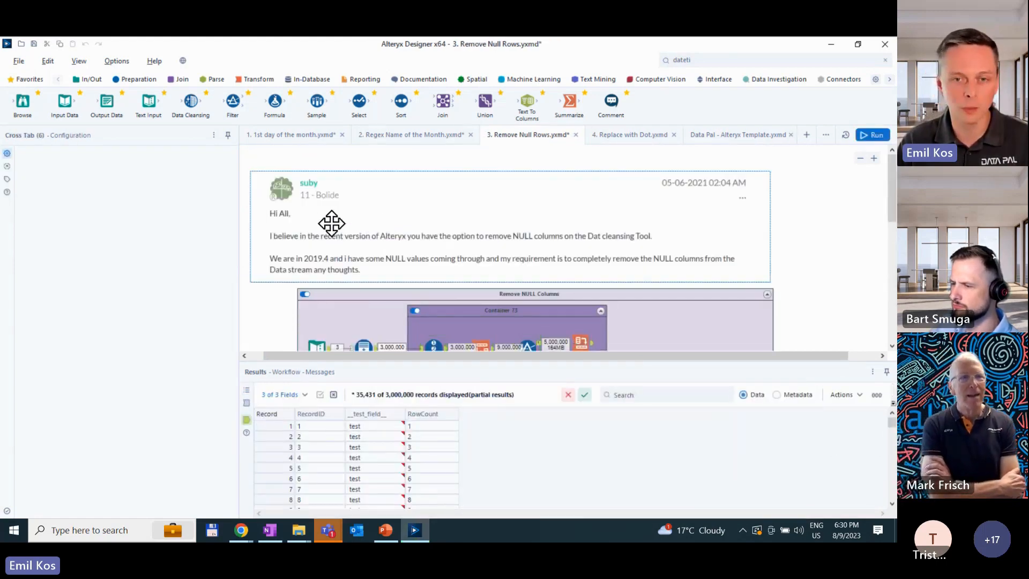
scroll(295, 258, "up", 1)
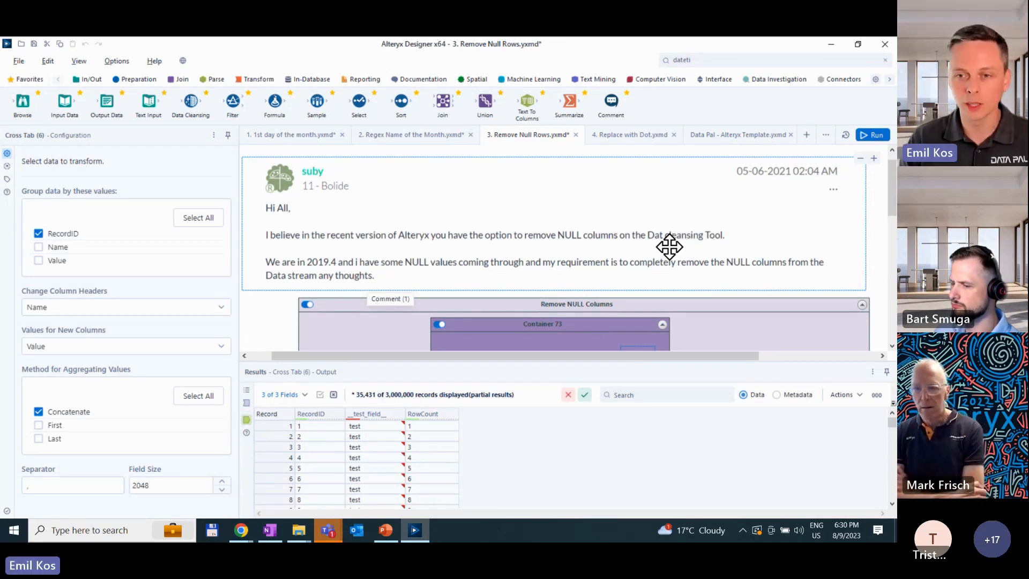
scroll(668, 247, "down", 3)
left_click(699, 56)
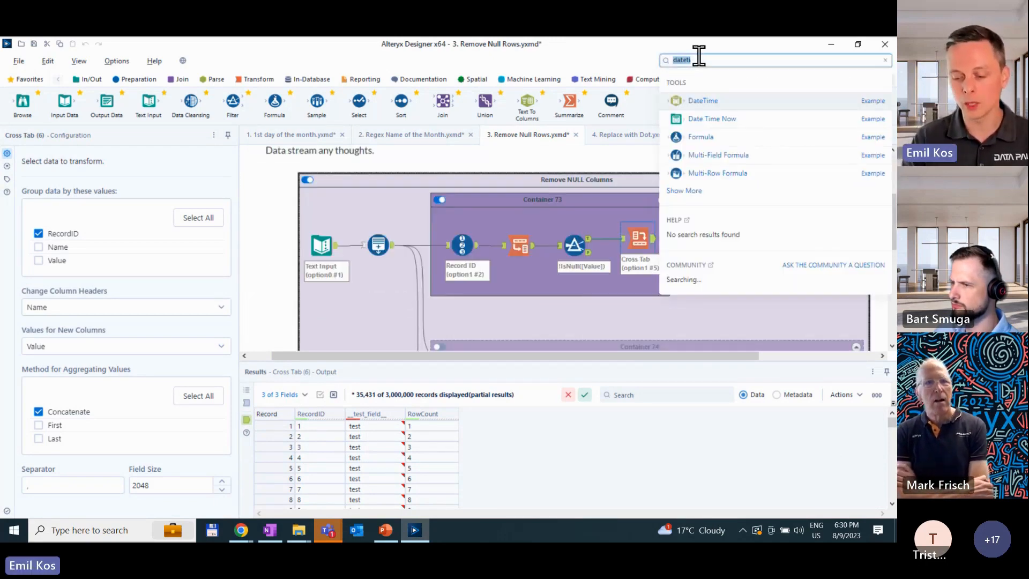
type("clean")
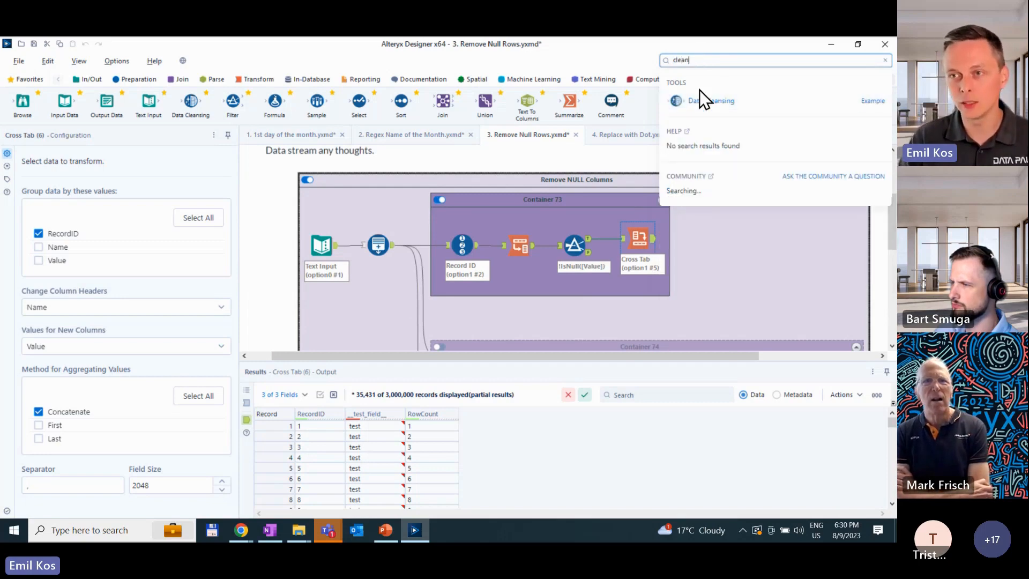
left_click_drag(701, 94, 407, 273)
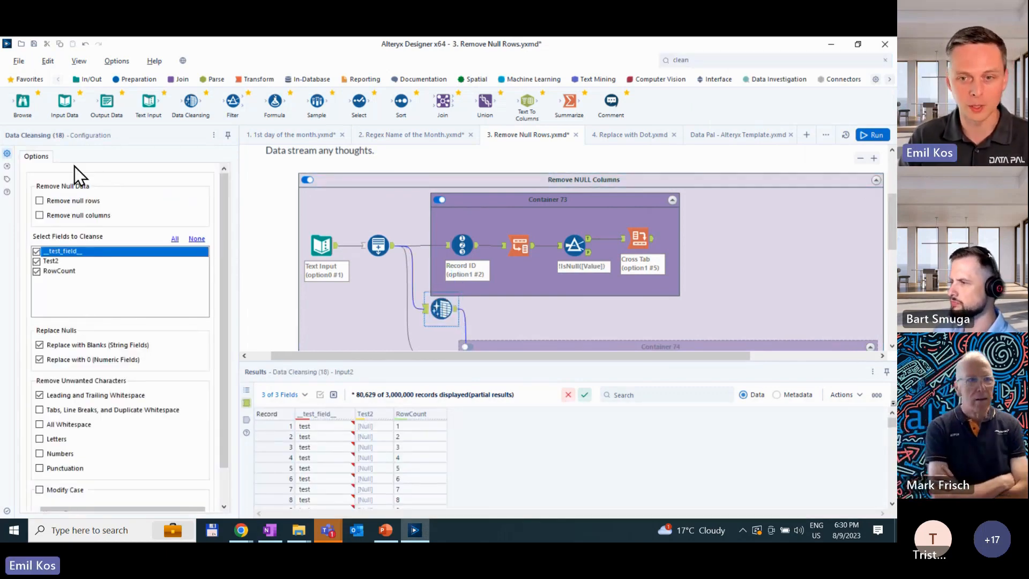
- Open the Data Cleansing tool's underlying Cleanse.yxmc macro and examine its full internal workflow, including the Remove Null Columns container
right_click(437, 306)
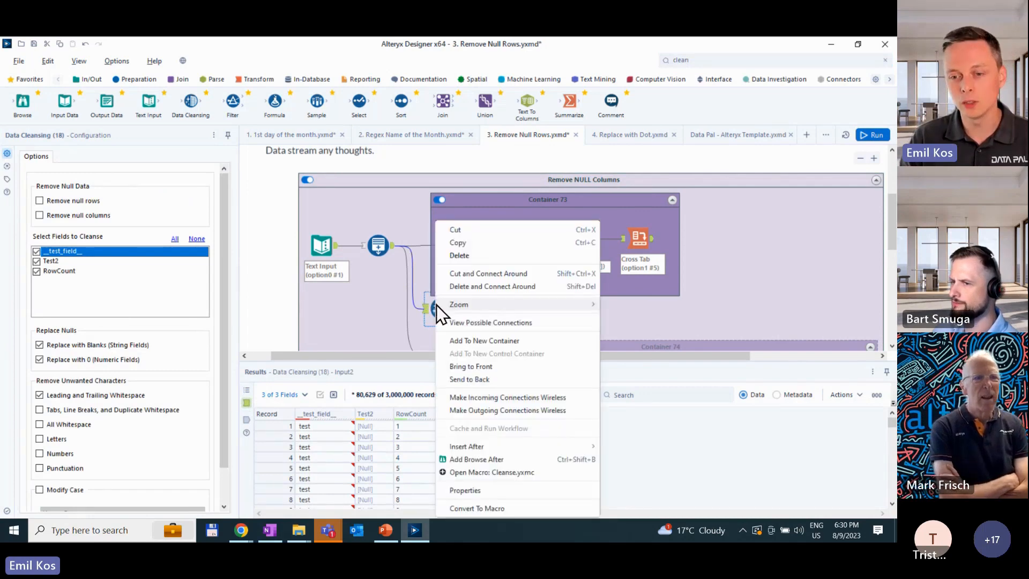
left_click(477, 473)
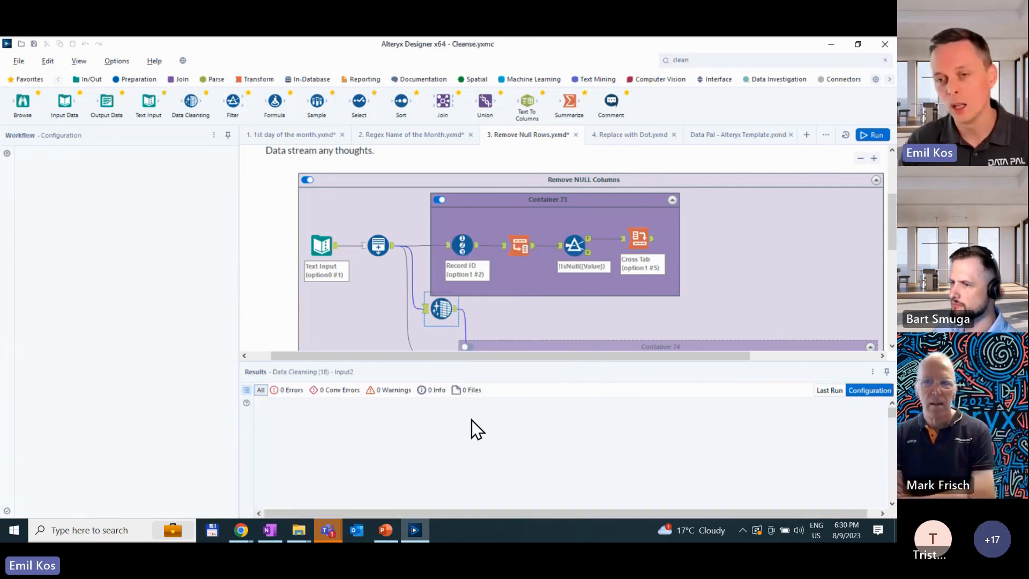
scroll(548, 310, "down", 5)
scroll(550, 309, "down", 5)
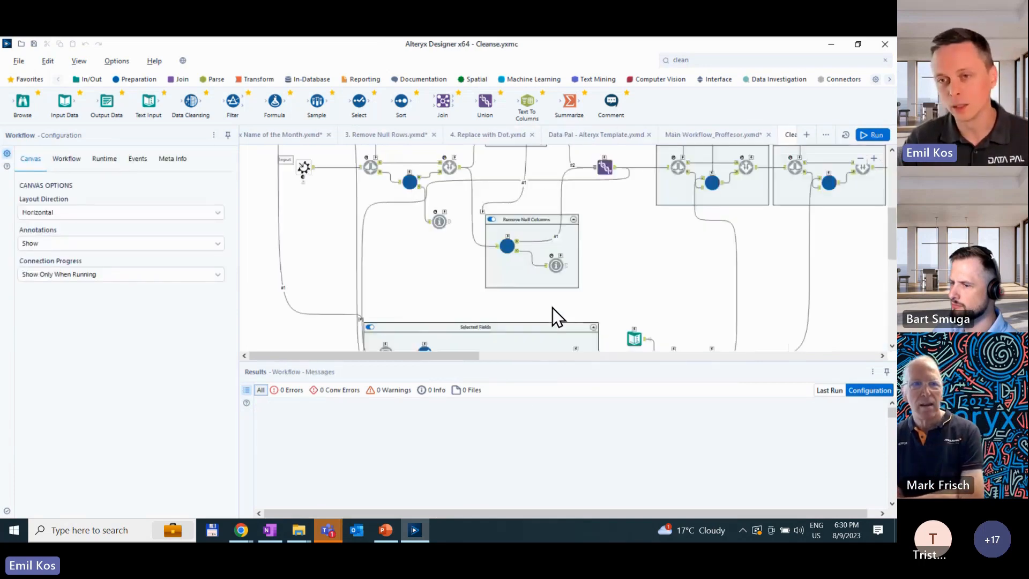
scroll(552, 308, "down", 4)
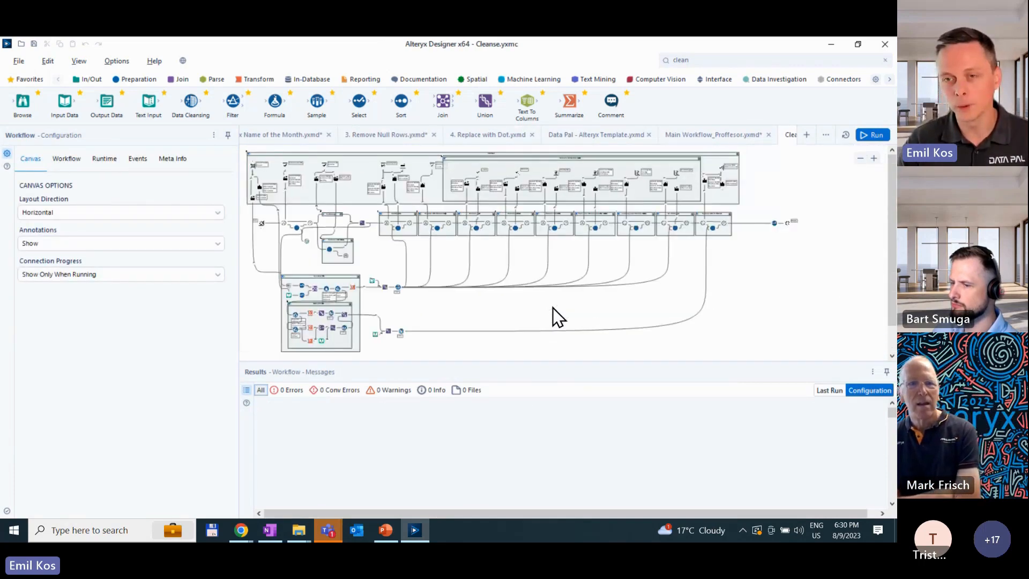
scroll(553, 308, "down", 1)
scroll(621, 245, "up", 5)
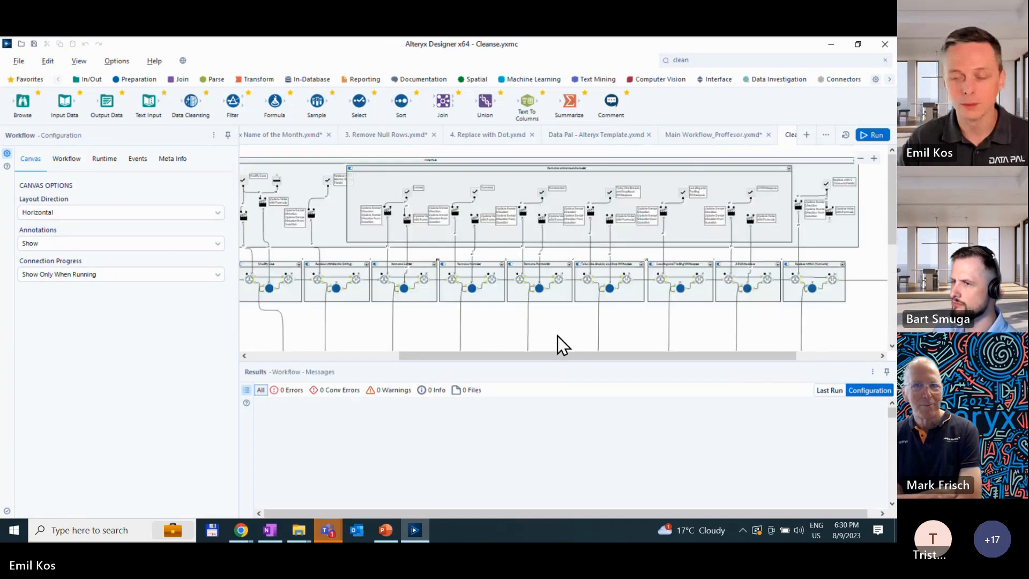
left_click_drag(555, 355, 441, 353)
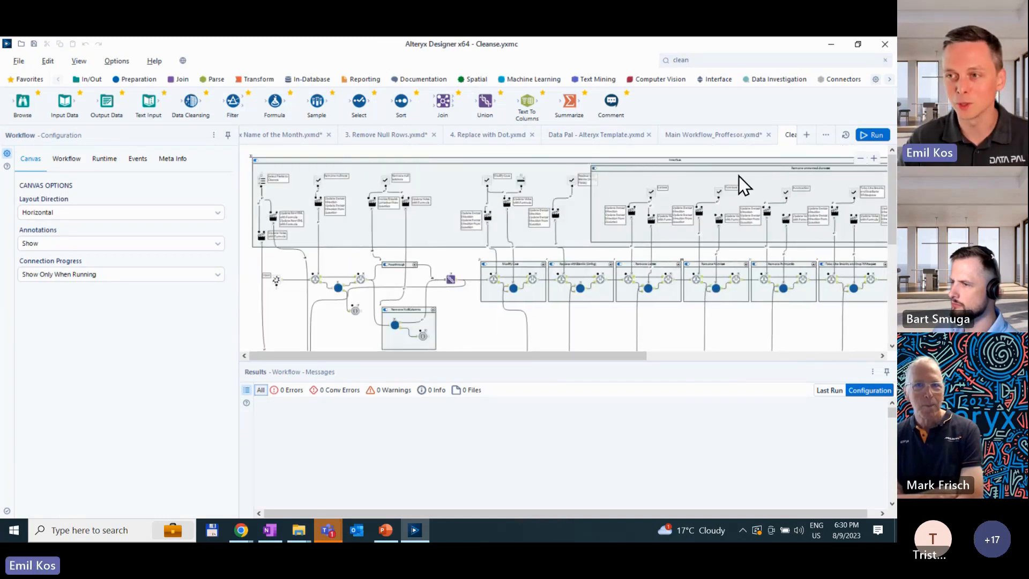
- Return to the 3. Remove Null Rows workflow and delete the Data Cleansing tool, reconnecting the flow around it
left_click(395, 131)
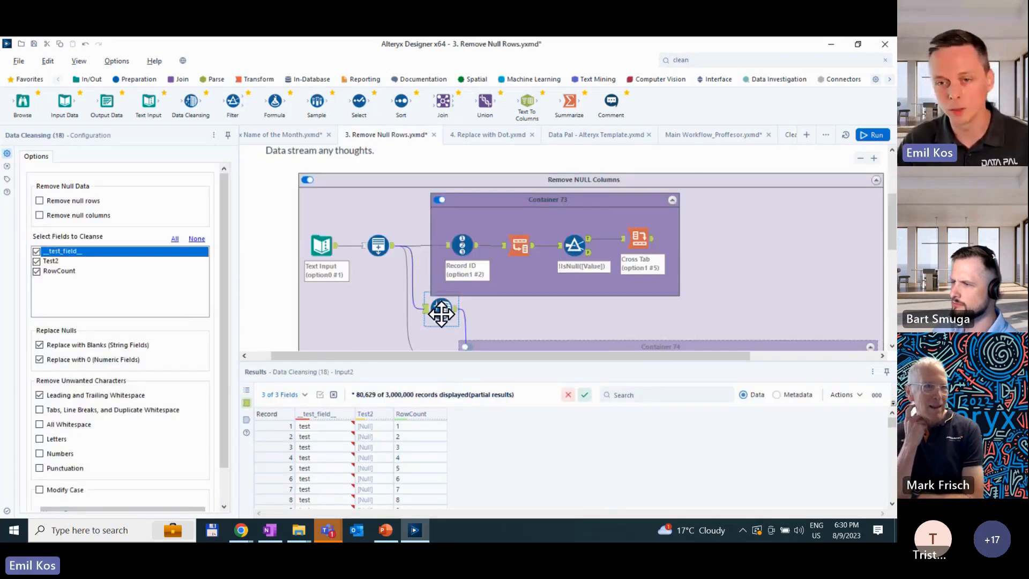
right_click(442, 315)
left_click(505, 287)
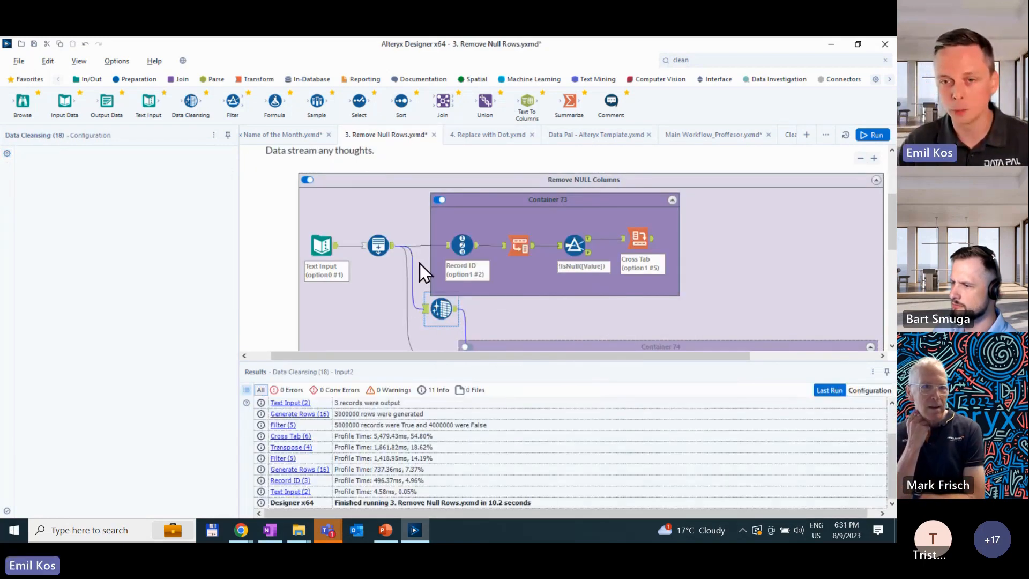
- Examine the settings and data of the Record ID, Transpose, Filter and Cross Tab tools in Container 73
left_click(464, 248)
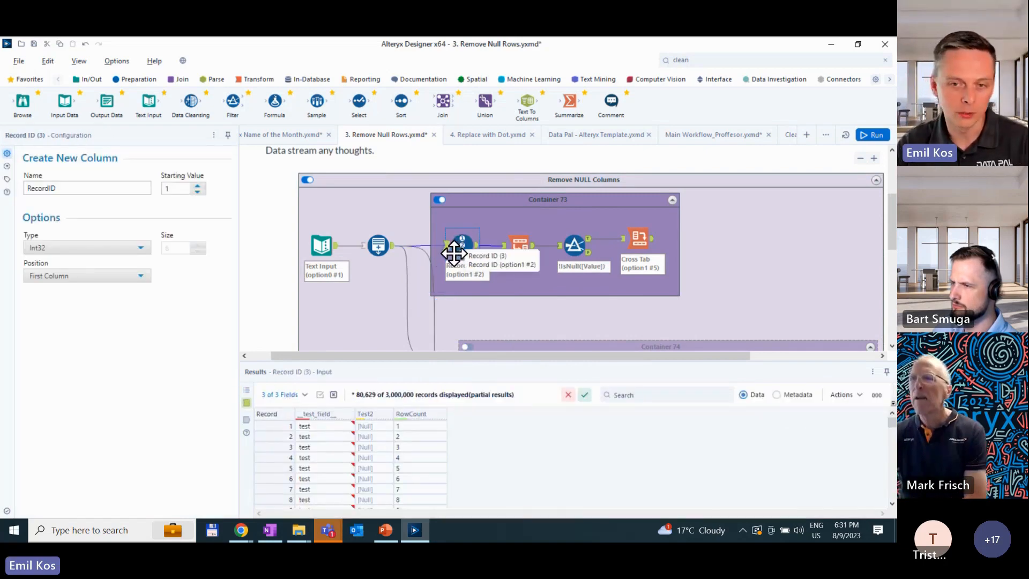
left_click(520, 243)
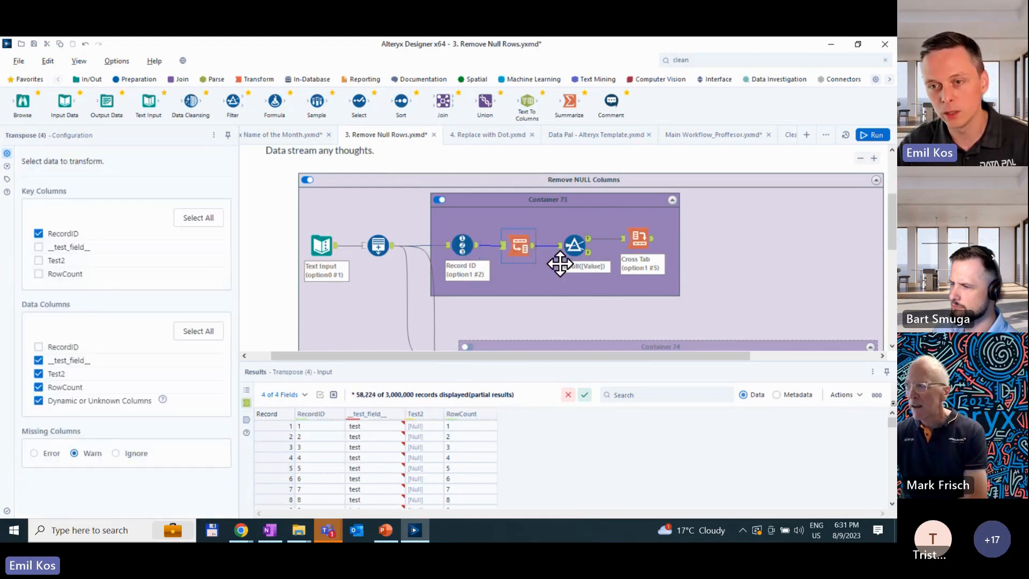
left_click(576, 244)
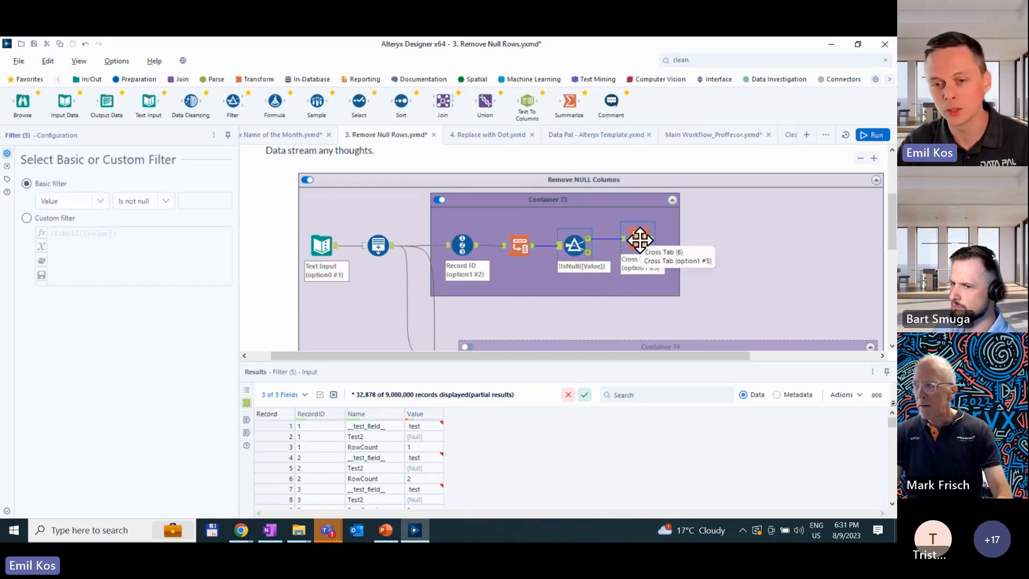
left_click(640, 239)
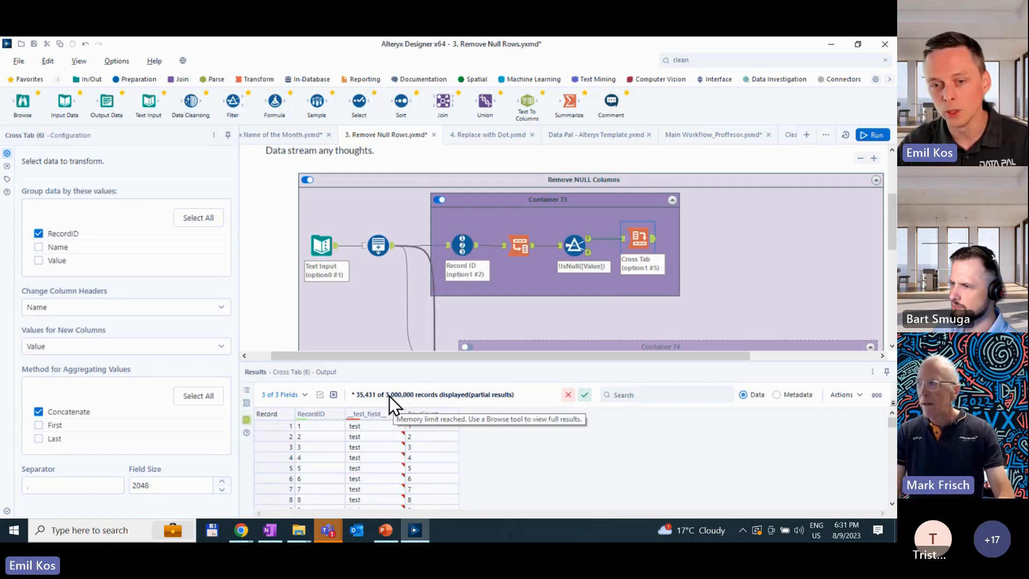
- Compare the output fields and records of the Record ID tool with those of the Cross Tab in Container 73
left_click(481, 247)
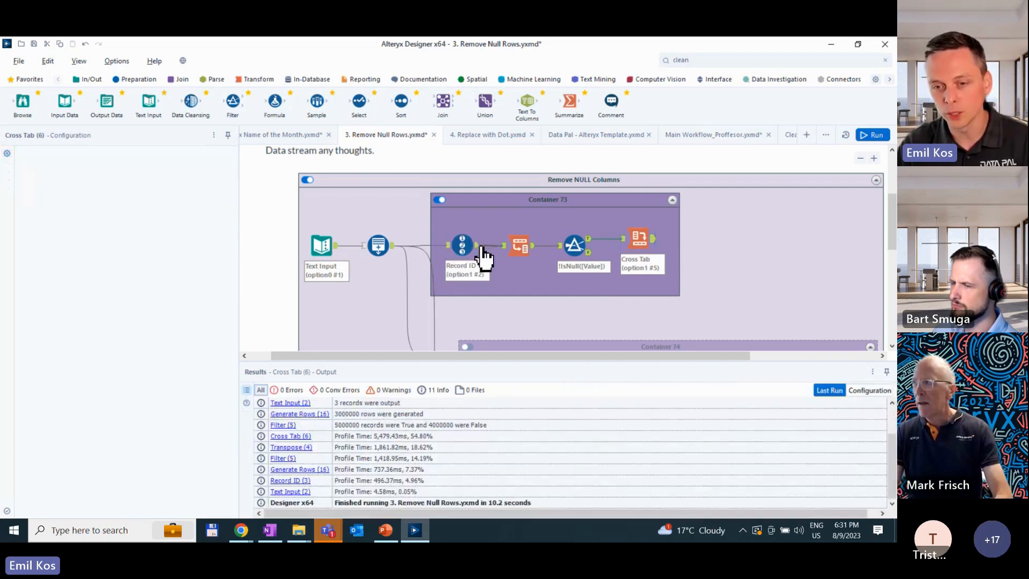
left_click(483, 248)
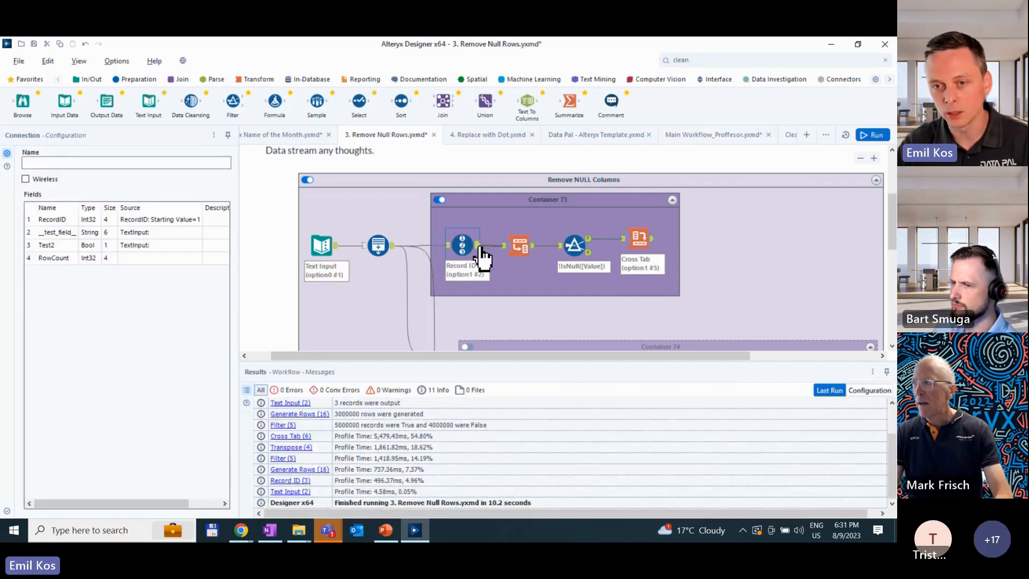
left_click(391, 249)
left_click(654, 238)
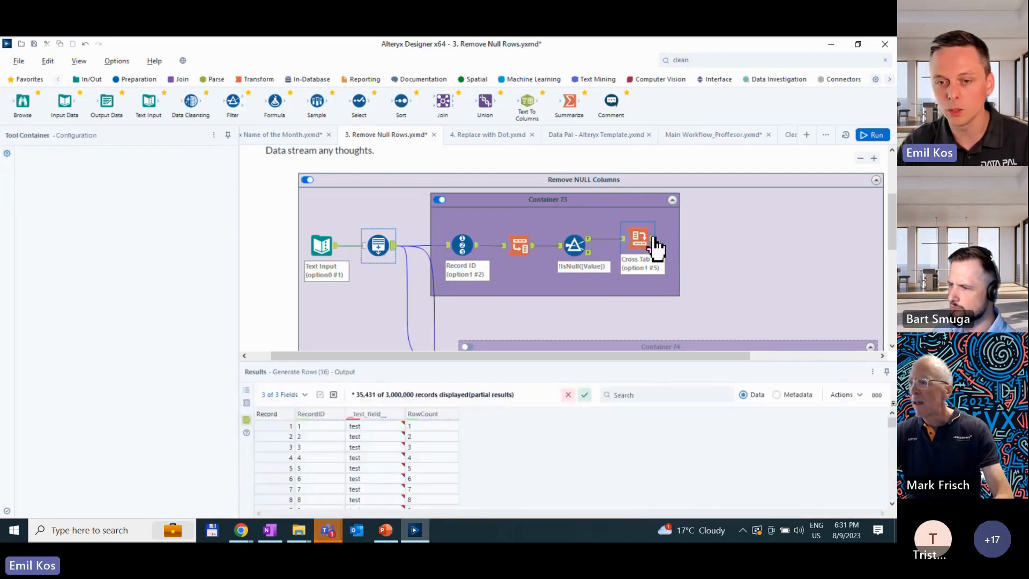
left_click(654, 238)
left_click(476, 248)
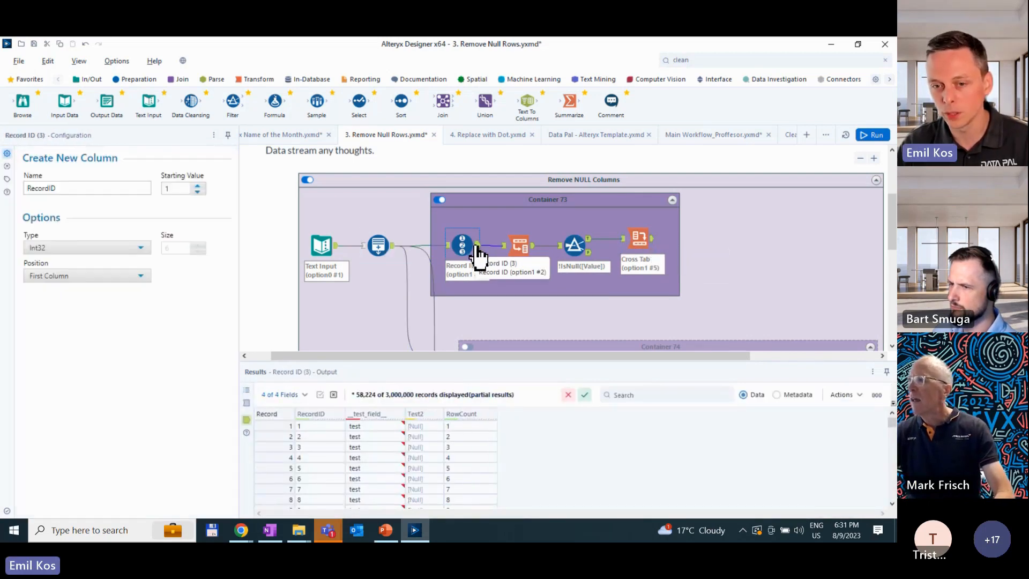
left_click(642, 242)
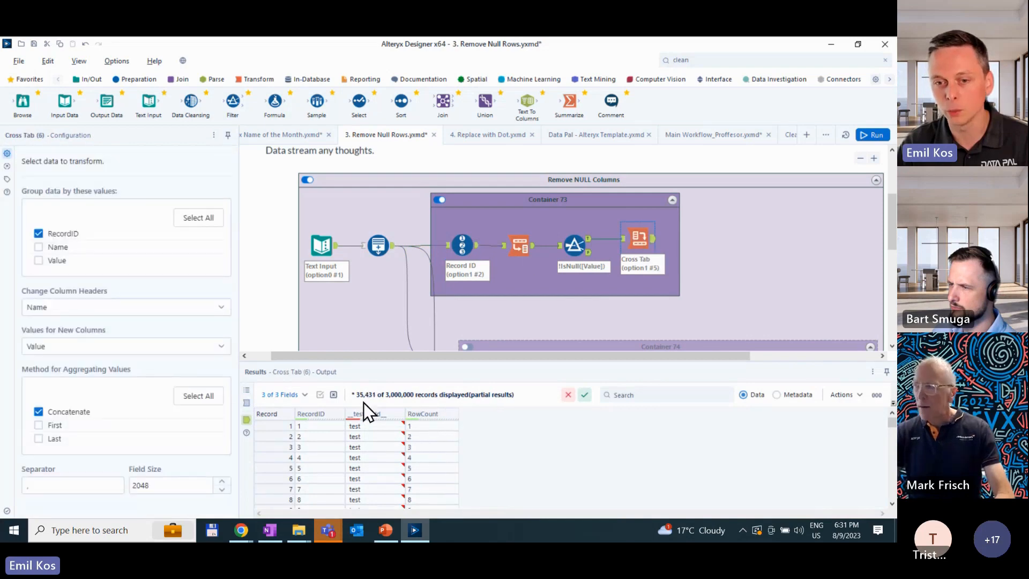
left_click(462, 244)
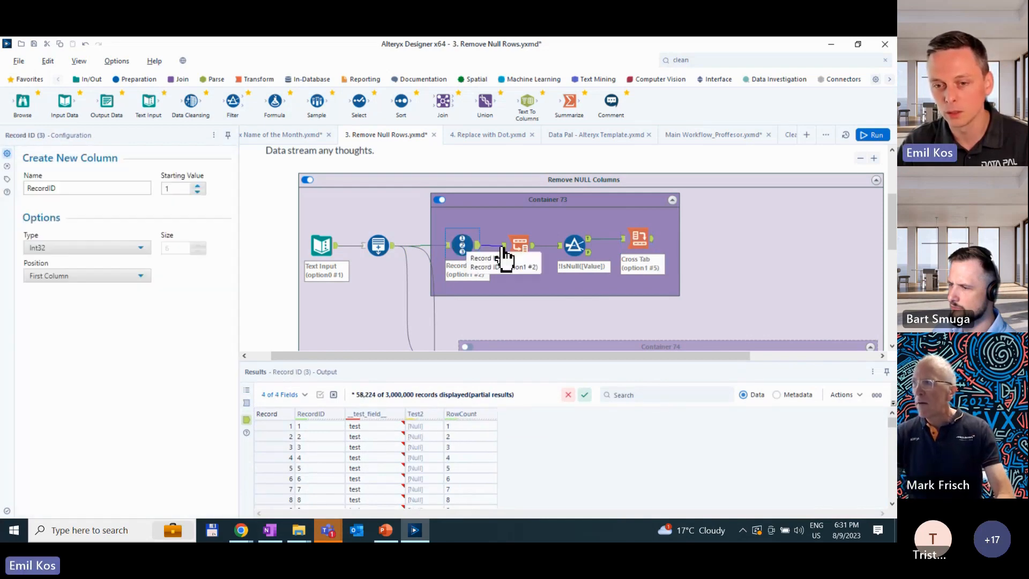
left_click(647, 242)
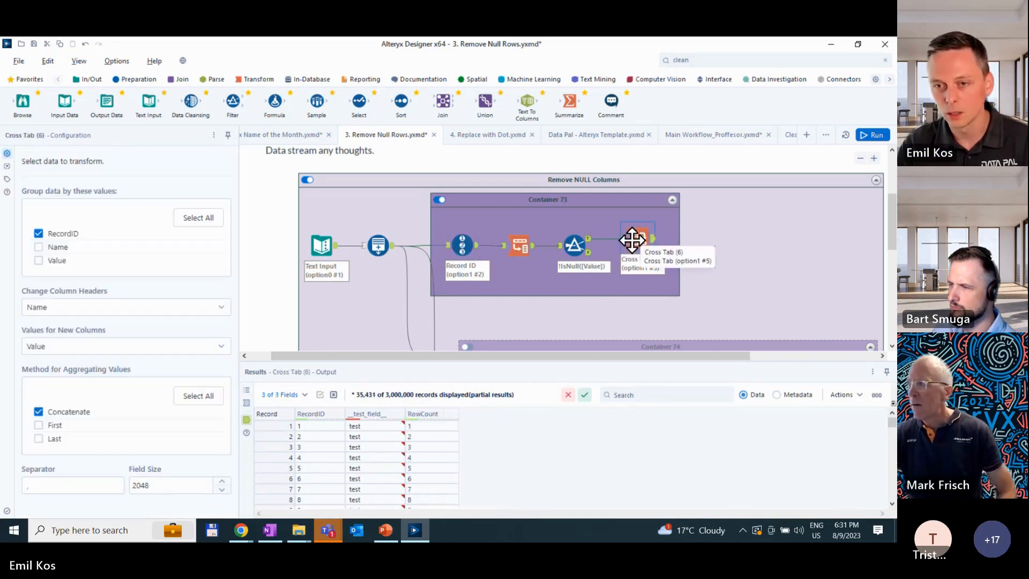
left_click(465, 245)
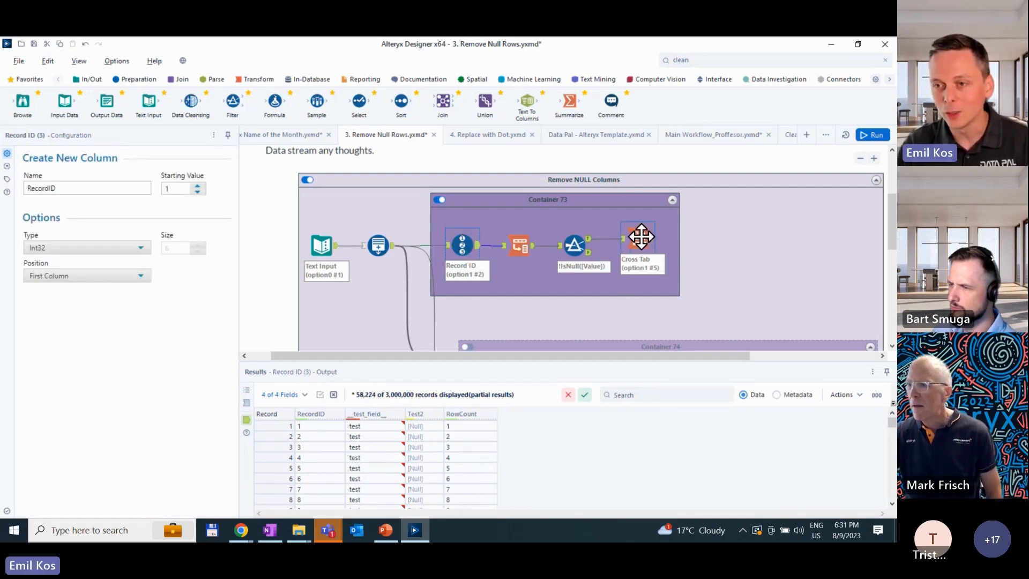
- Review the workflow's run messages, checking the total runtime and the profile times of the Cross Tab and Transpose tools
left_click(687, 296)
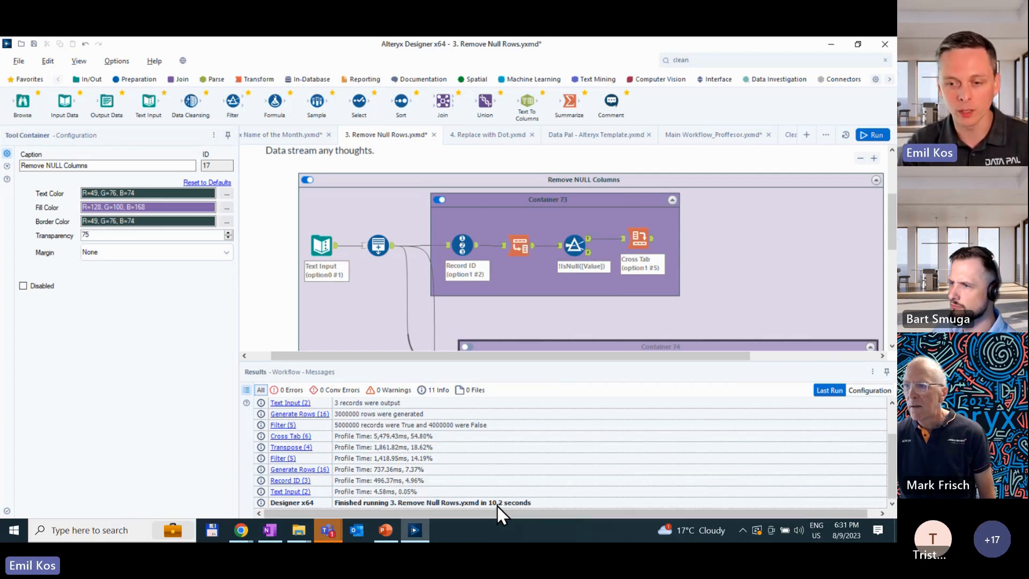
left_click(396, 439)
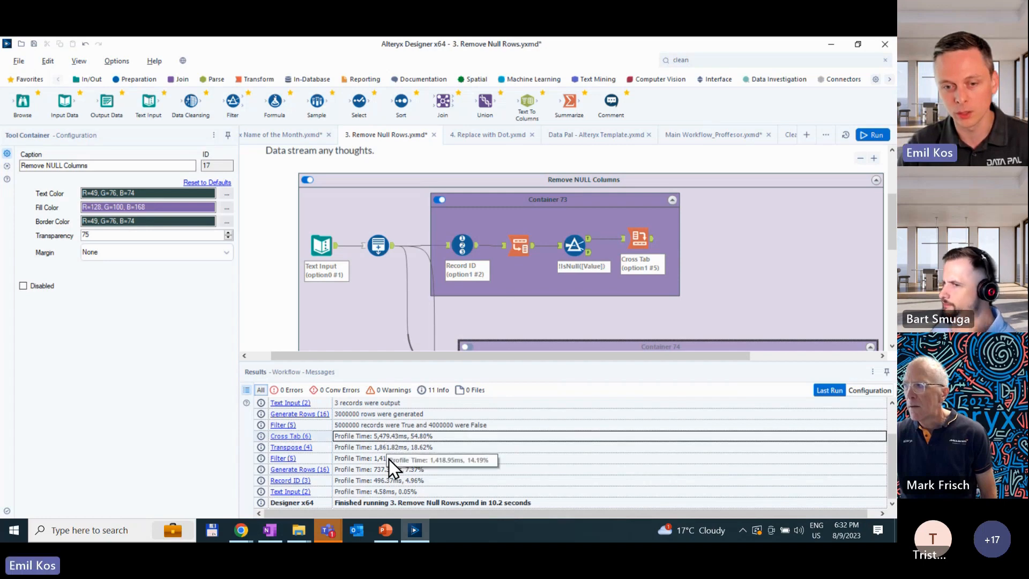
left_click(391, 451)
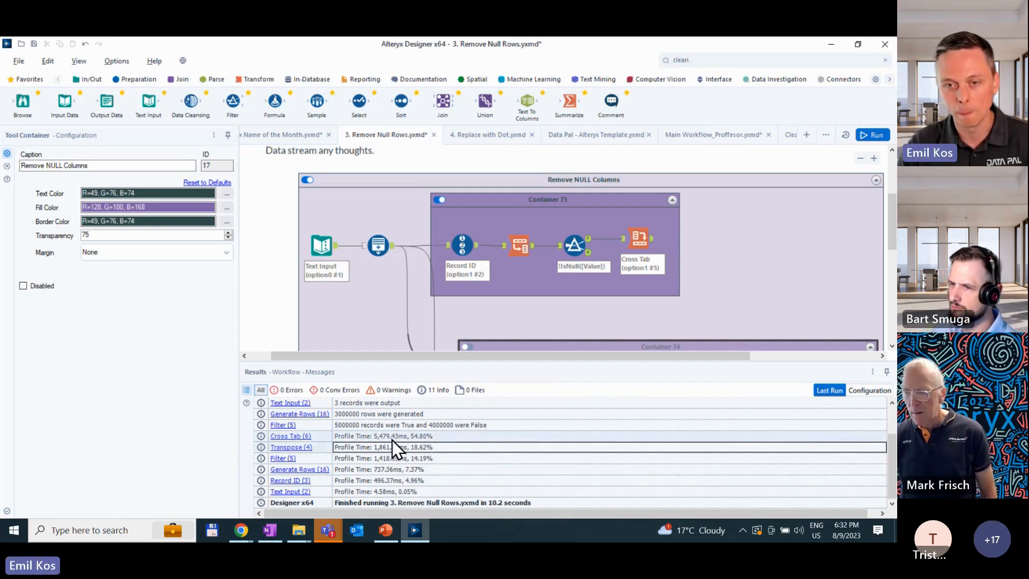
- Disable Container 73, enable Container 74, and rerun the workflow
left_click(439, 217)
scroll(470, 268, "down", 2)
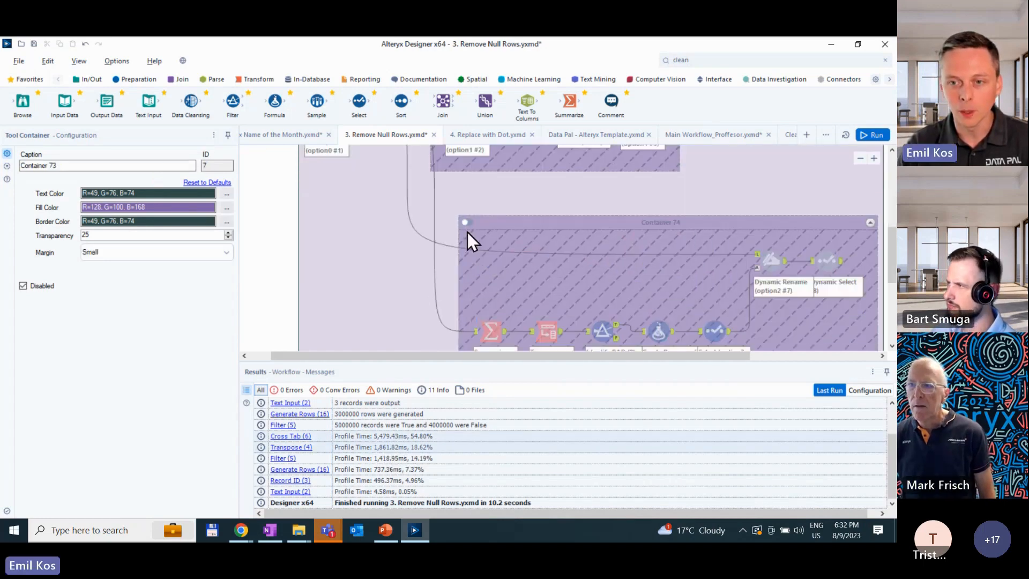
left_click(466, 222)
scroll(596, 316, "down", 1)
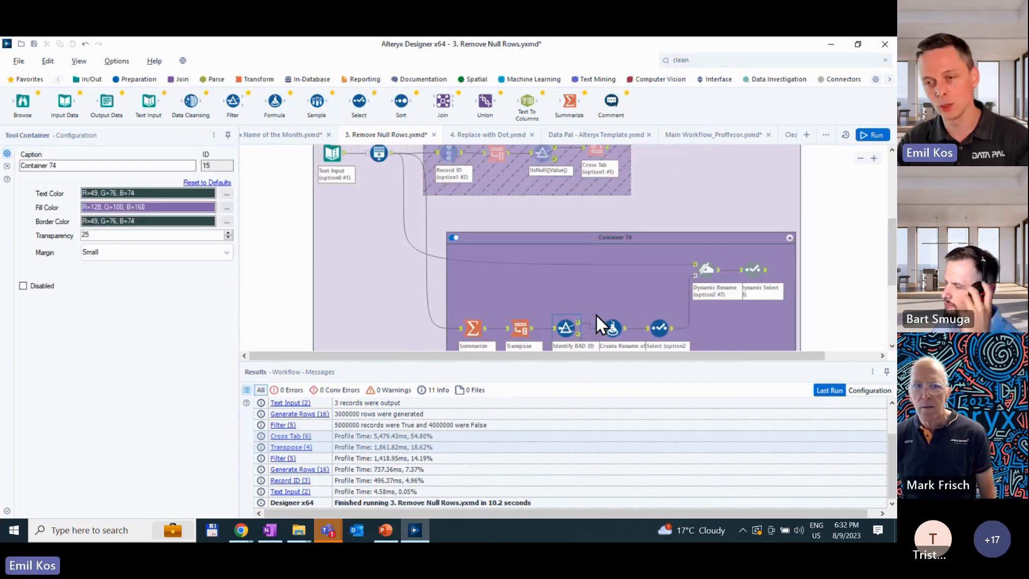
key("ctrl+r")
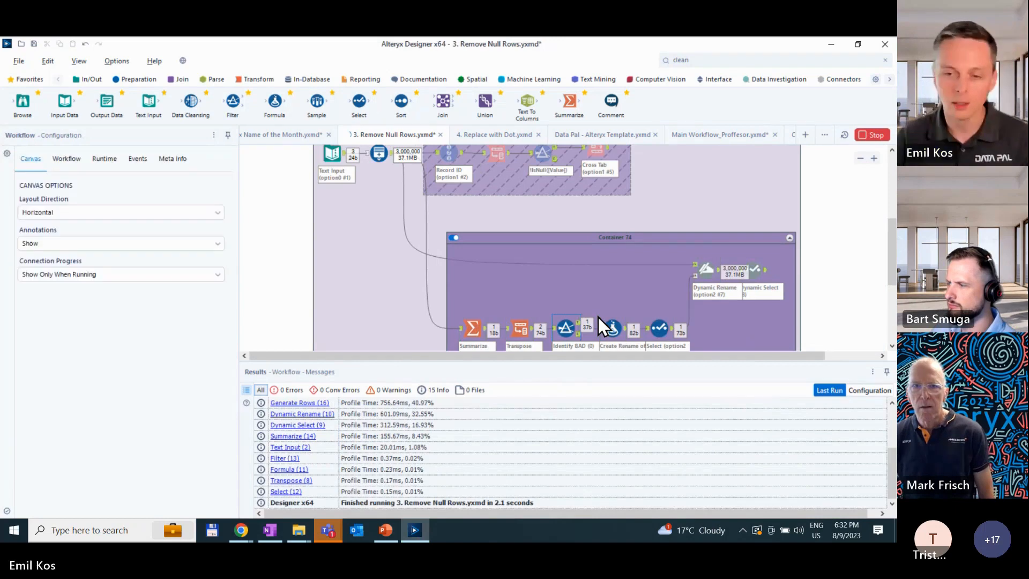
- Examine the settings and output of the Summarize, Transpose, Filter, Formula and Select tools in Container 74
scroll(478, 278, "down", 1)
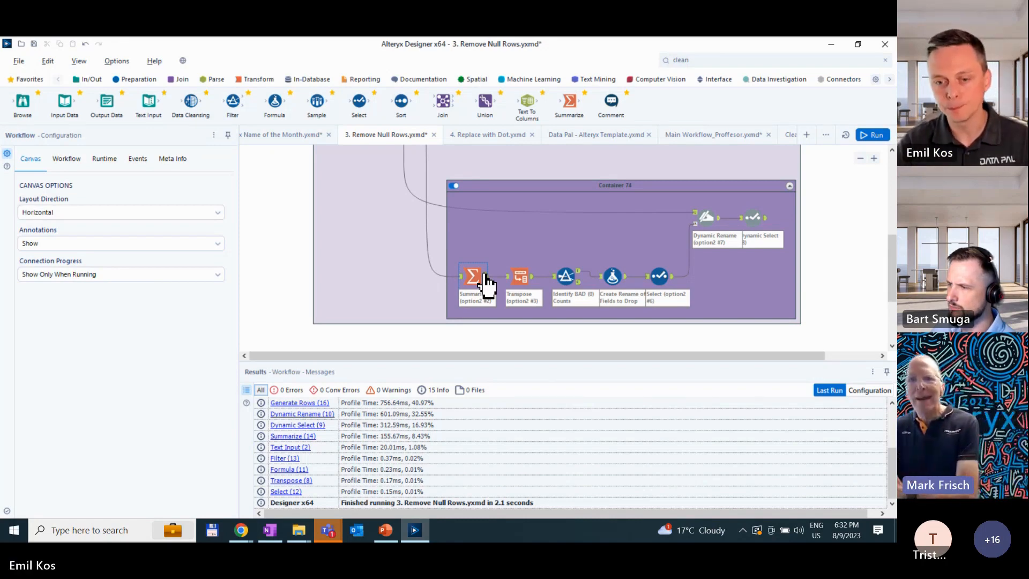
left_click(486, 283)
left_click(528, 274)
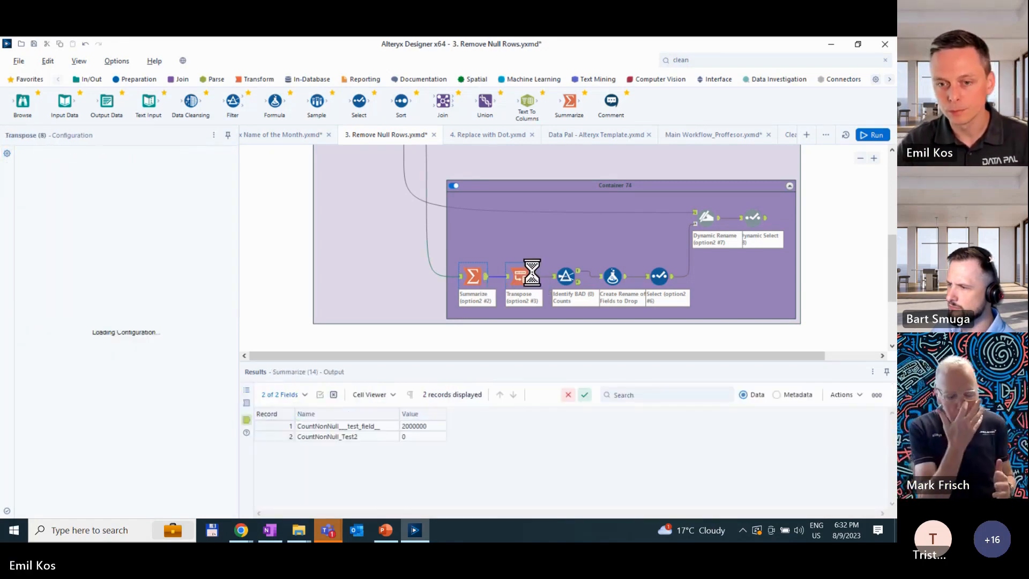
left_click(566, 273)
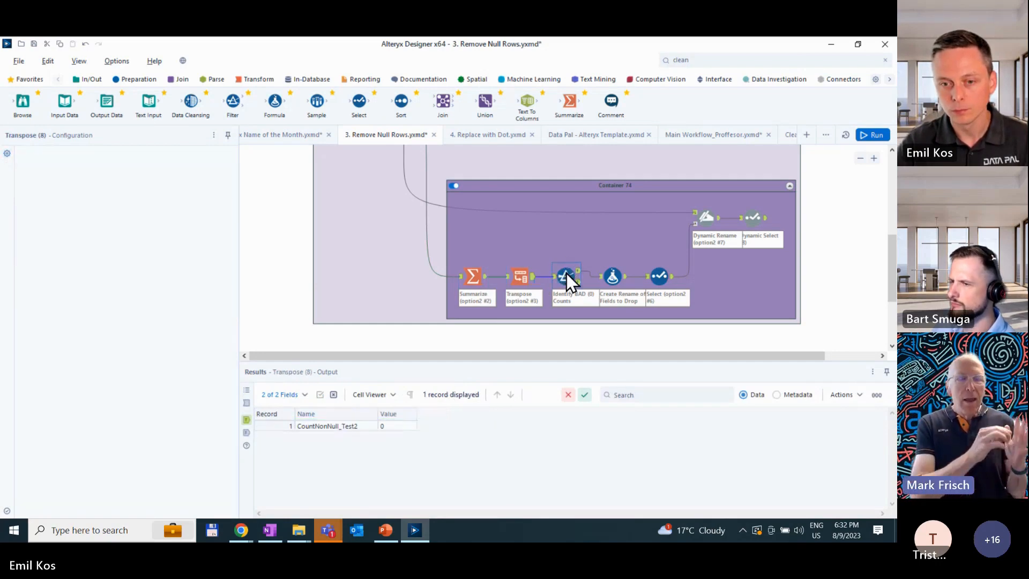
left_click(612, 271)
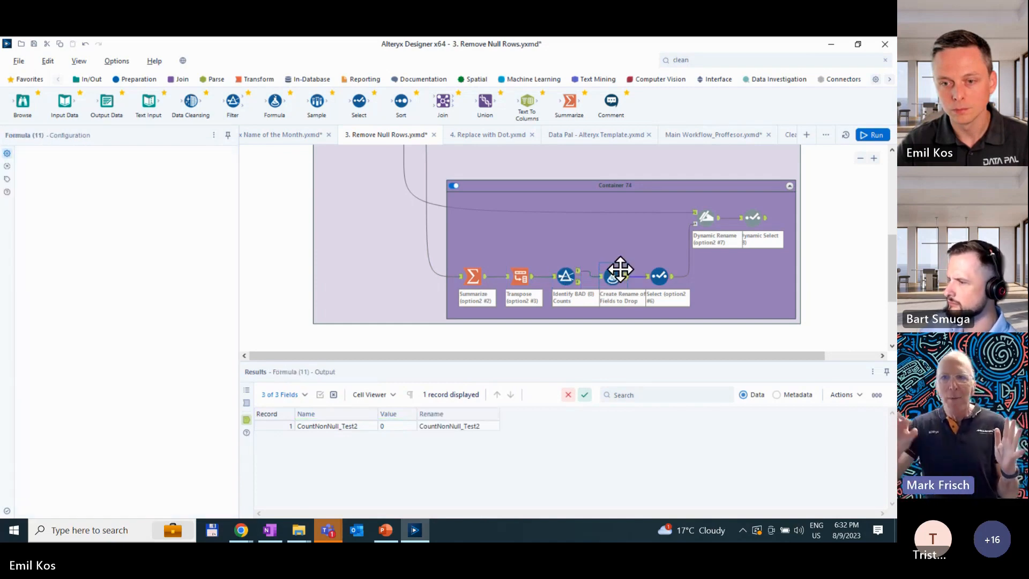
left_click(658, 272)
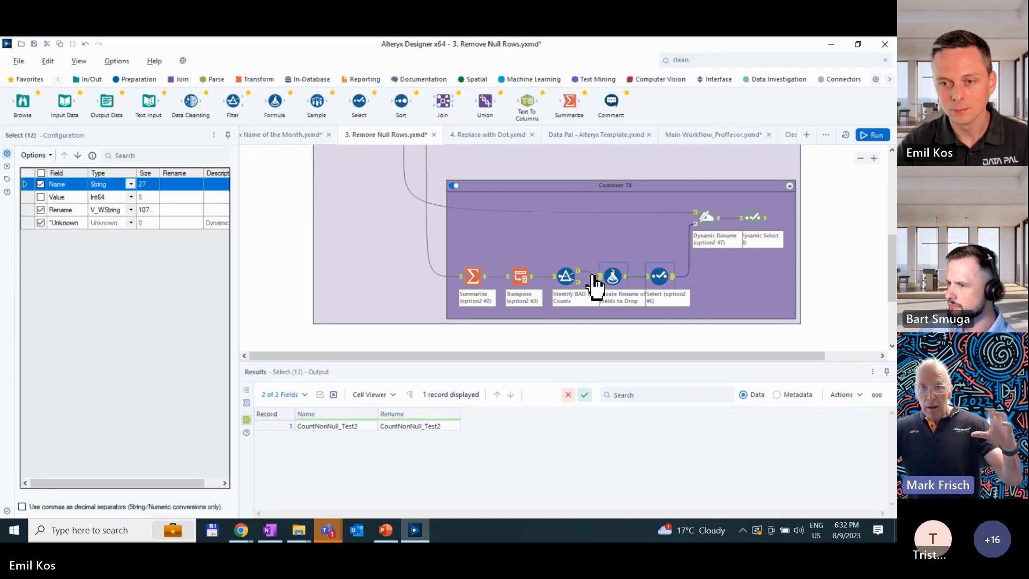
- Trace the non-null counts through Container 74 from the Summarize tool to Dynamic Rename and Dynamic Select, checking each tool's configuration and results
left_click(472, 277)
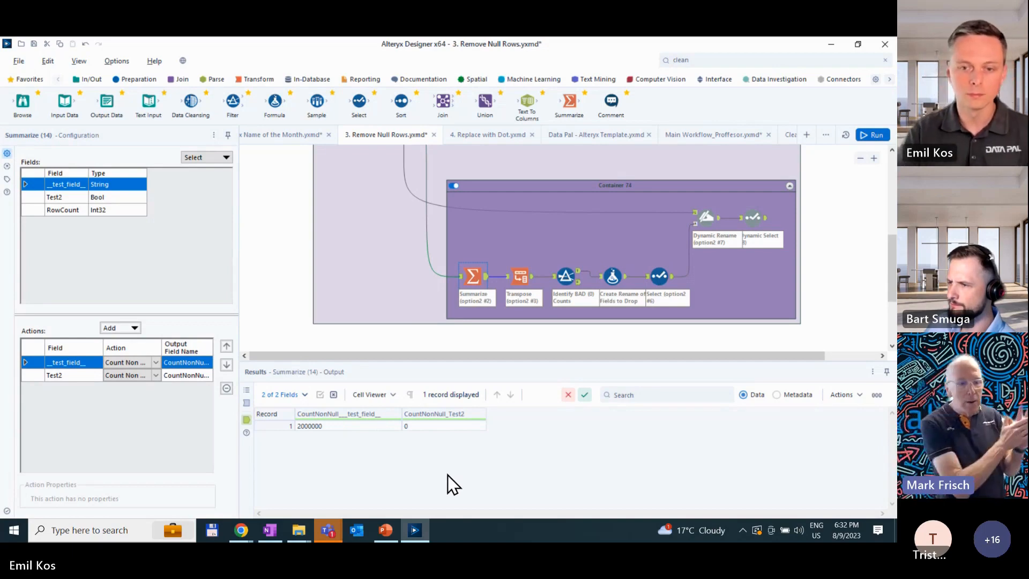
left_click(433, 426)
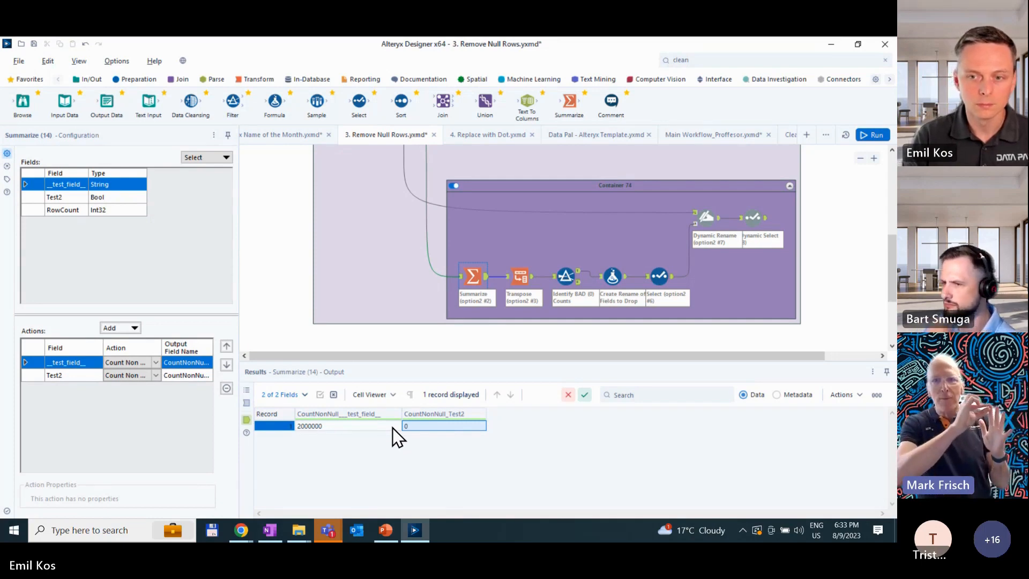
left_click(536, 278)
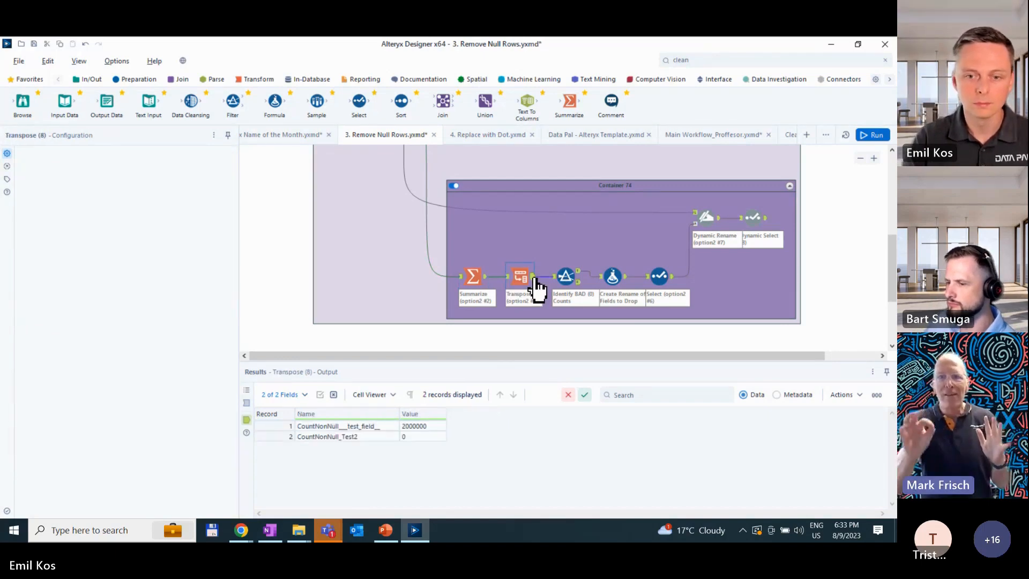
left_click(582, 278)
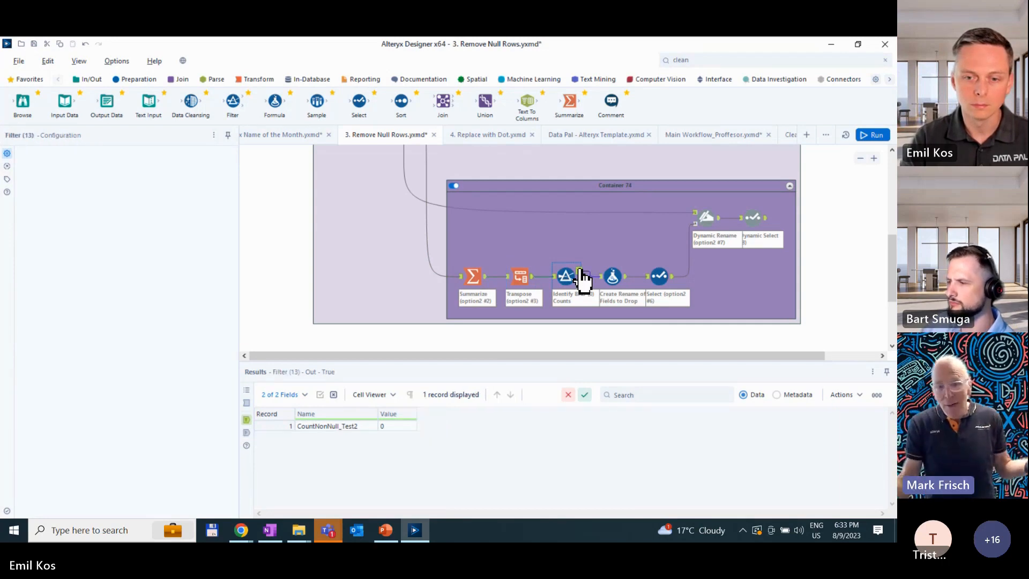
left_click(618, 277)
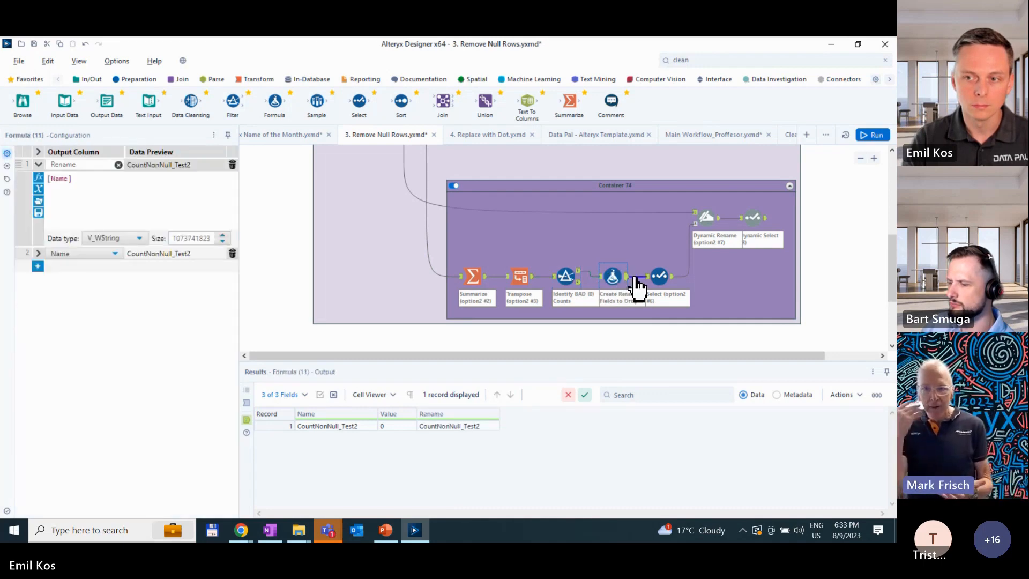
left_click(659, 275)
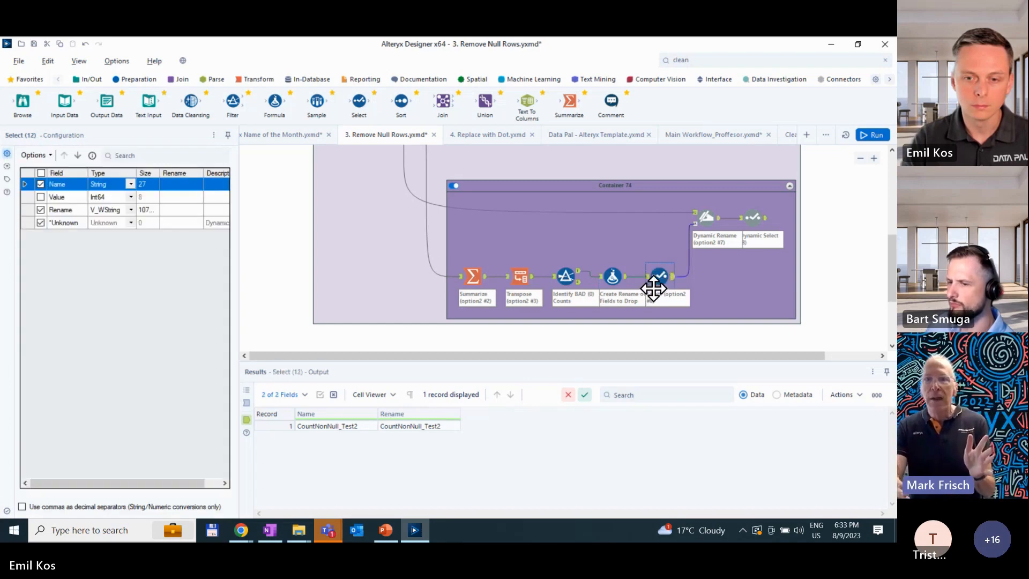
left_click(707, 217)
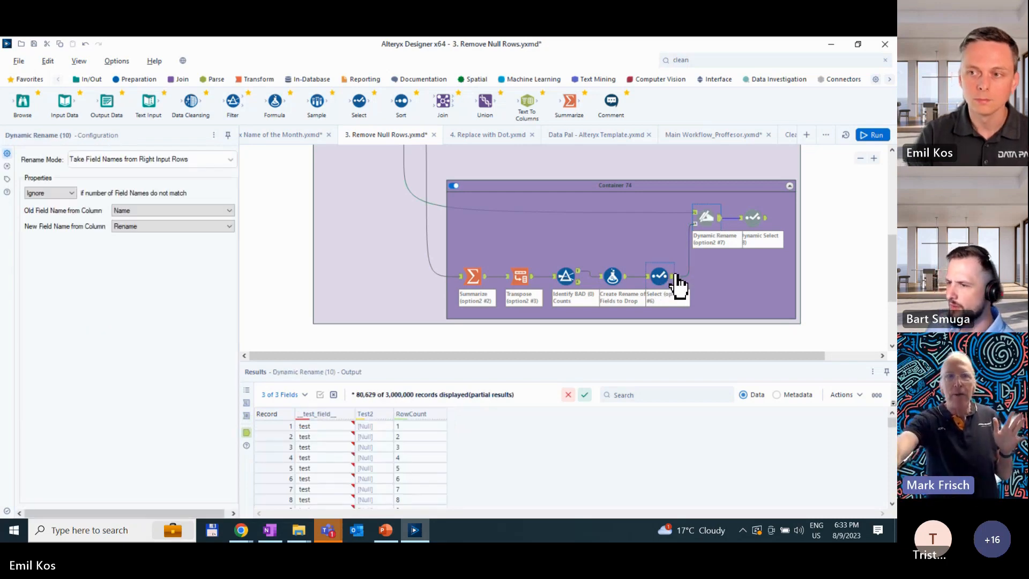
left_click(765, 227)
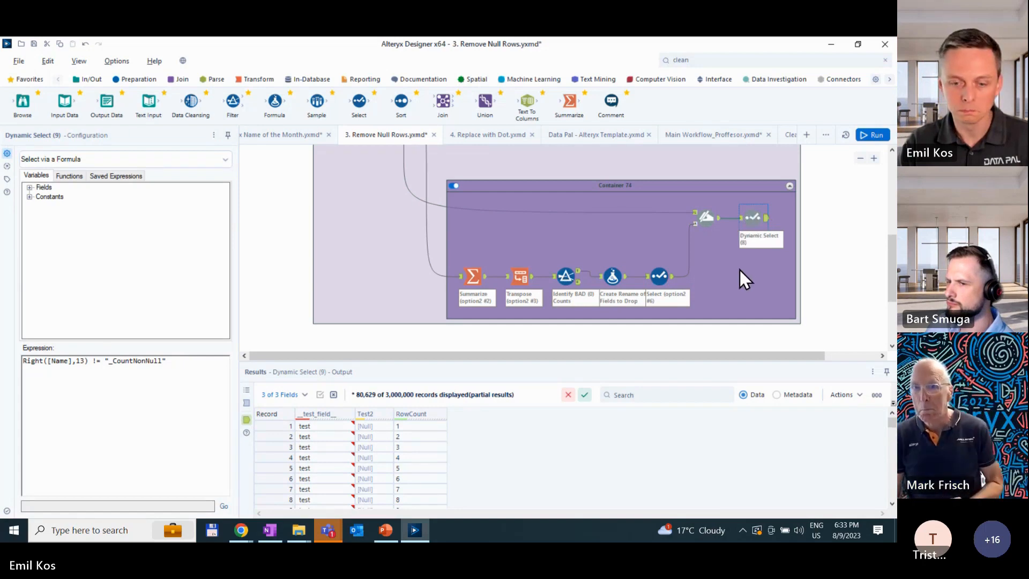
scroll(740, 269, "up", 1)
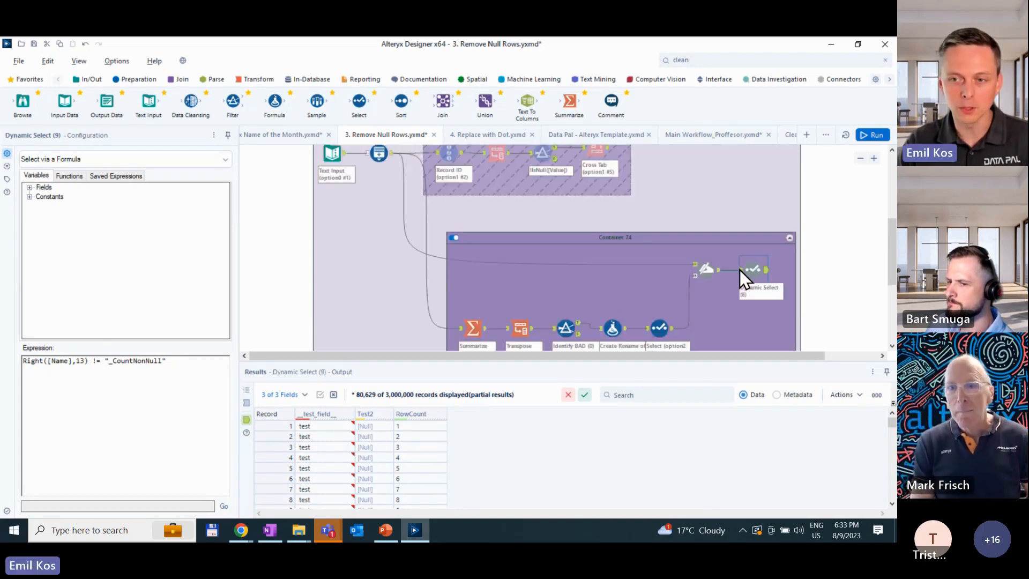
scroll(740, 269, "up", 1)
scroll(470, 292, "down", 2)
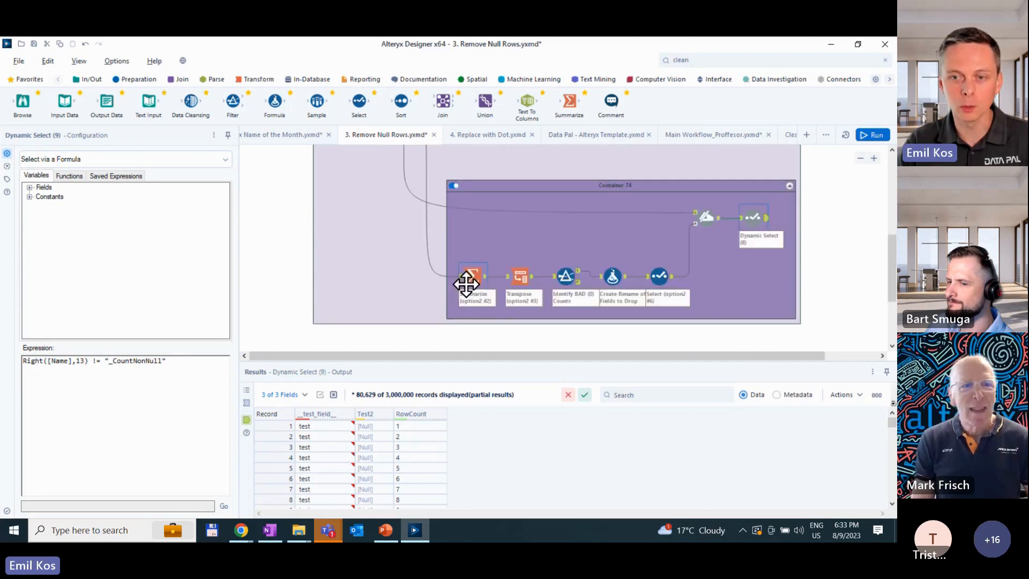
scroll(471, 293, "up", 1)
scroll(462, 256, "down", 1)
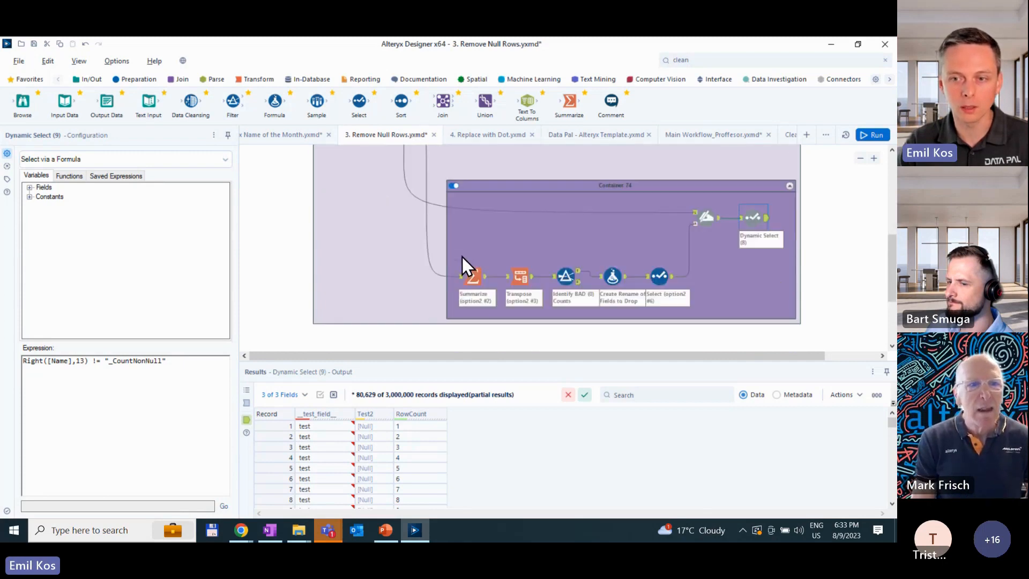
scroll(462, 257, "up", 2)
scroll(462, 256, "down", 2)
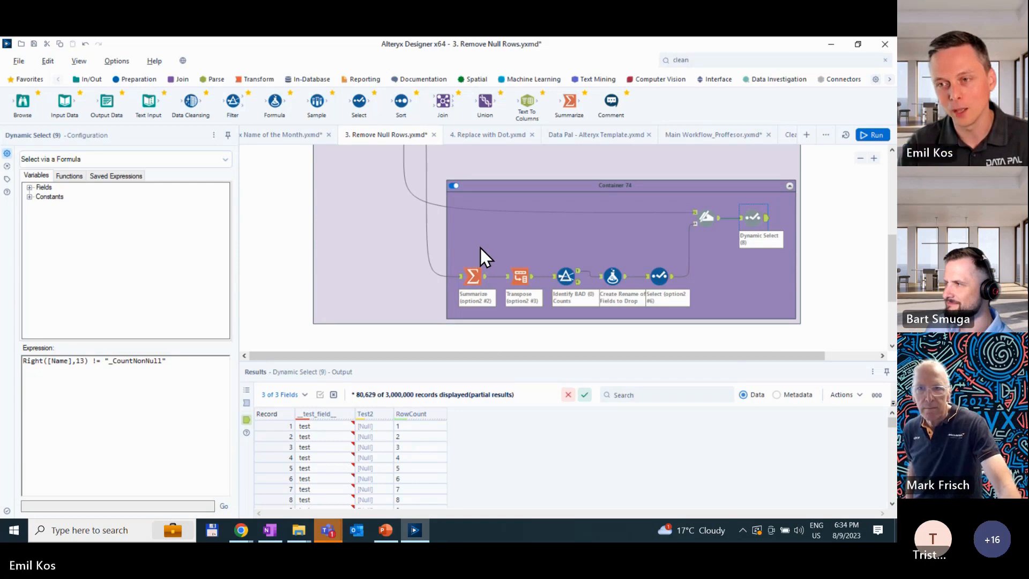
- Check the configuration and output records of the Generate Rows tool feeding both containers
scroll(480, 246, "up", 1)
scroll(468, 246, "up", 1)
left_click(381, 203)
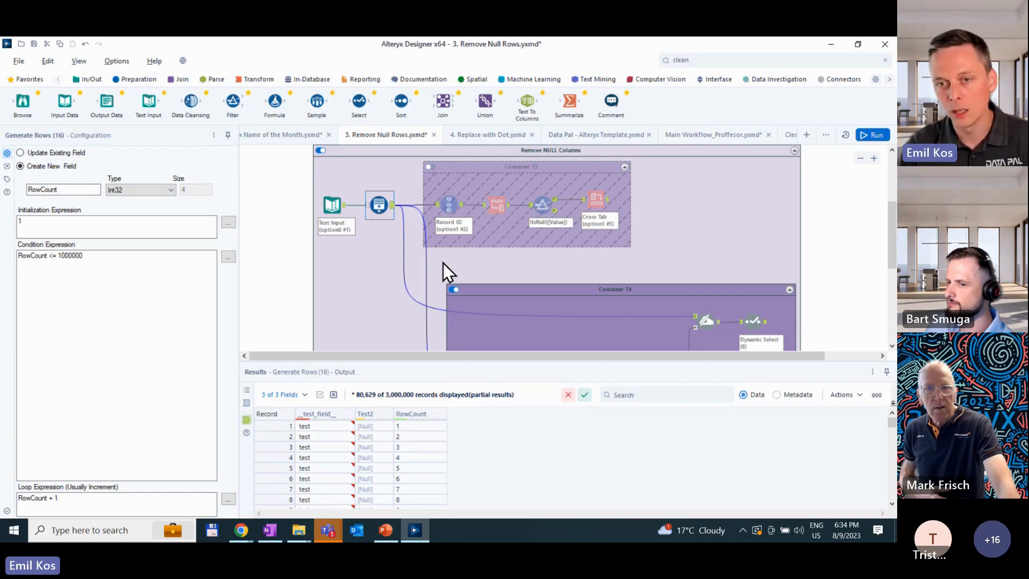
- Enable Container 73, disable Container 74, and rerun the workflow to profile the Cross Tab approach
left_click(437, 166)
left_click(430, 167)
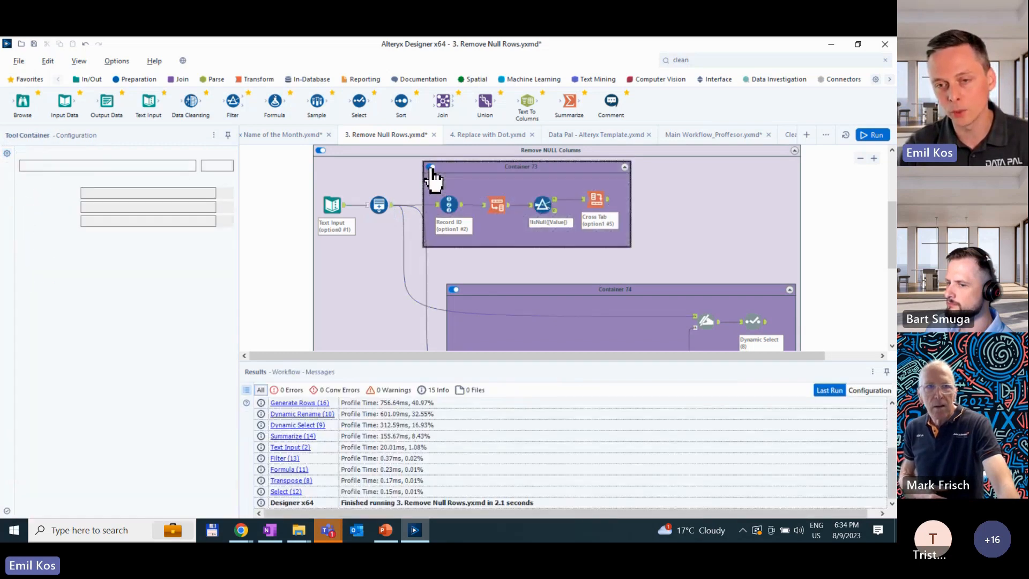
left_click(453, 290)
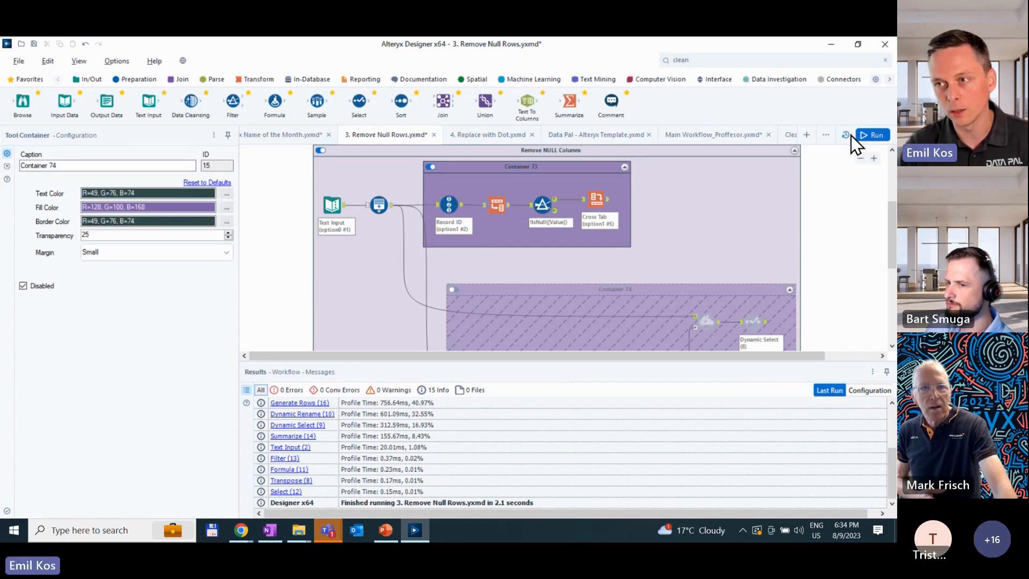
left_click(864, 132)
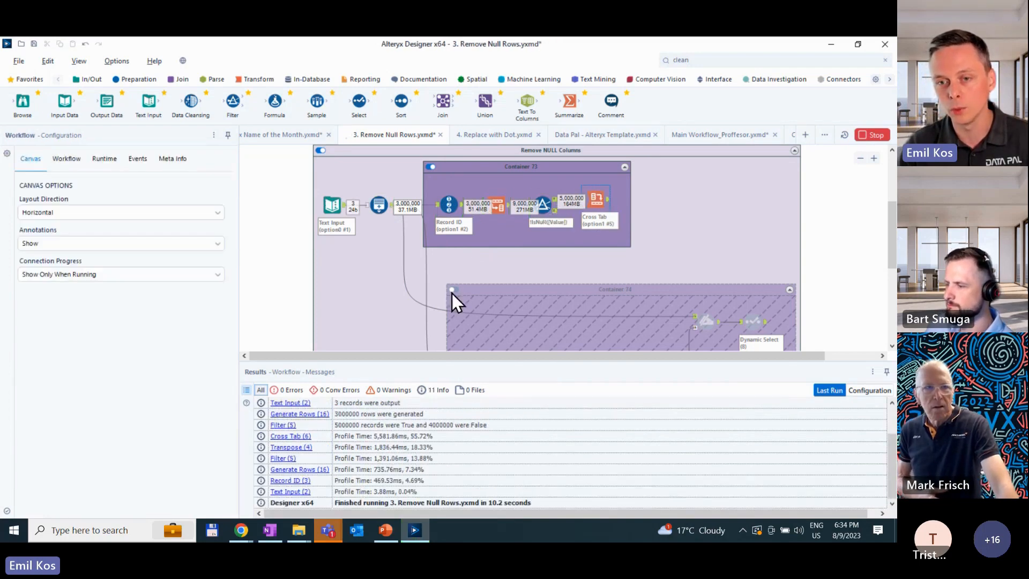
- Switch back to the Dynamic Rename approach by disabling Container 73 and enabling Container 74, and rerun the workflow
left_click(434, 171)
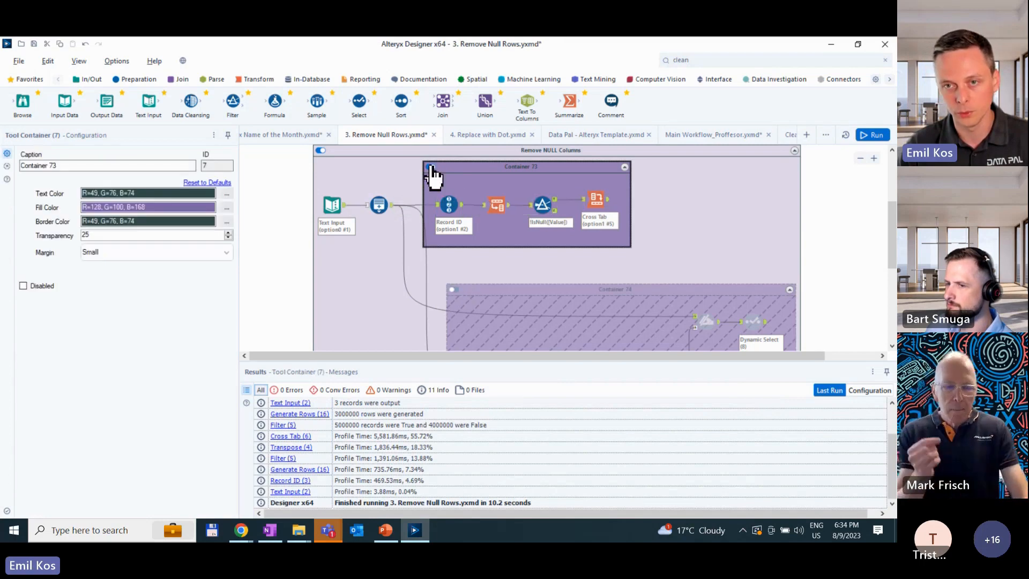
left_click(429, 167)
left_click(453, 290)
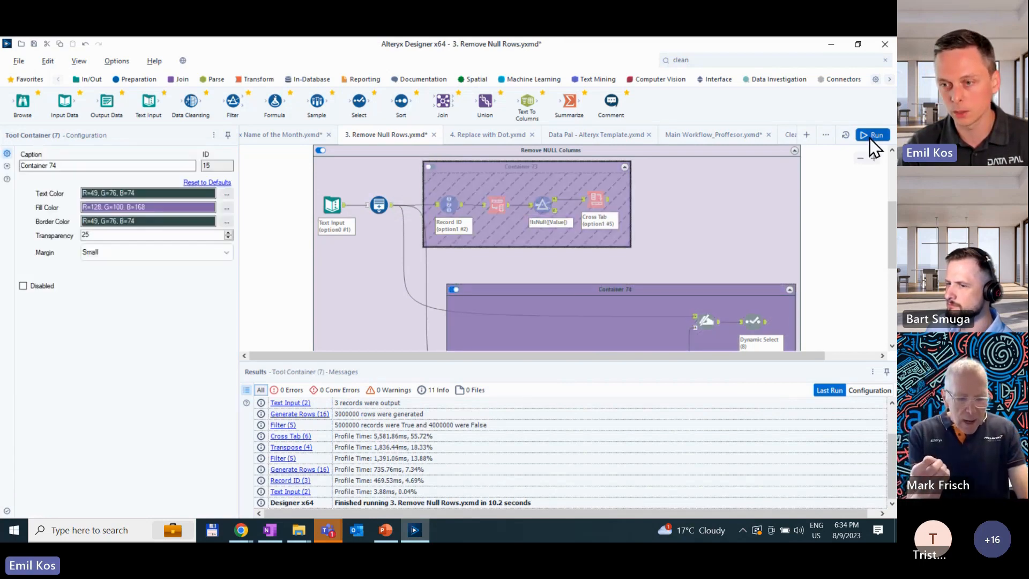
left_click(870, 136)
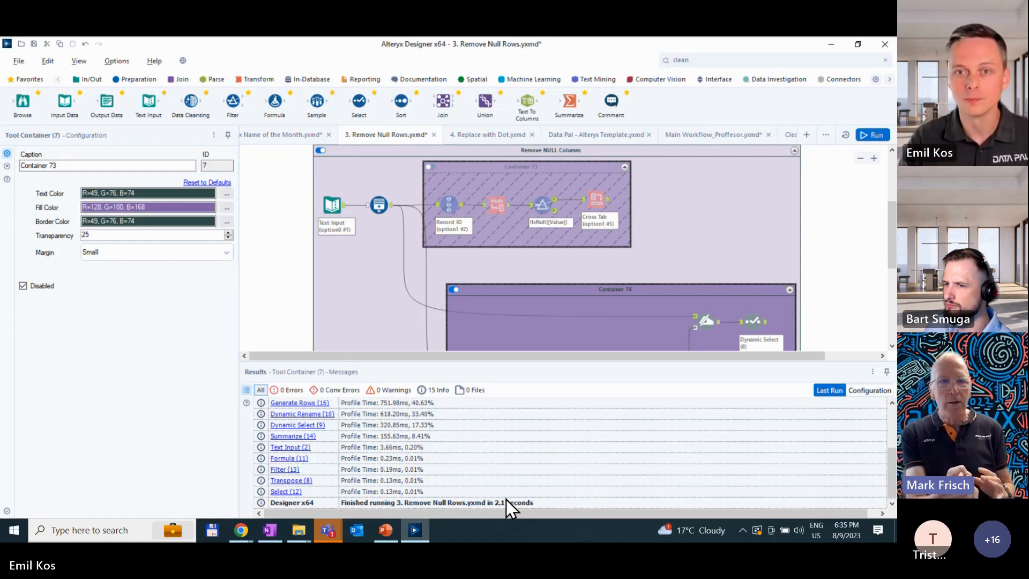
- Add a Select tool between Containers 73 and 74 and connect it to the Generate Rows output
left_click_drag(358, 102, 502, 263)
left_click_drag(392, 205, 501, 264)
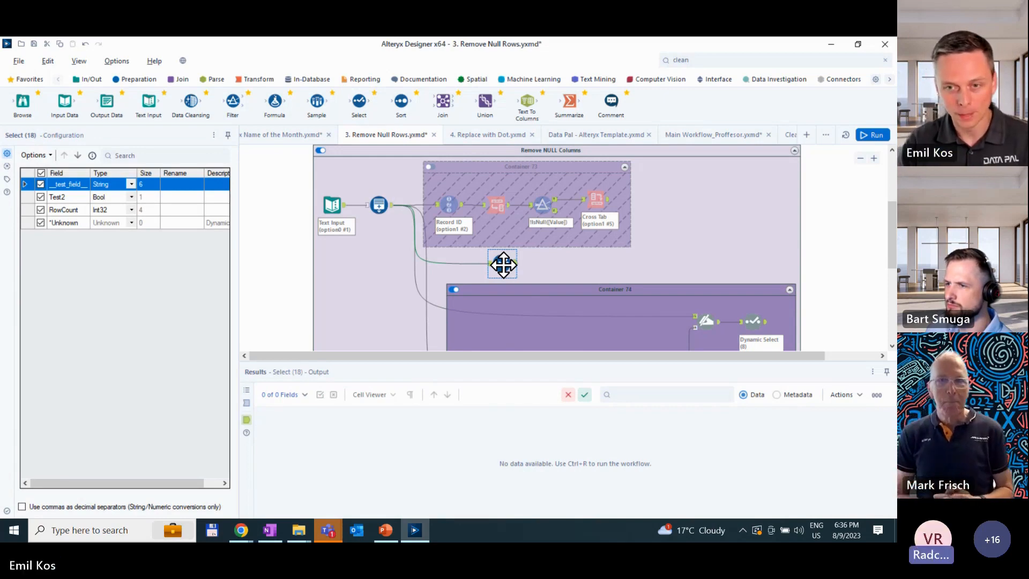
- Inspect the Summarize tool's available actions for __test_field__ in Container 74, keeping Count Non Null
scroll(502, 265, "down", 2)
left_click(478, 277)
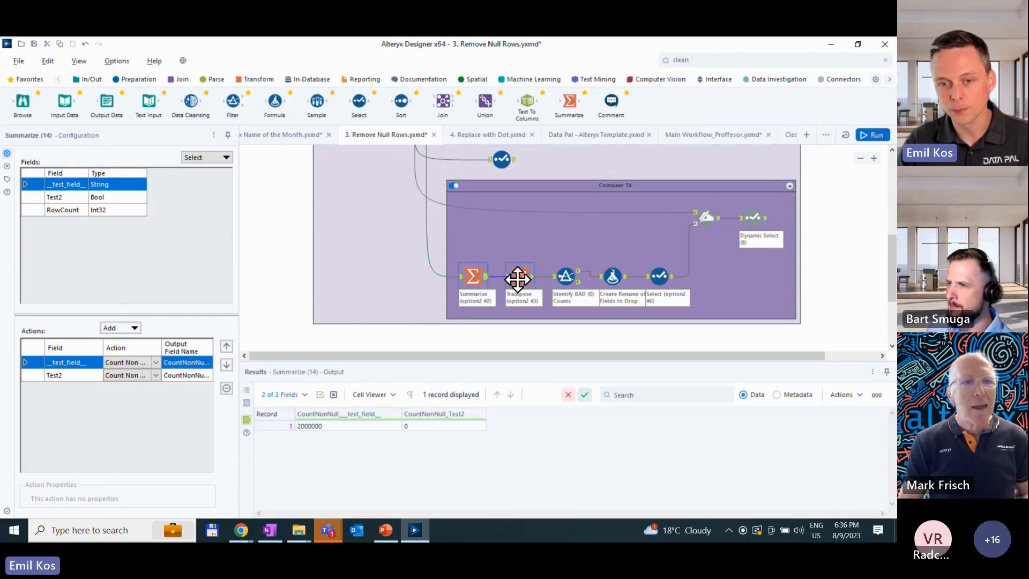
left_click(143, 364)
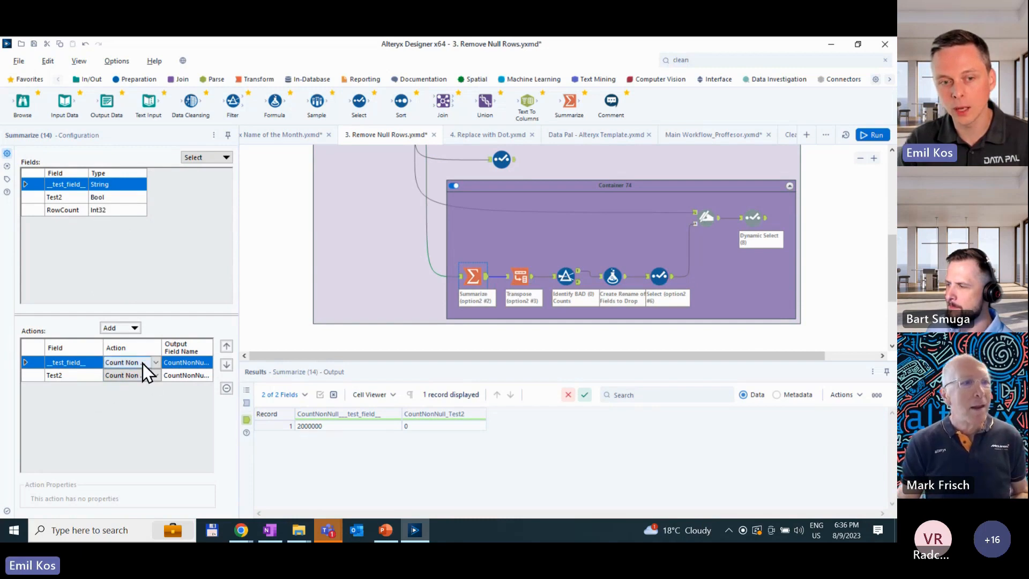
left_click(144, 362)
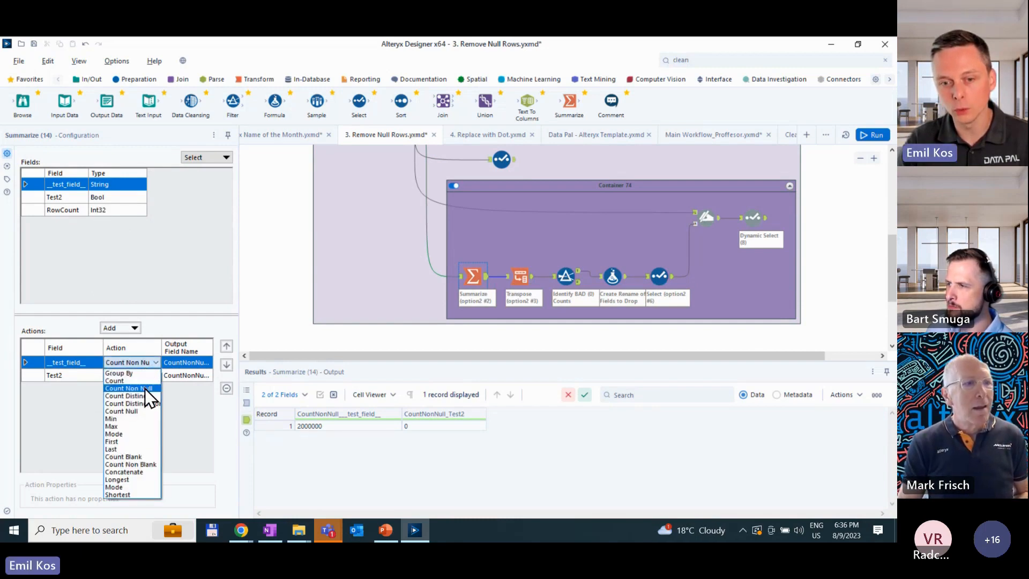
left_click(180, 362)
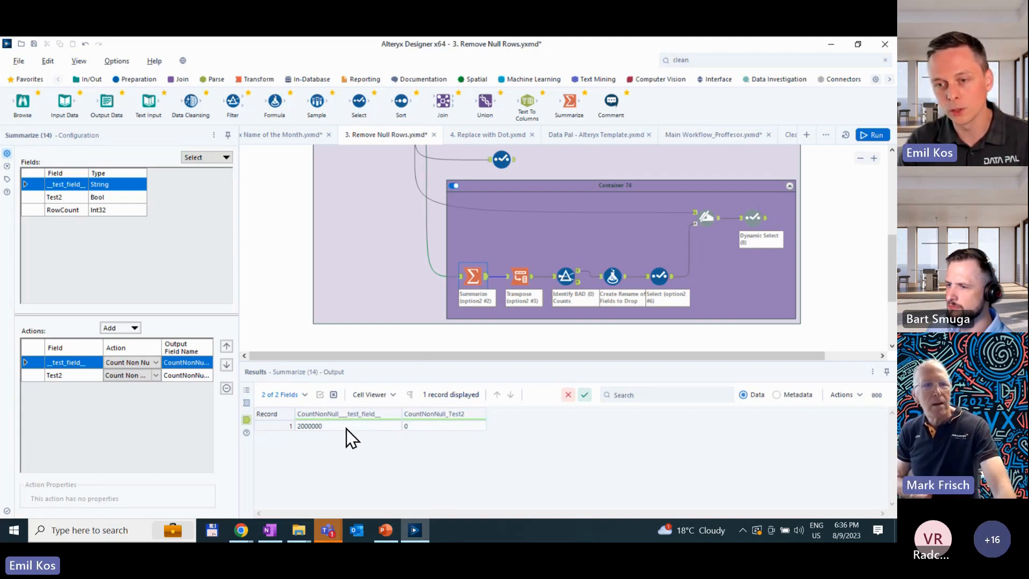
- Compare the outputs of the Summarize, Transpose and Filter tools in Container 74 to follow how empty columns are identified
left_click(521, 270)
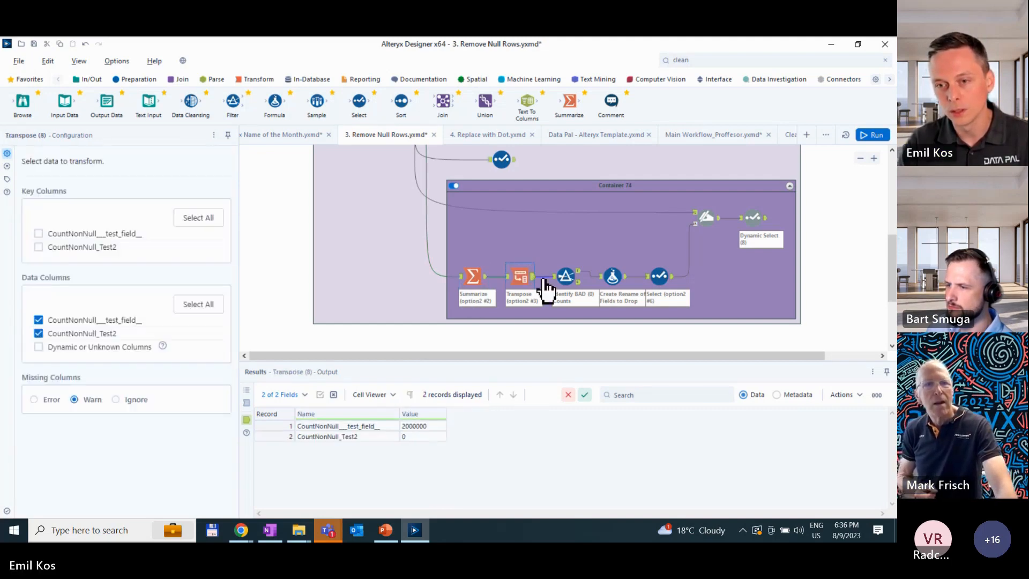
left_click(575, 271)
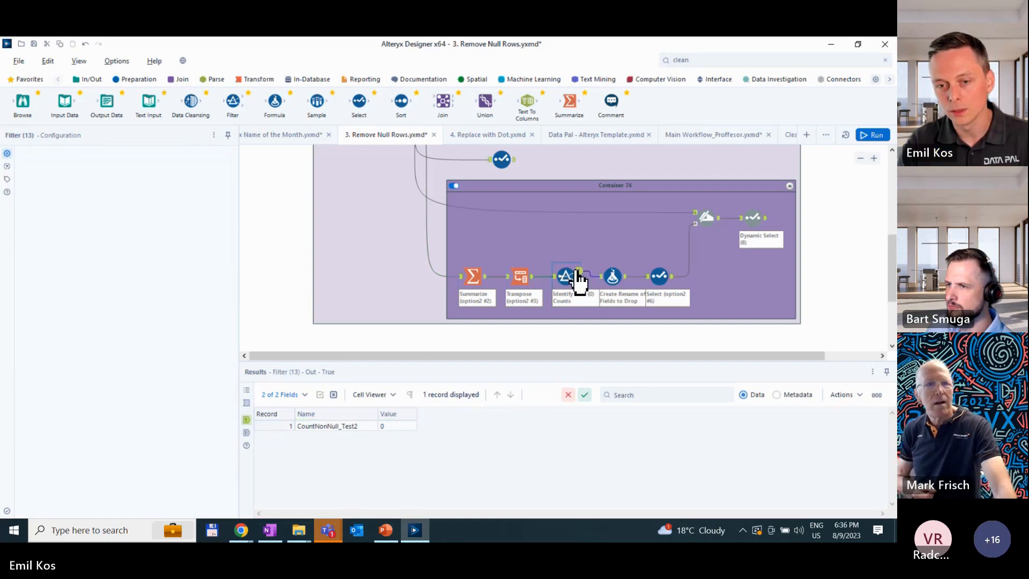
left_click(534, 281)
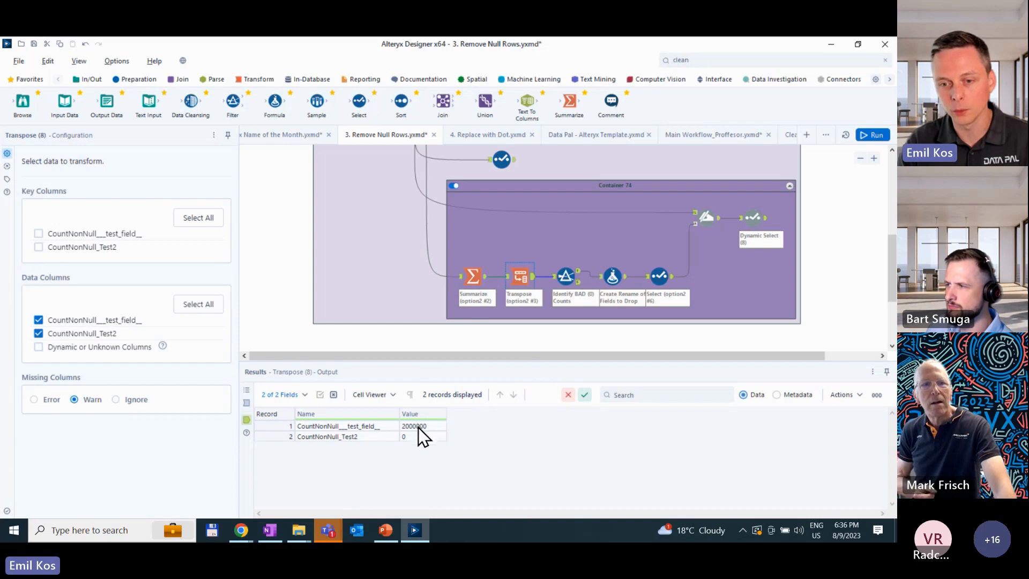
left_click(567, 269)
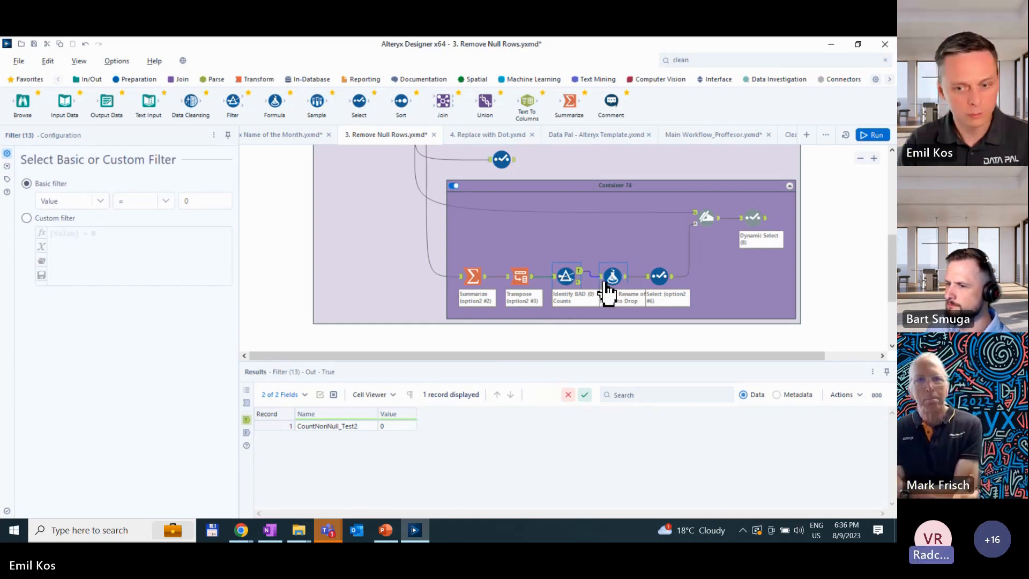
left_click(476, 278)
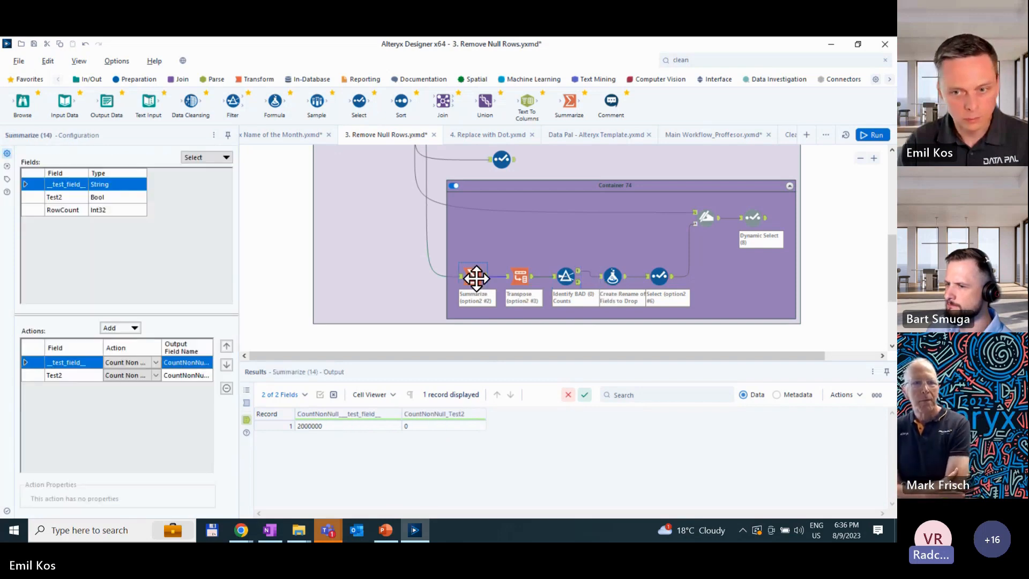
left_click(564, 278)
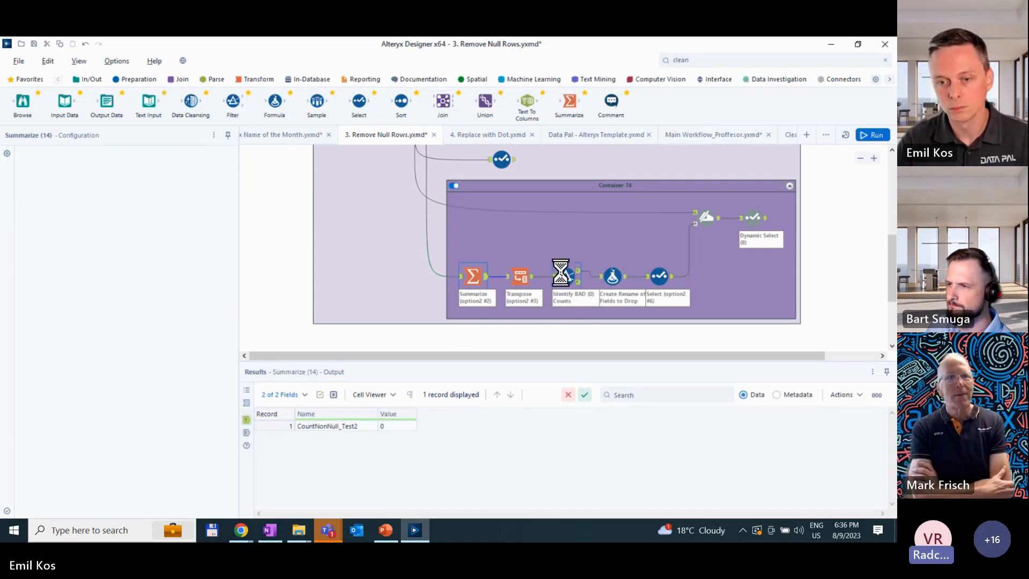
- Inspect the Formula, Select, Dynamic Rename and Dynamic Select configurations in Container 74, including both Formula expressions
left_click(613, 274)
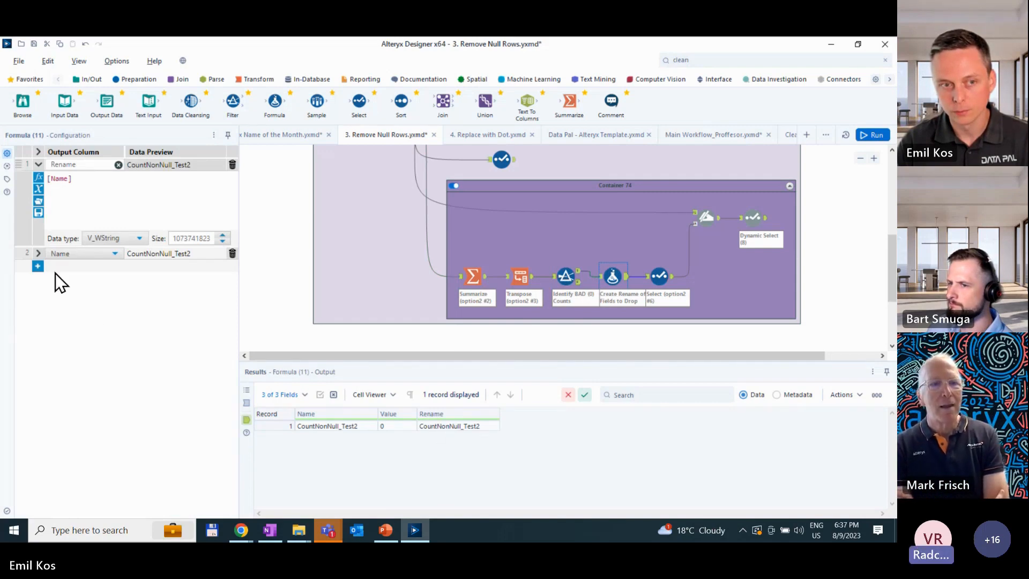
left_click(38, 253)
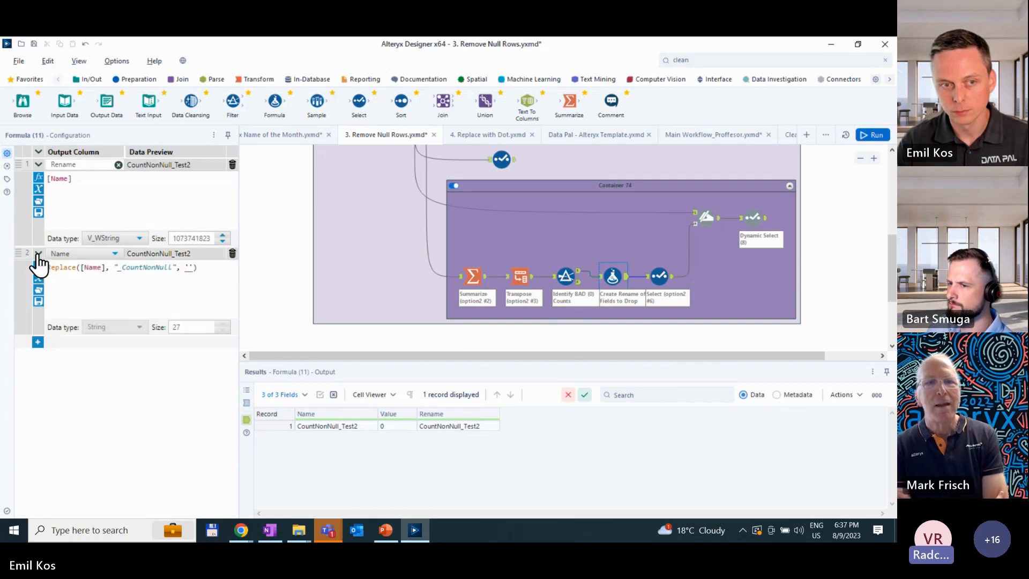
left_click(658, 278)
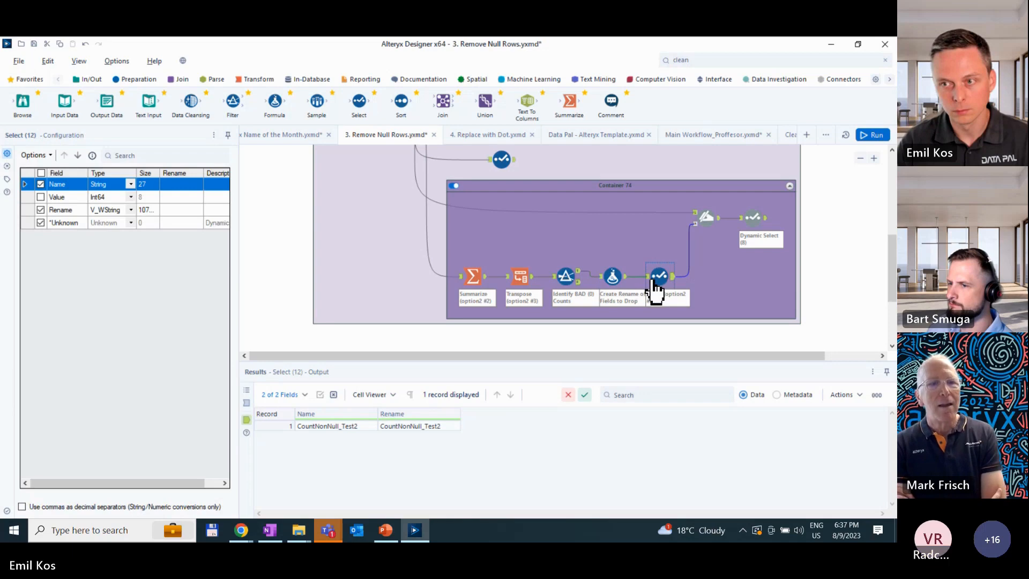
left_click(704, 220)
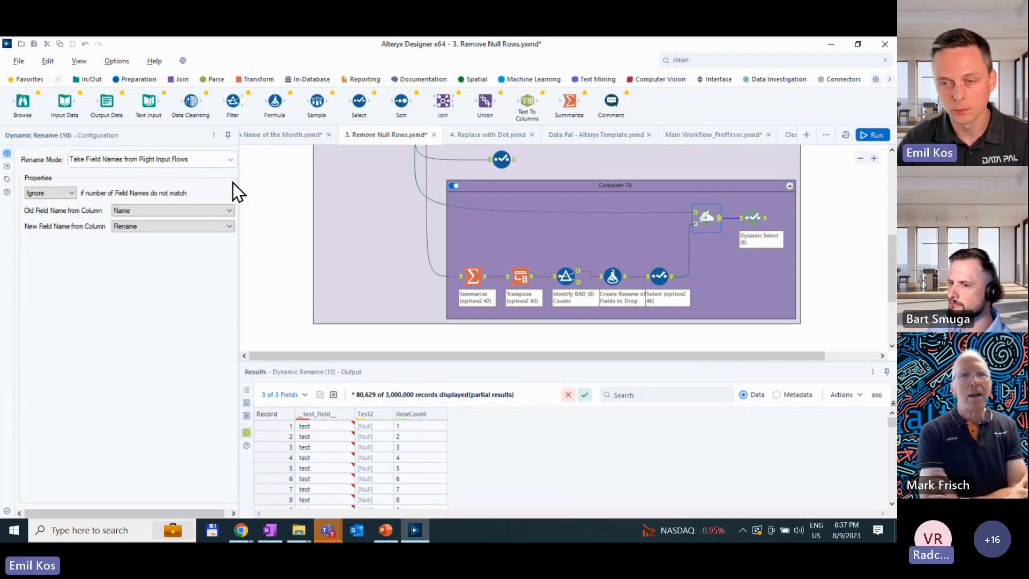
left_click(750, 215)
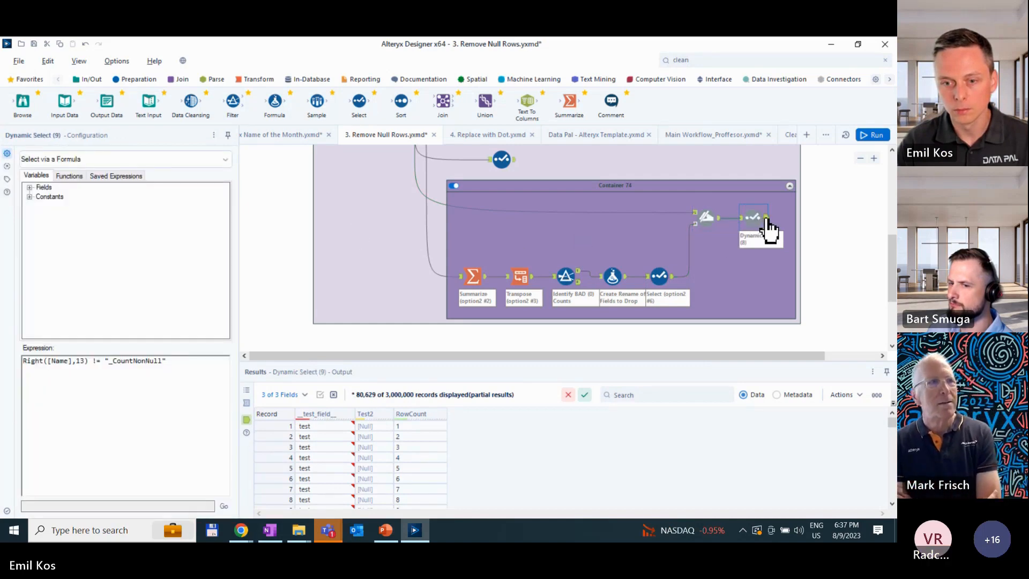
- Compare the Generate Rows output with the Dynamic Select output at the end of Container 74
scroll(670, 224, "up", 3)
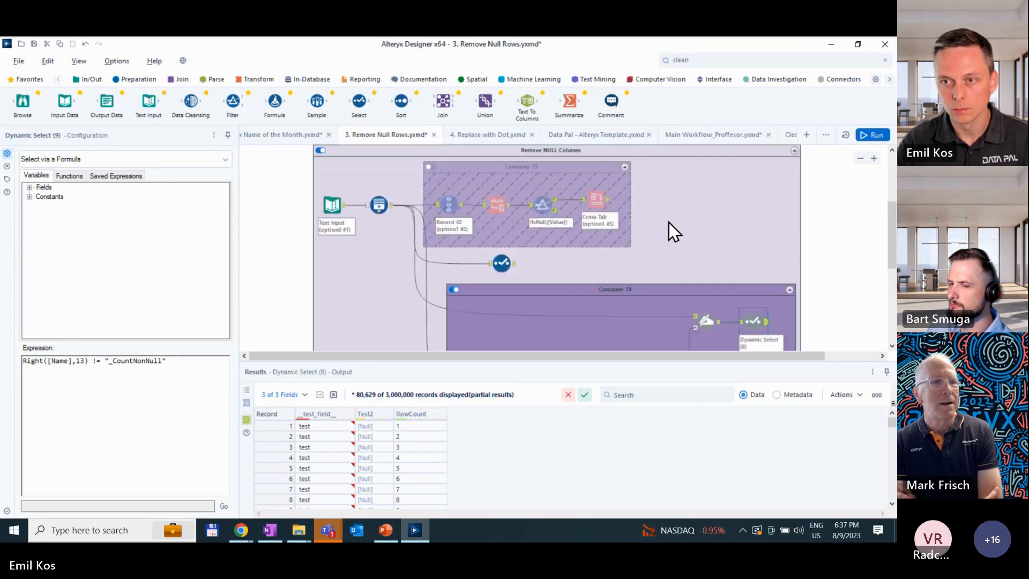
scroll(658, 221, "down", 3)
scroll(655, 223, "up", 1)
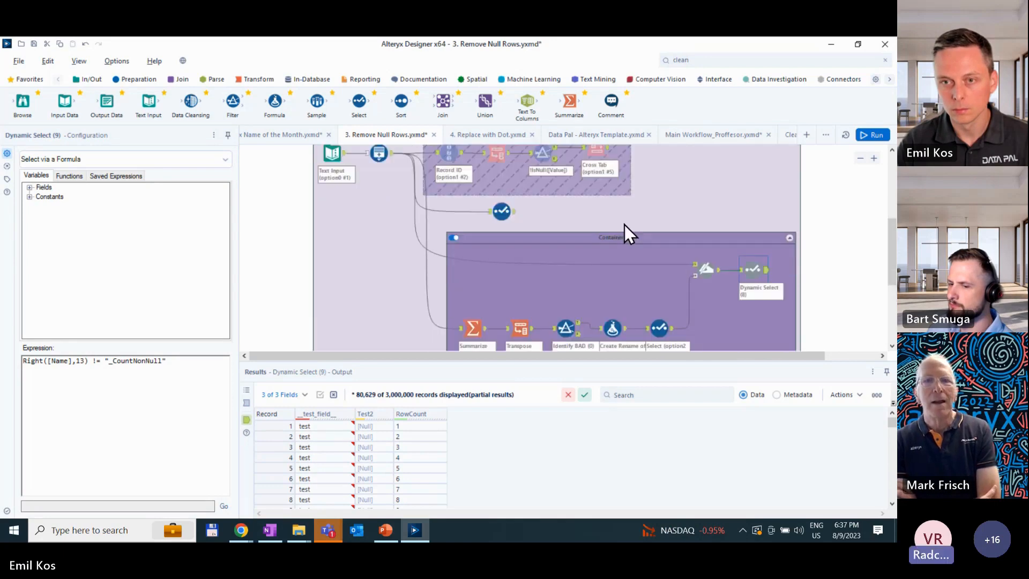
left_click(390, 161)
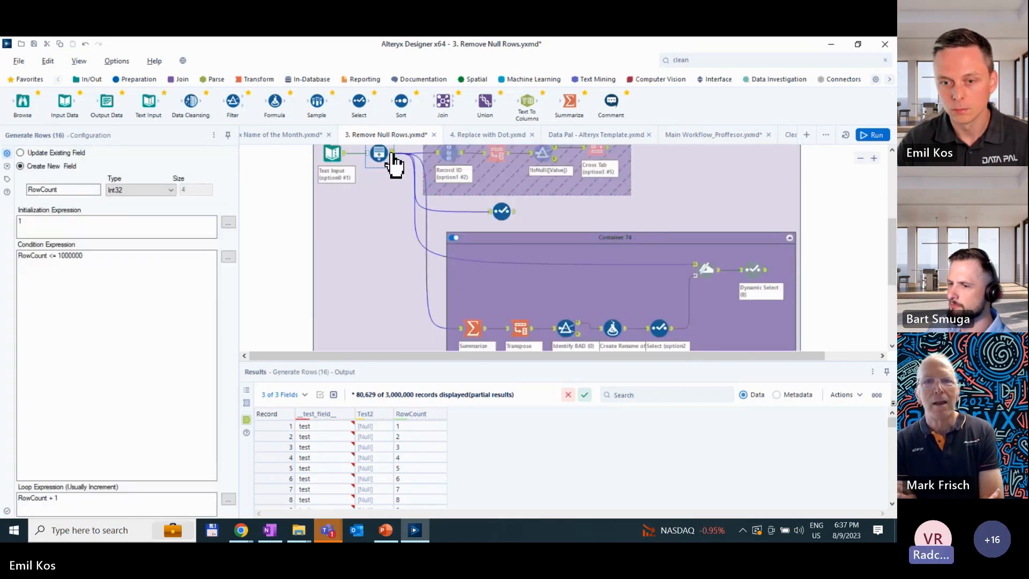
left_click(764, 271)
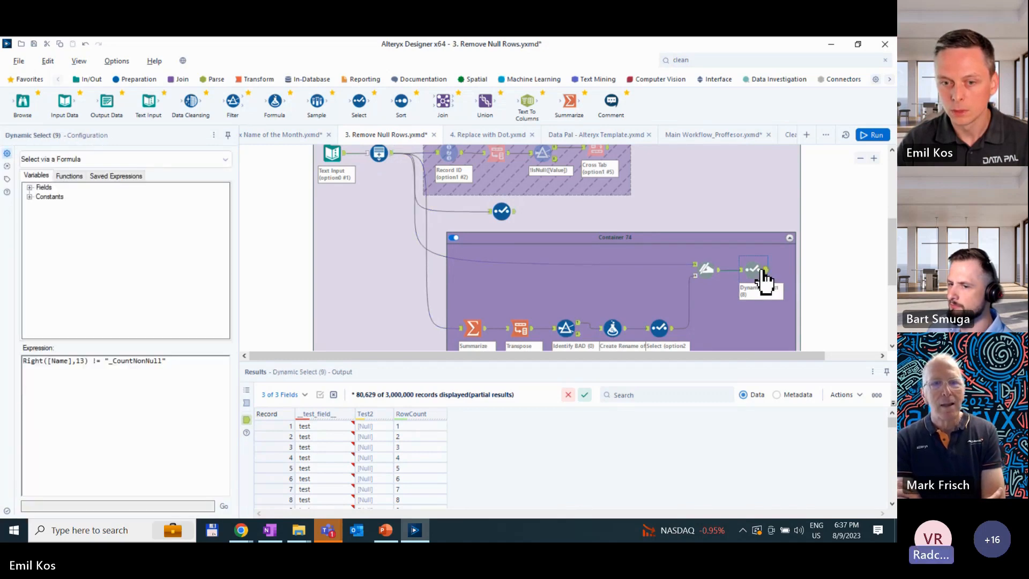
scroll(759, 269, "down", 1)
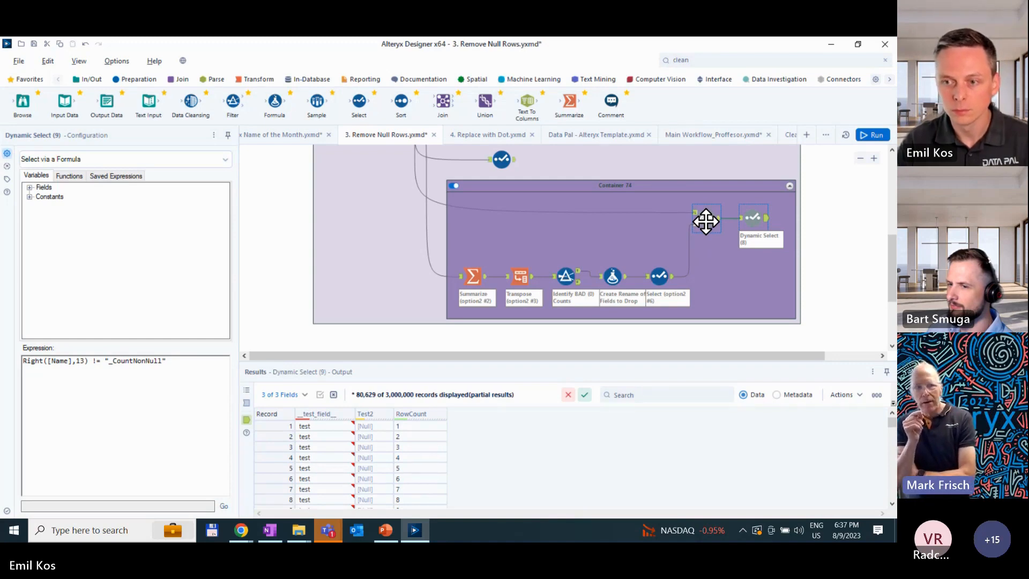
- Check the Text Input source data and the Generate Rows output against the Dynamic Select output
scroll(706, 222, "up", 1)
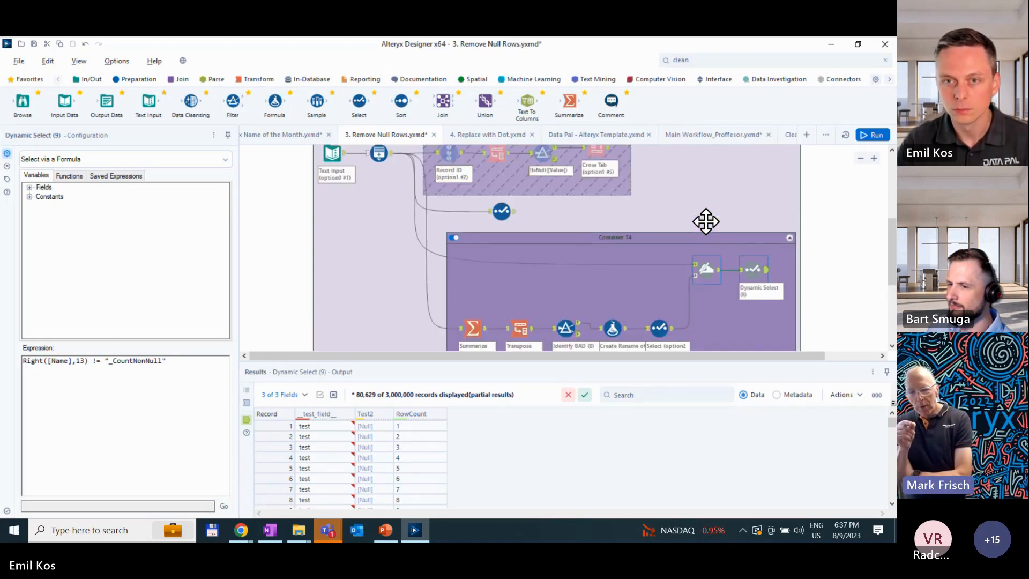
scroll(706, 223, "down", 1)
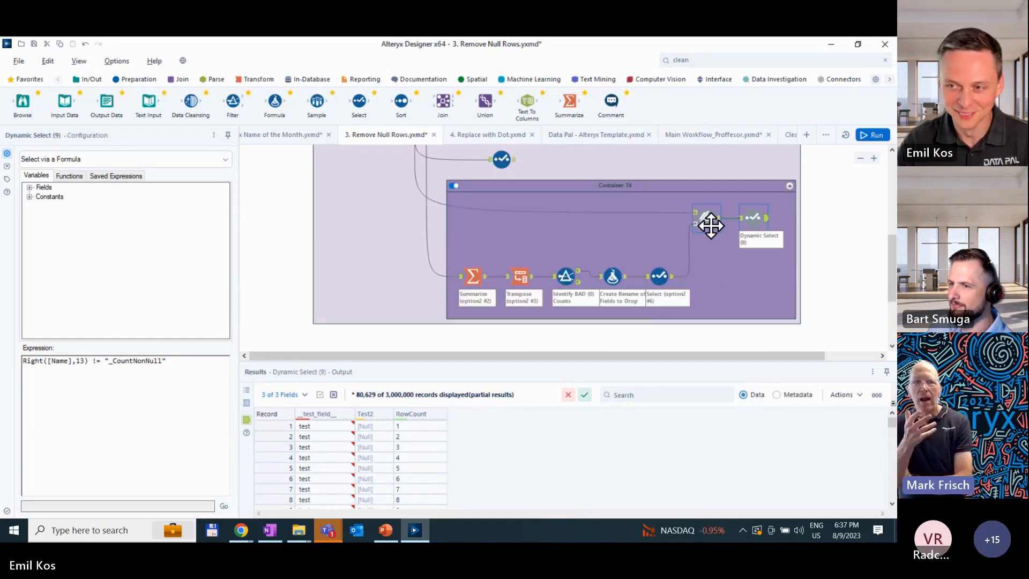
scroll(710, 226, "up", 1)
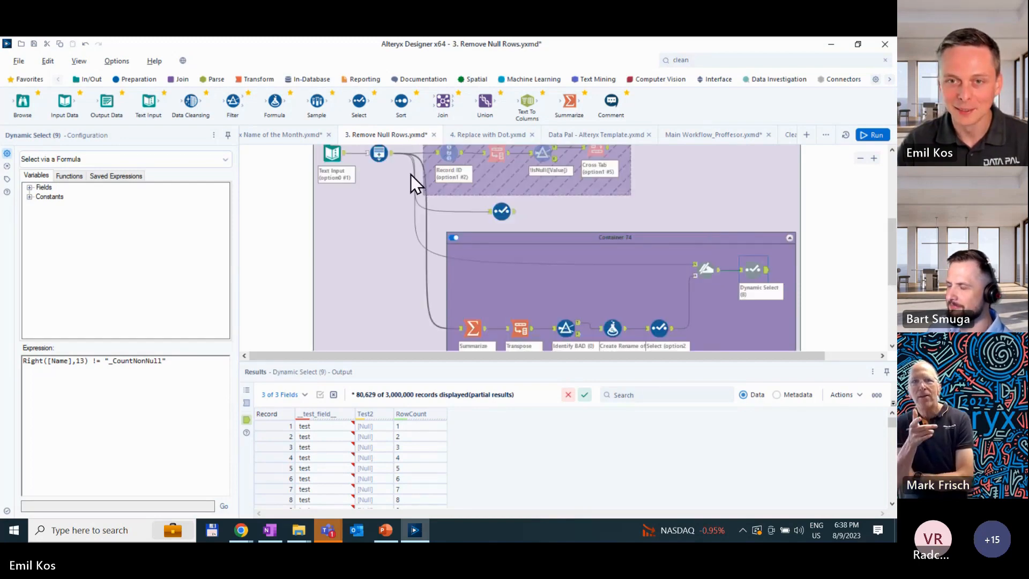
left_click(390, 157)
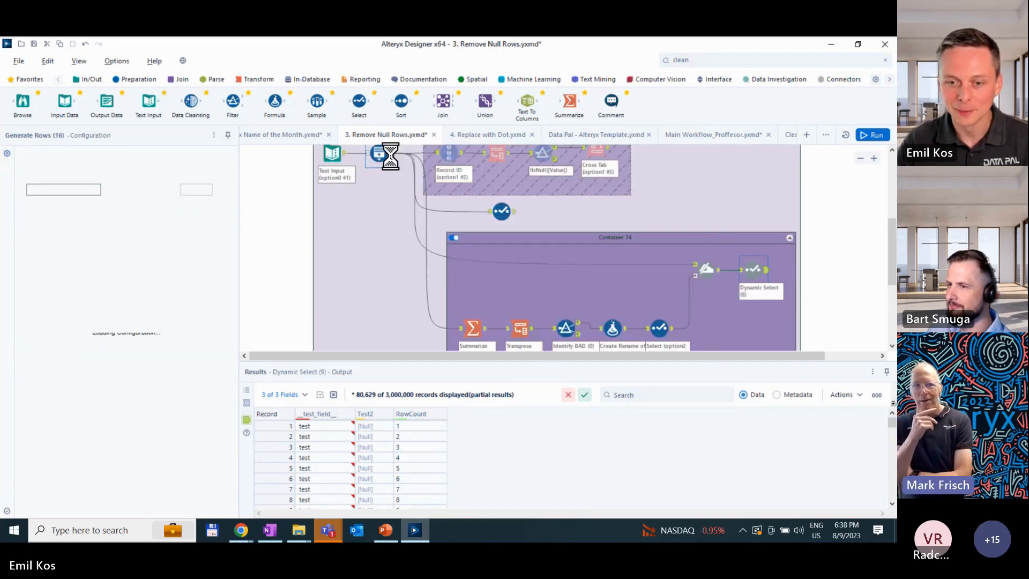
left_click(336, 157)
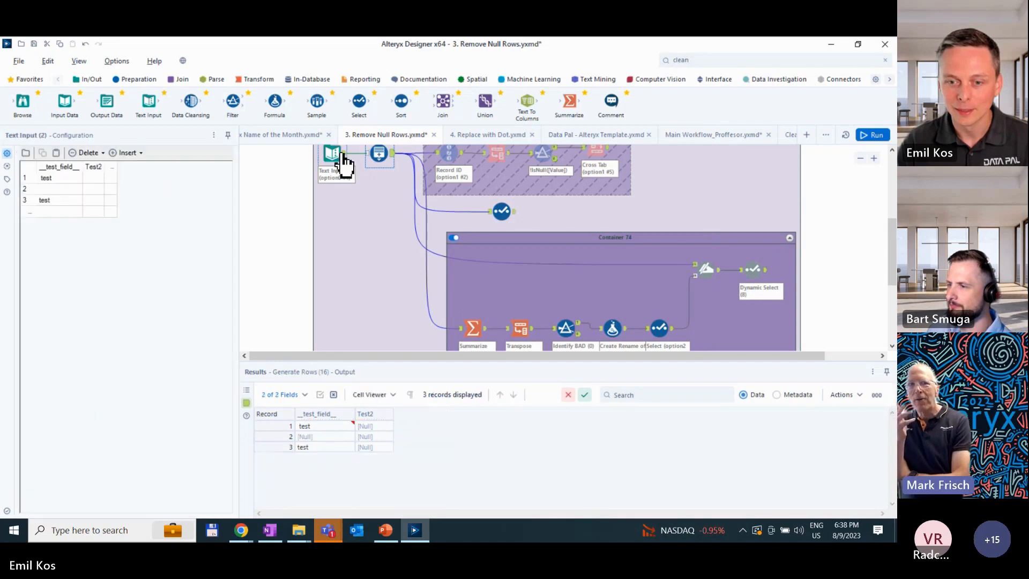
left_click(761, 271)
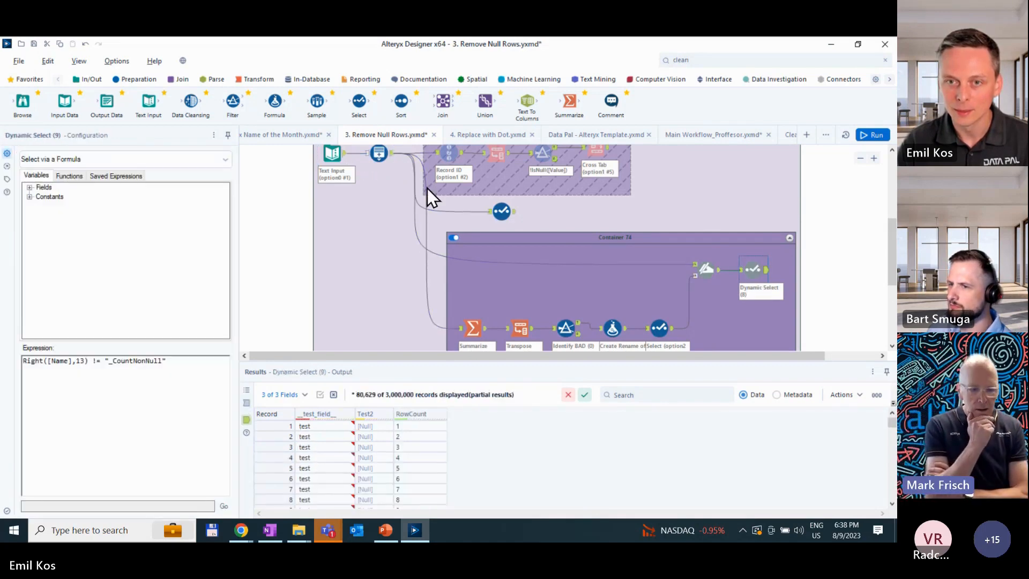
left_click(390, 155)
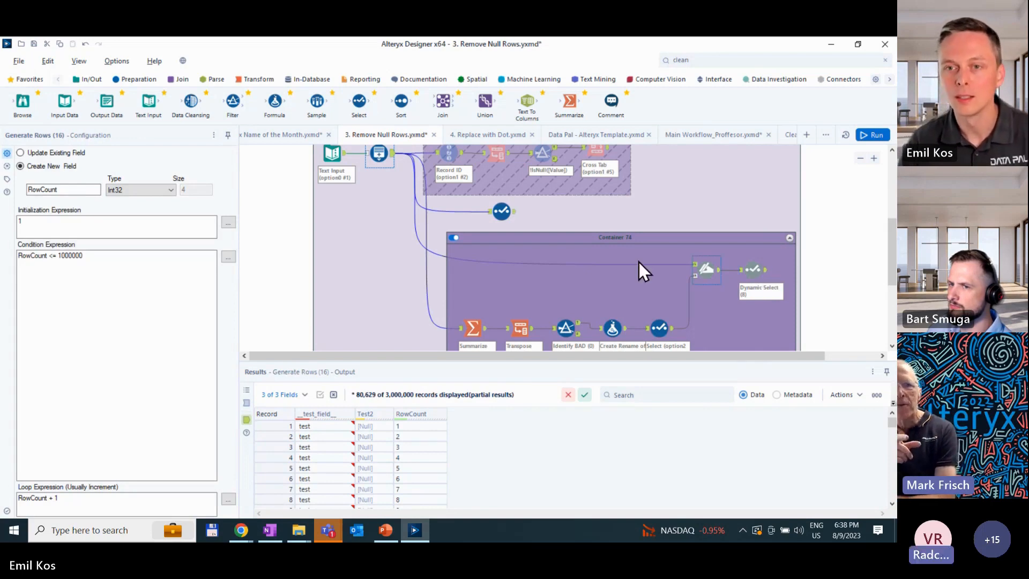
- Enable Container 73 alongside Container 74 and rerun the workflow
scroll(516, 234, "up", 2)
left_click(436, 170)
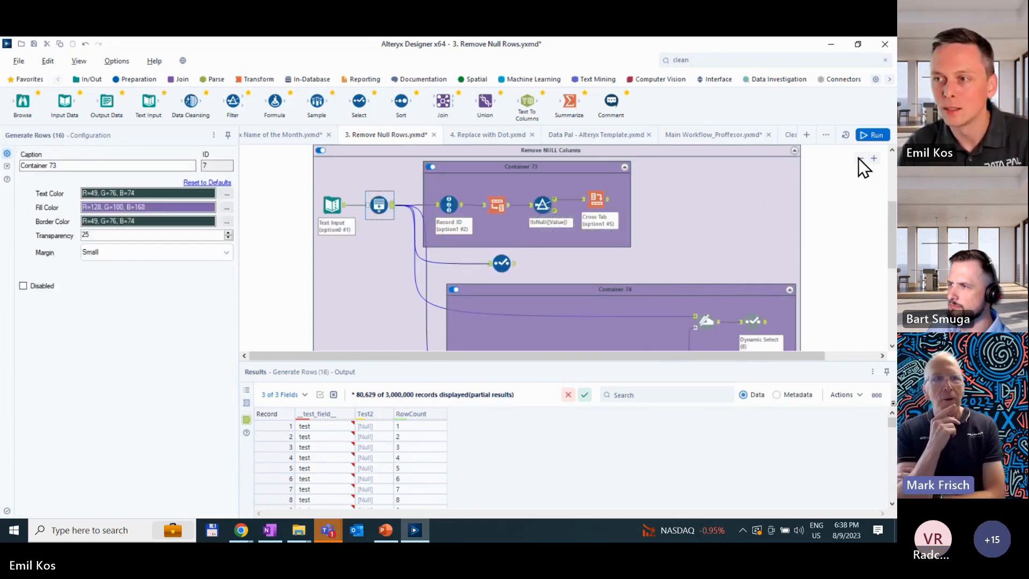
left_click(862, 138)
- Examine the rerun's record counts in both containers, the first Dynamic Select output records, and the workflow messages with profile times
scroll(761, 260, "down", 2)
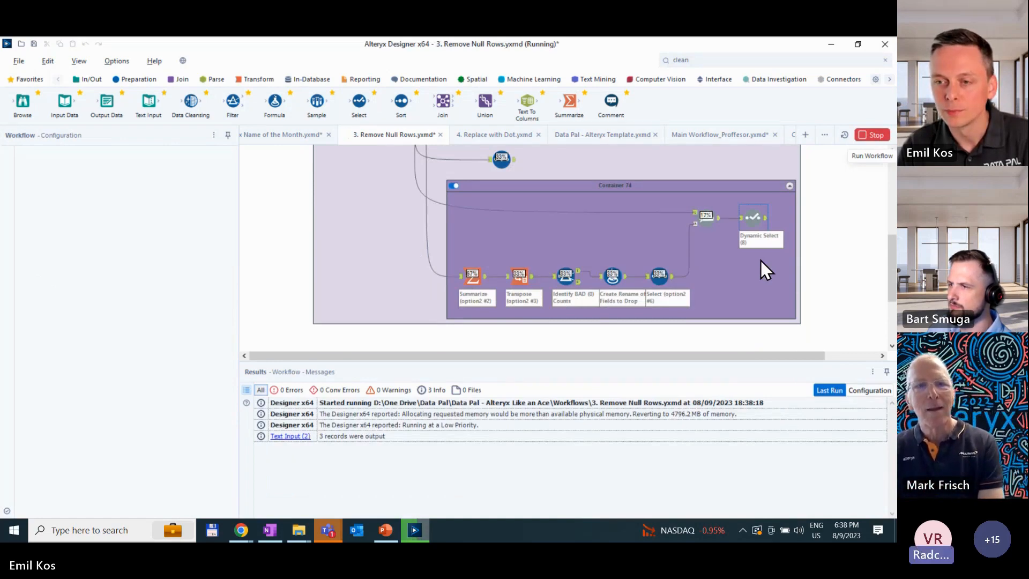
left_click(765, 219)
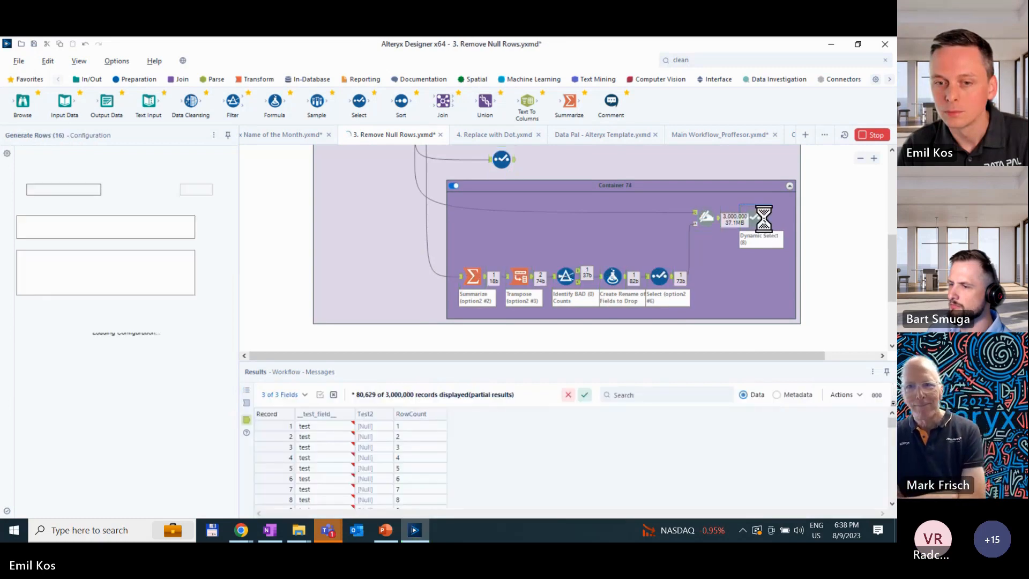
scroll(651, 259, "up", 3)
left_click(381, 256)
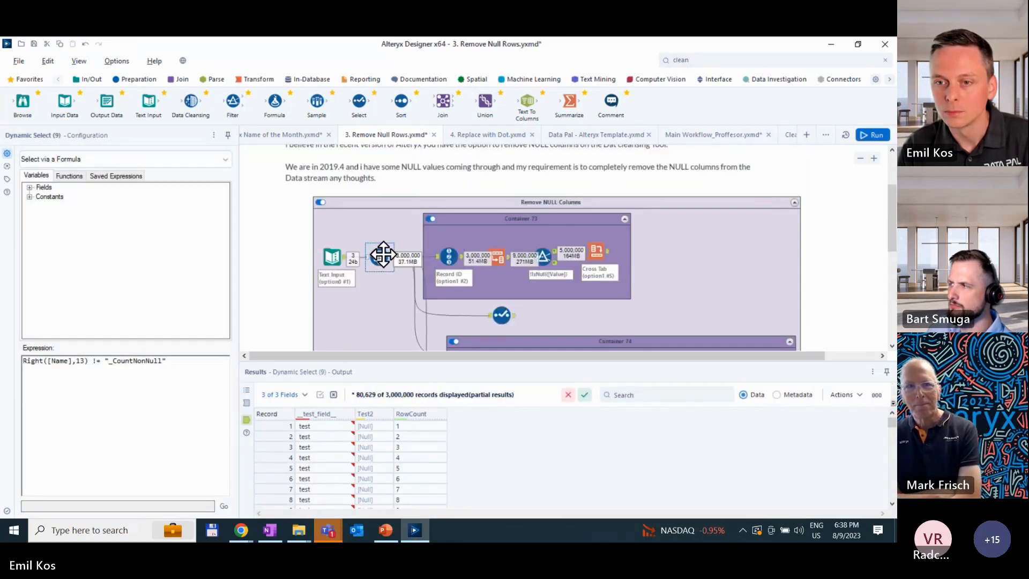
scroll(390, 260, "down", 1)
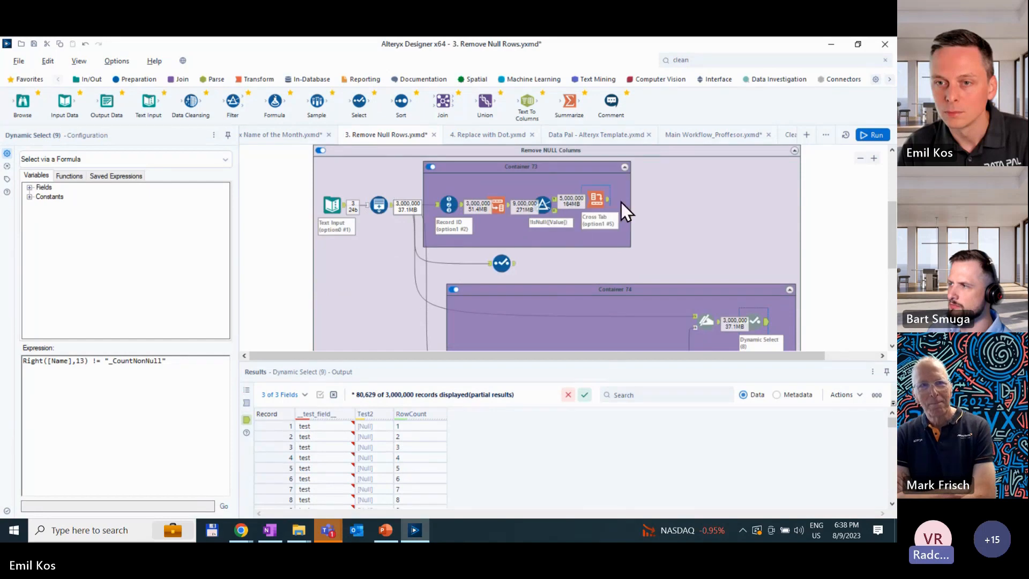
scroll(622, 206, "down", 1)
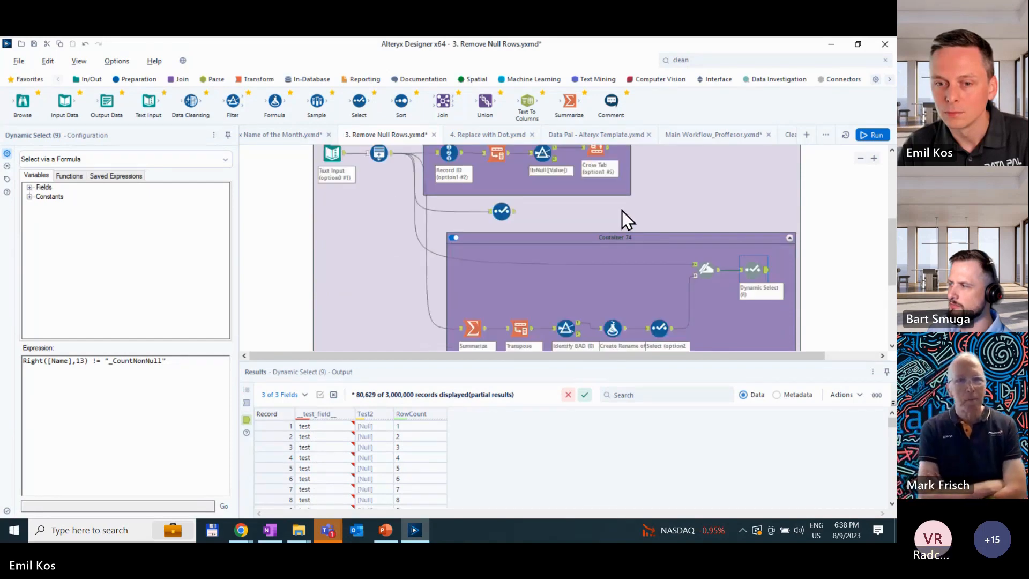
scroll(622, 210, "down", 1)
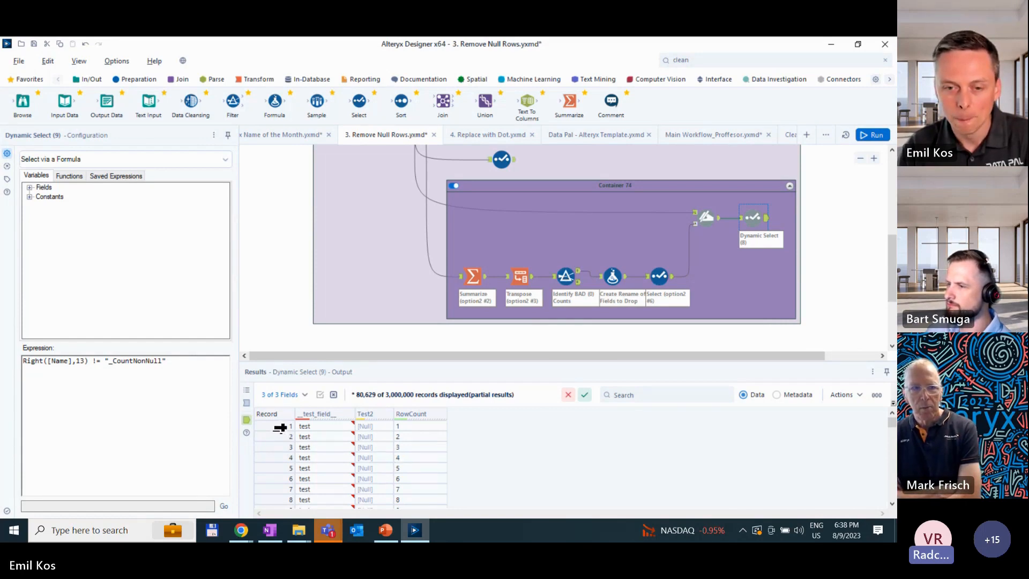
left_click_drag(280, 427, 277, 460)
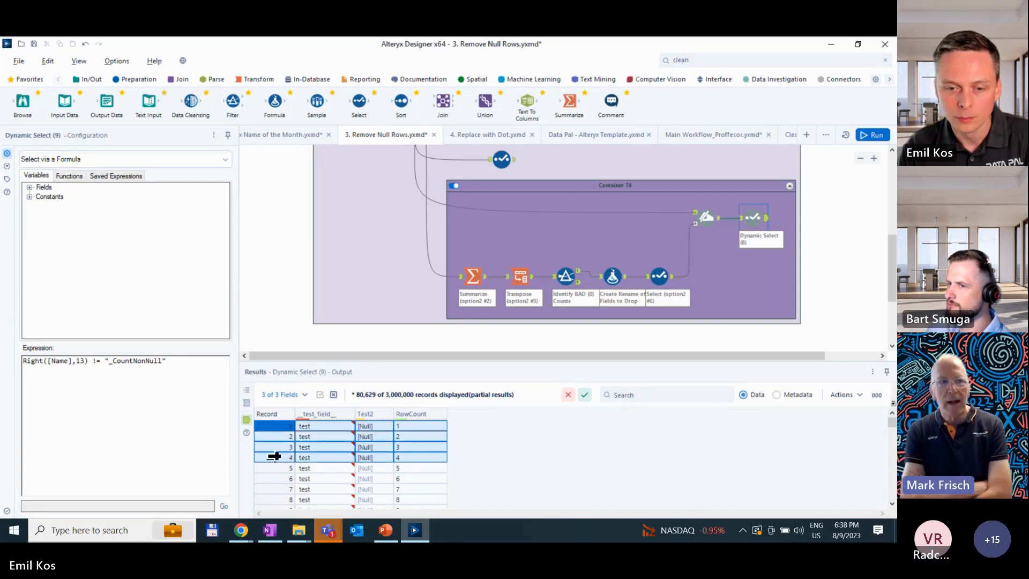
left_click(274, 456)
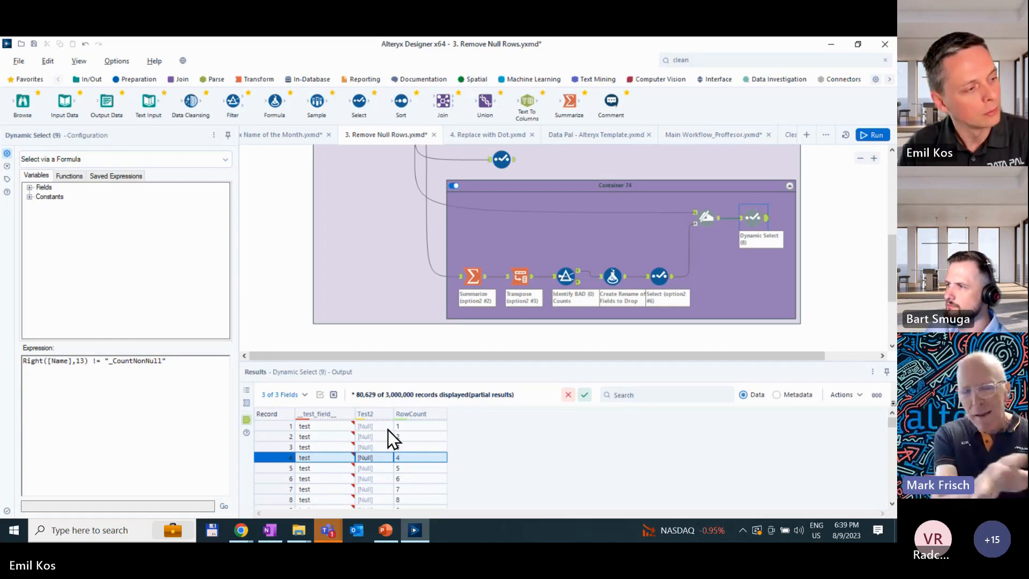
left_click(734, 275)
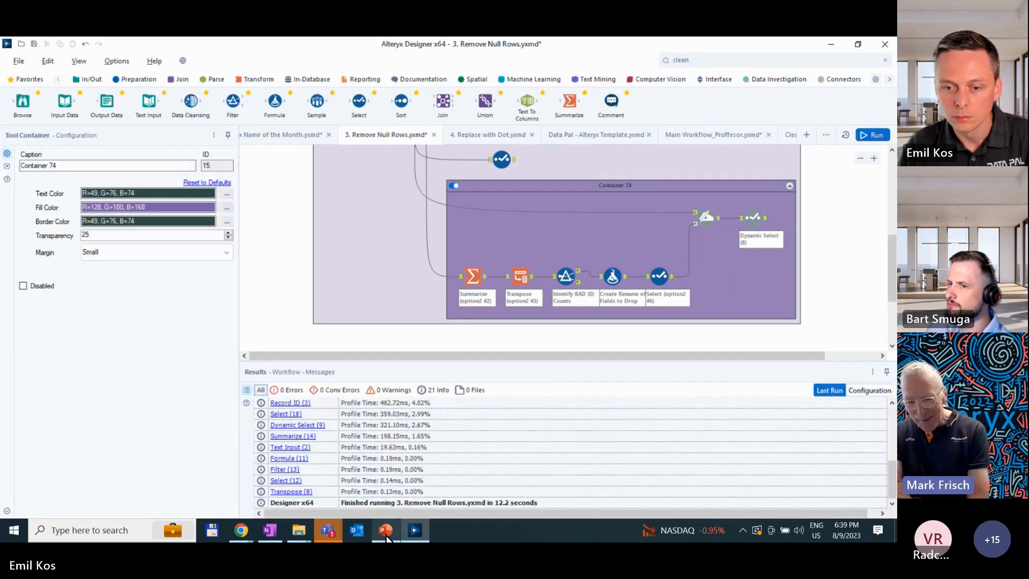
- Switch to the PowerPoint presentation and display slide 19, "How to remove null columns like a pro?"
left_click(386, 531)
scroll(27, 427, "down", 5)
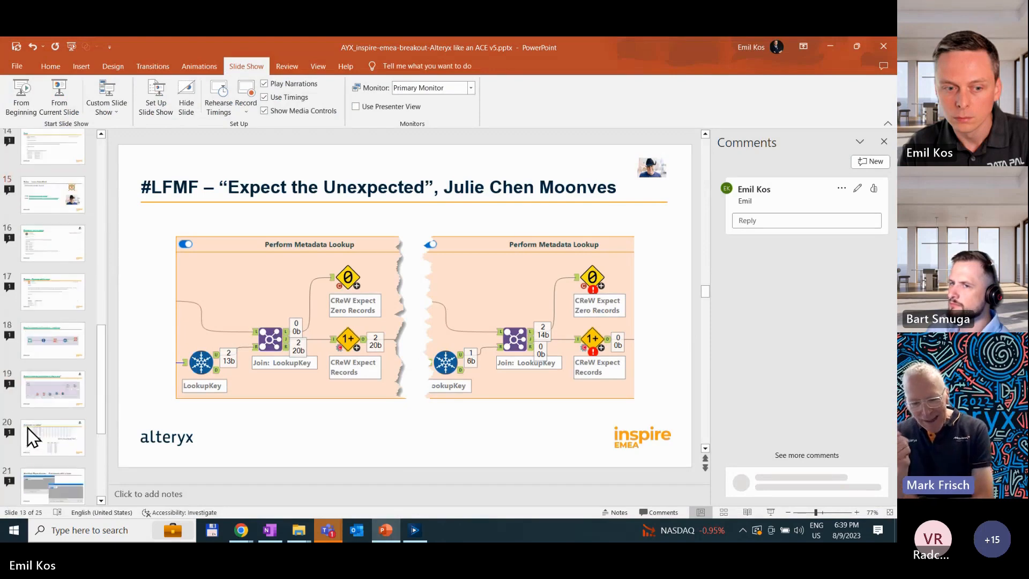
left_click(60, 394)
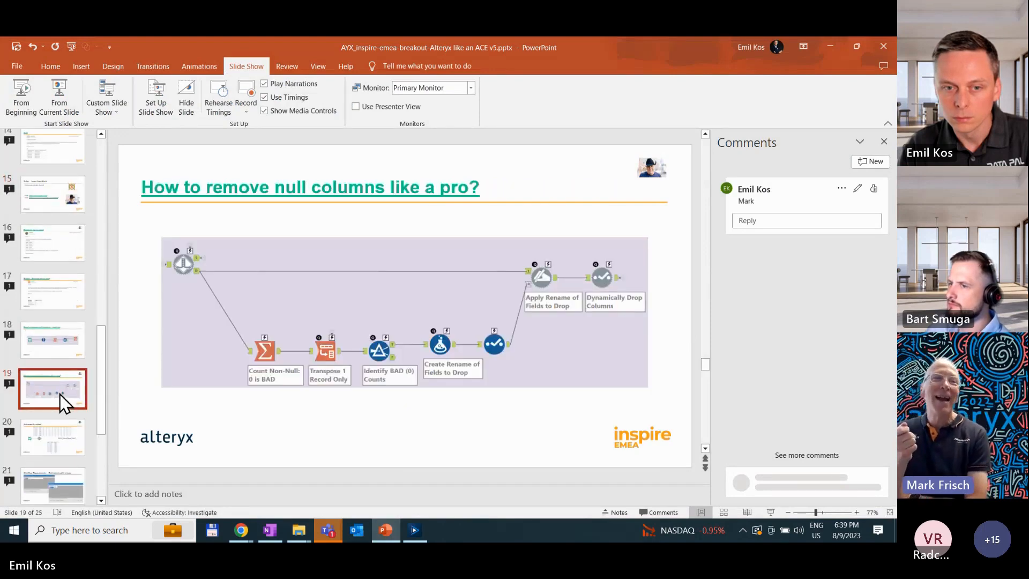
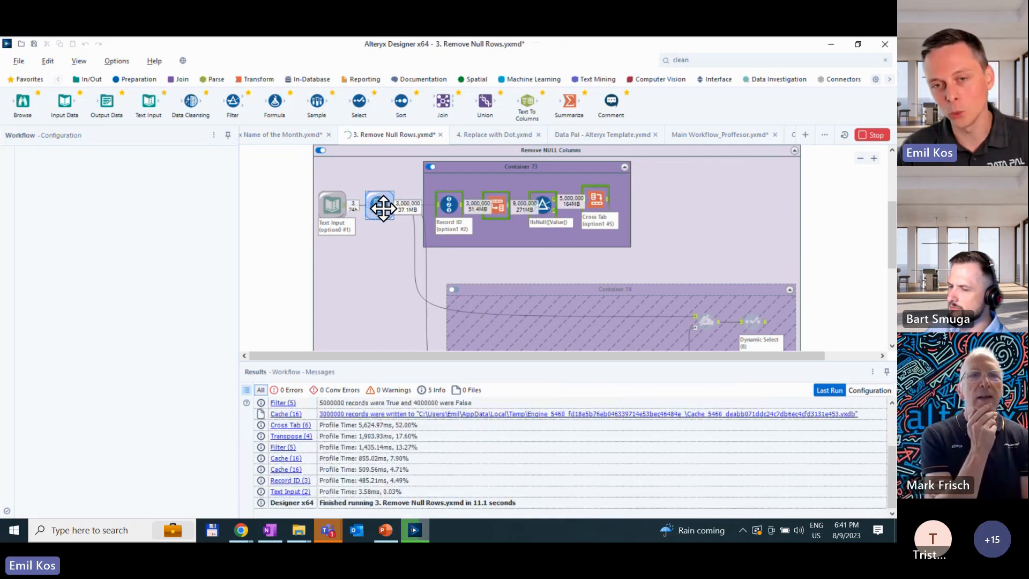
- Check the cached Generate Rows output and rerun the workflow with only Container 73 enabled
left_click(382, 208)
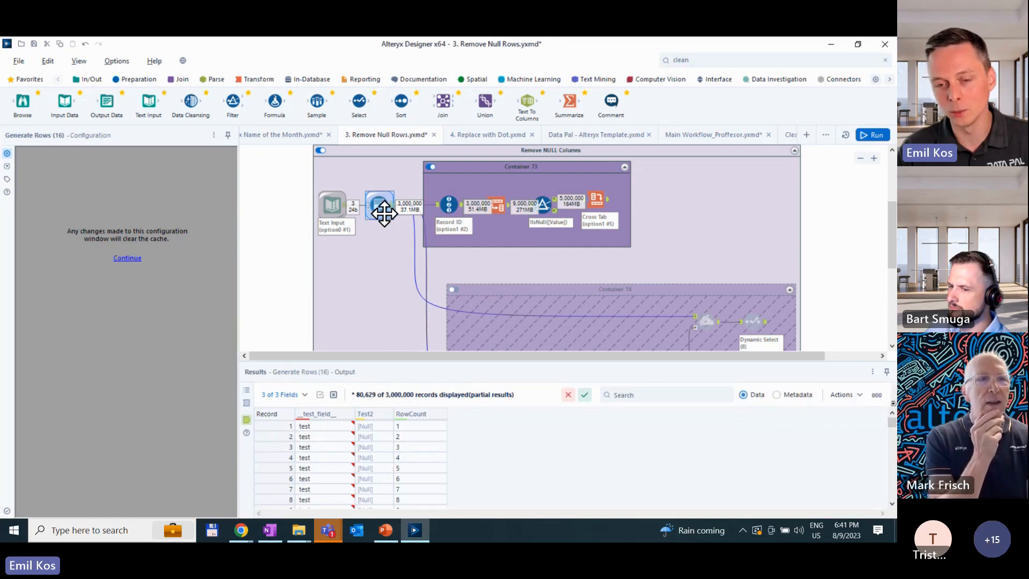
left_click(400, 255)
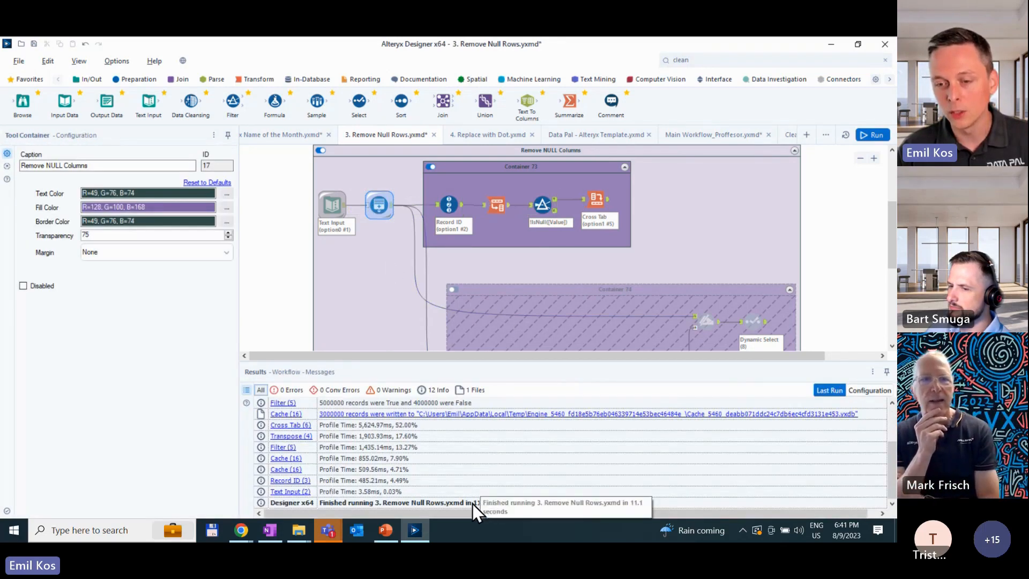
left_click(872, 137)
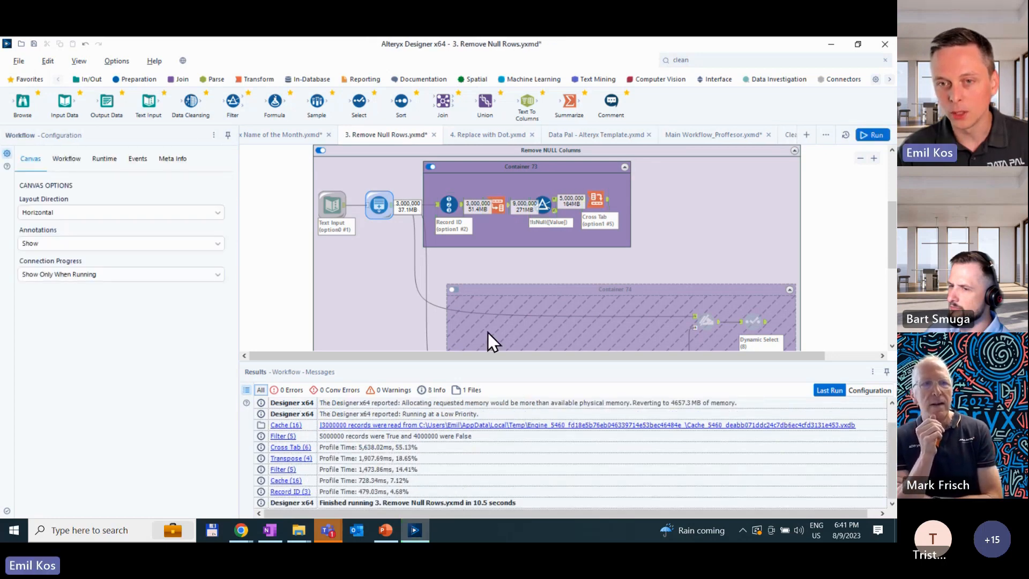
- Disable Container 73, enable Container 74 and rerun the workflow on the cached data
left_click(431, 167)
left_click(453, 290)
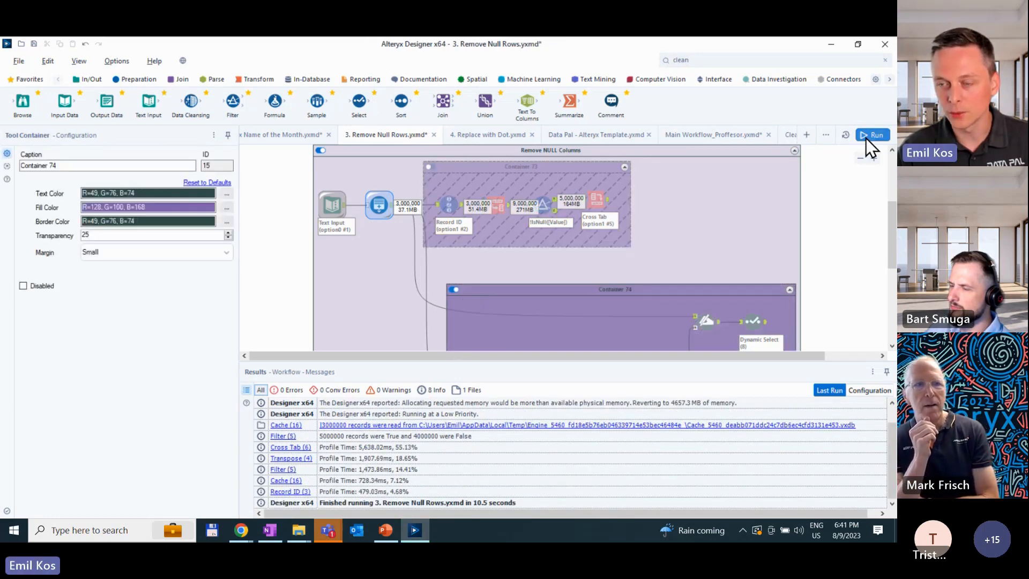
left_click(872, 135)
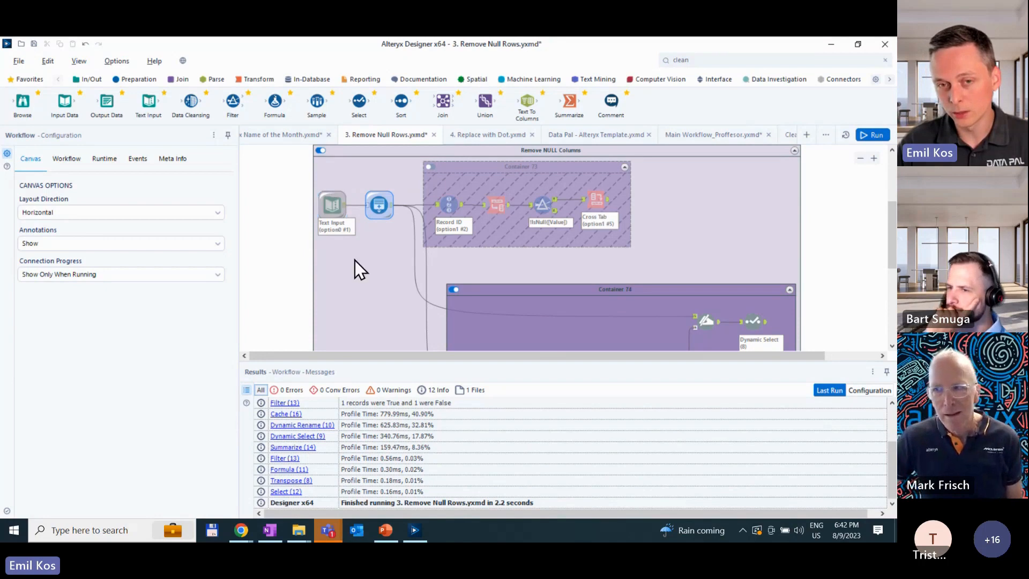
- Check the source data of the Text Input and return to the workflow's profile messages
scroll(358, 275, "up", 2)
scroll(345, 288, "down", 2)
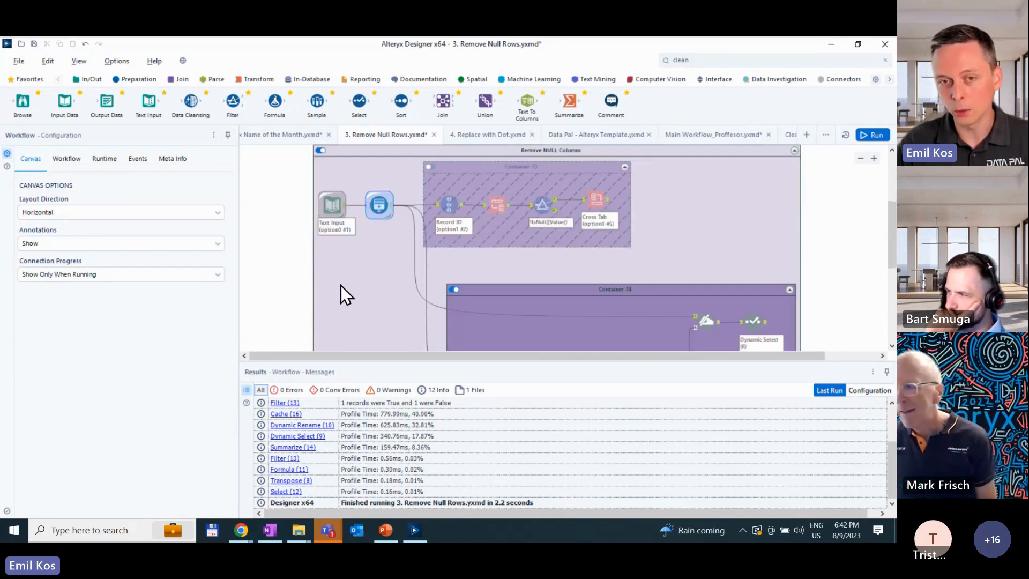
left_click(337, 211)
left_click(141, 256)
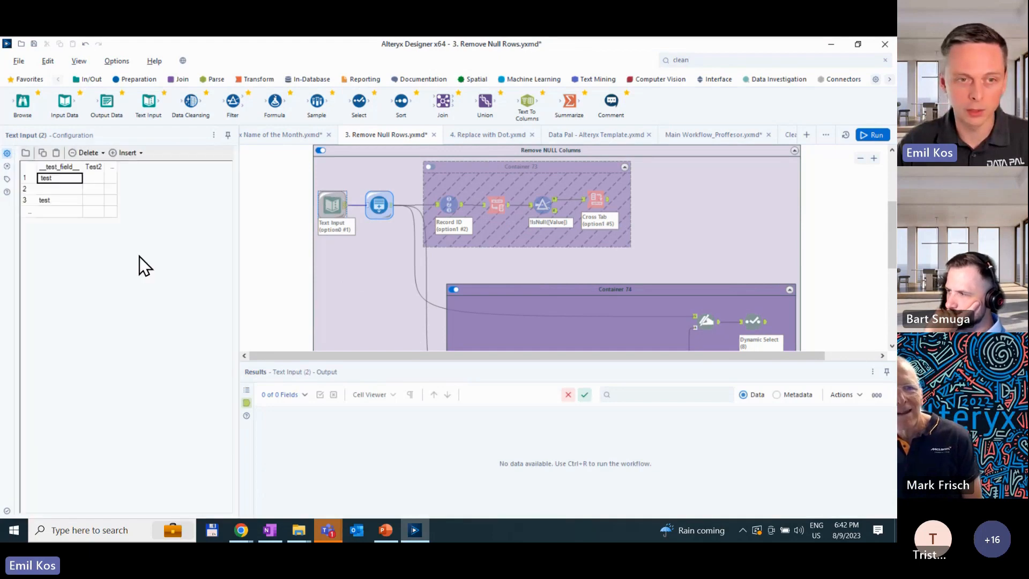
left_click(267, 234)
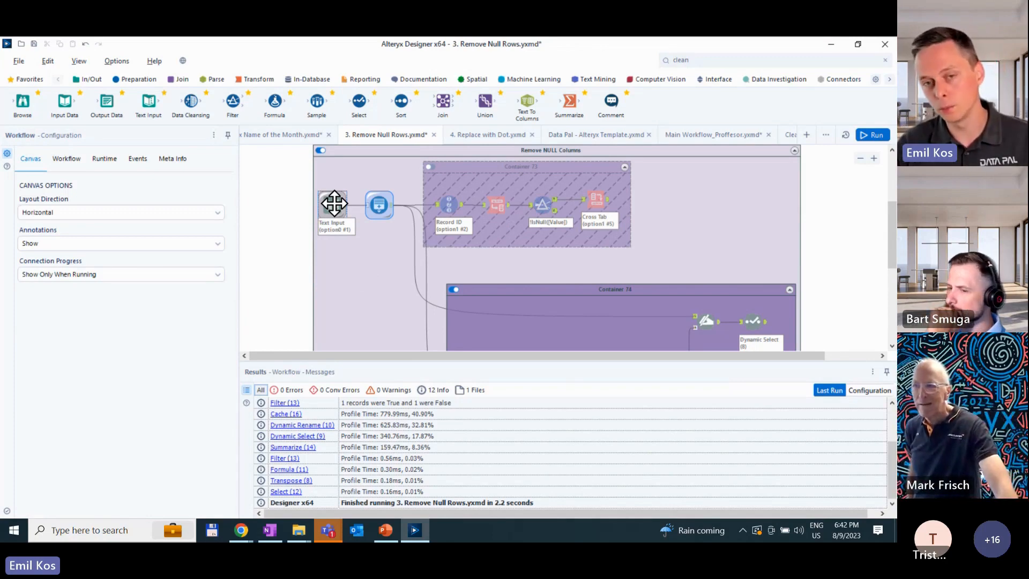
- Disable Container 74 in the Remove NULL Columns workflow
scroll(398, 220, "down", 2)
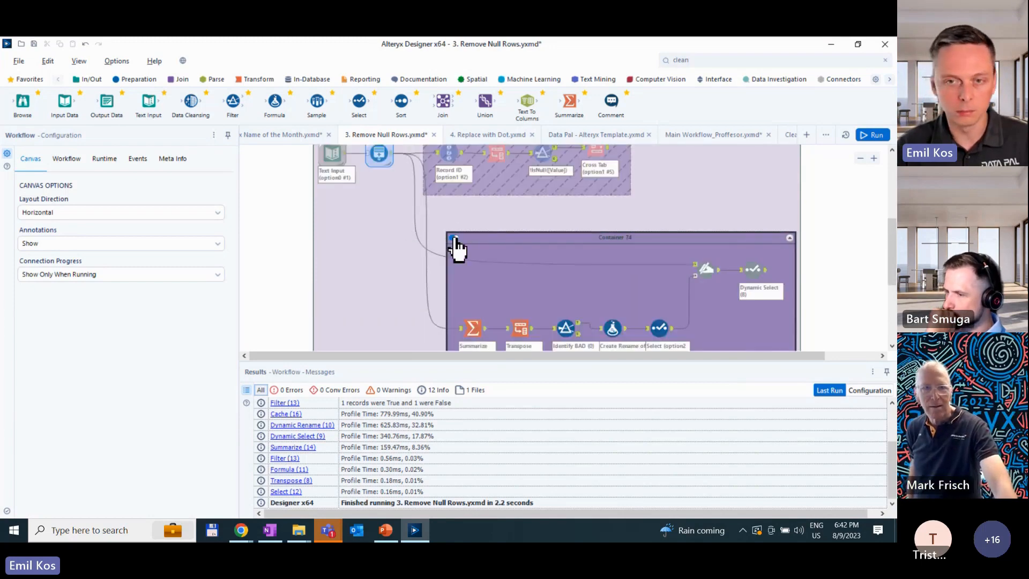
left_click(454, 238)
scroll(371, 226, "up", 2)
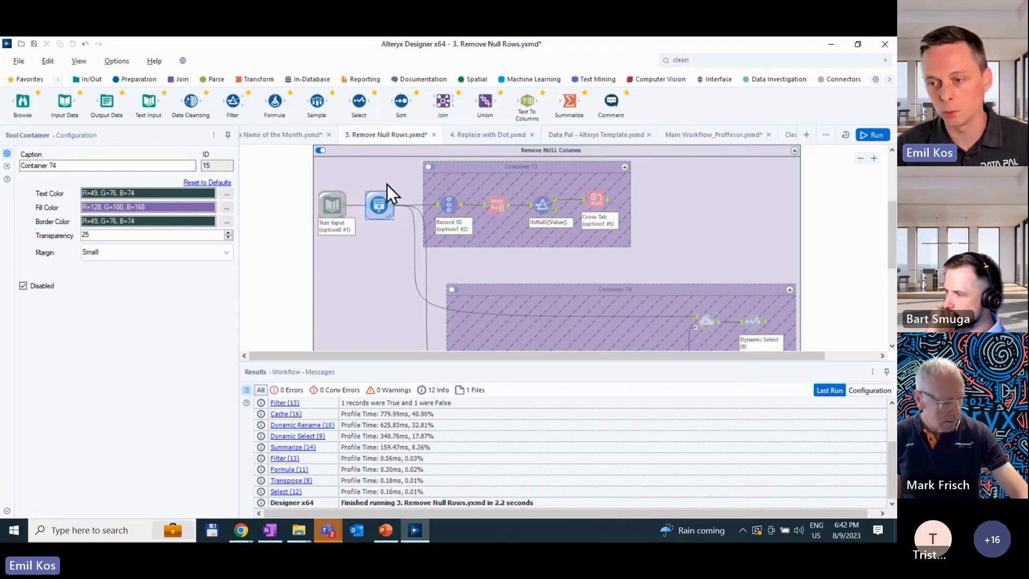
- Open the "4. Replace with Dot" workflow and read the forum question and its sample data with string lengths
left_click(454, 140)
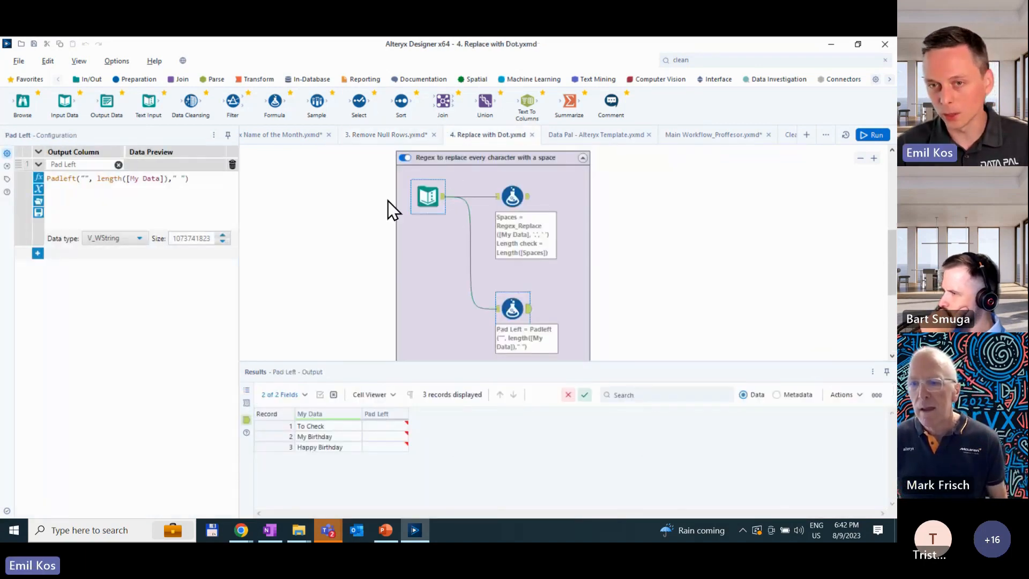
scroll(361, 200, "up", 3)
scroll(361, 201, "up", 3)
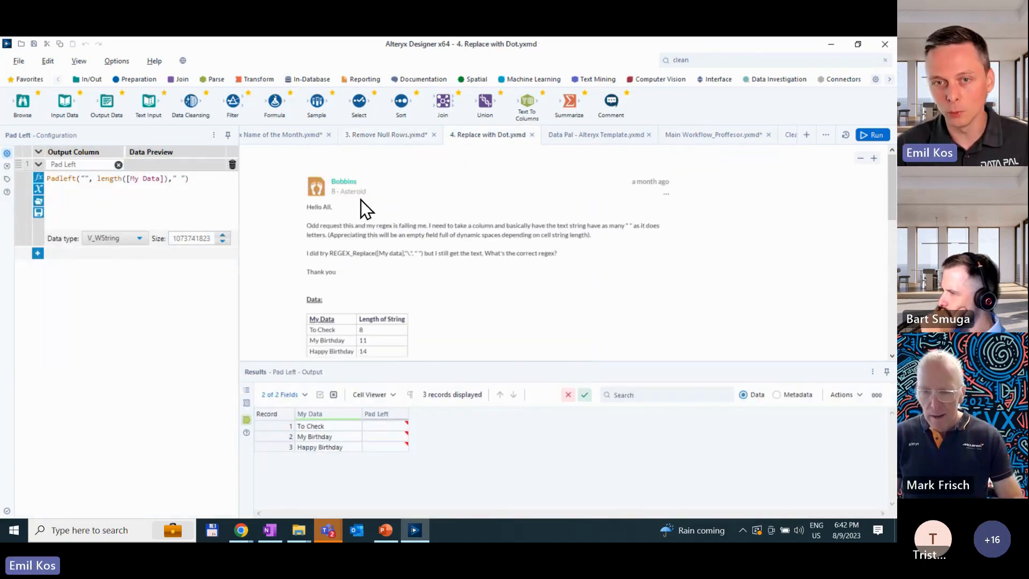
scroll(372, 254, "up", 2)
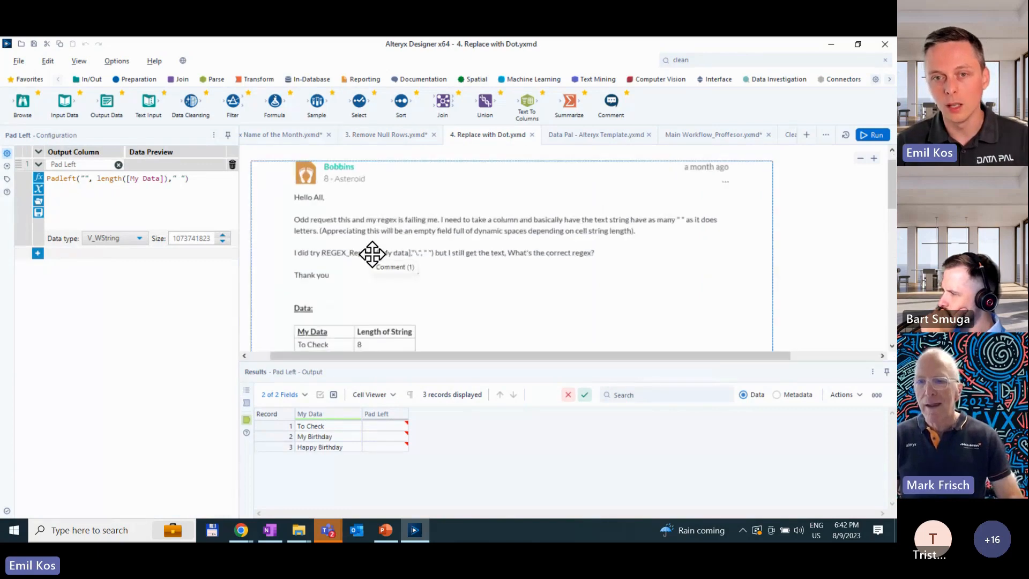
scroll(322, 282, "down", 4)
scroll(327, 287, "up", 2)
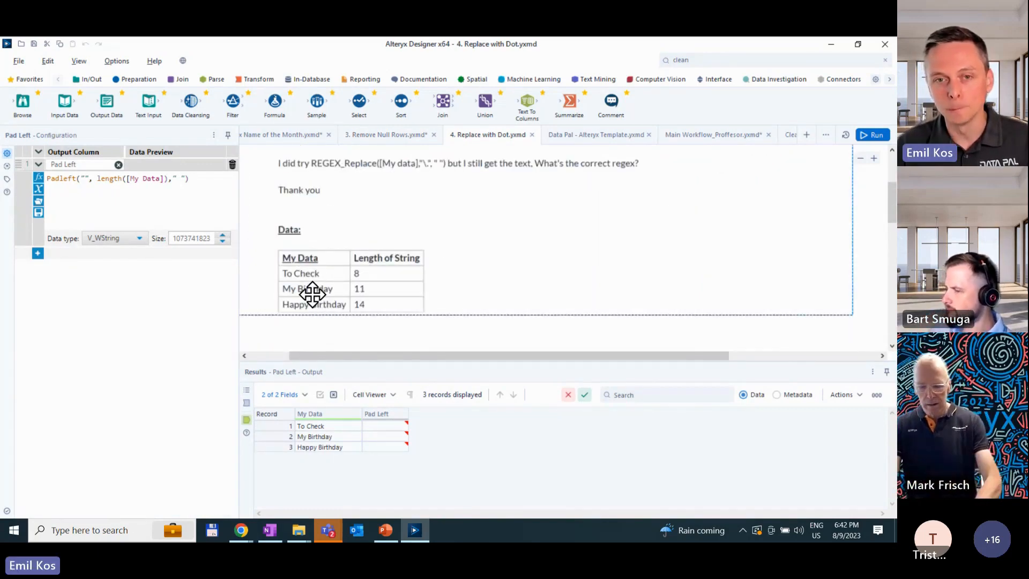
scroll(313, 294, "up", 3)
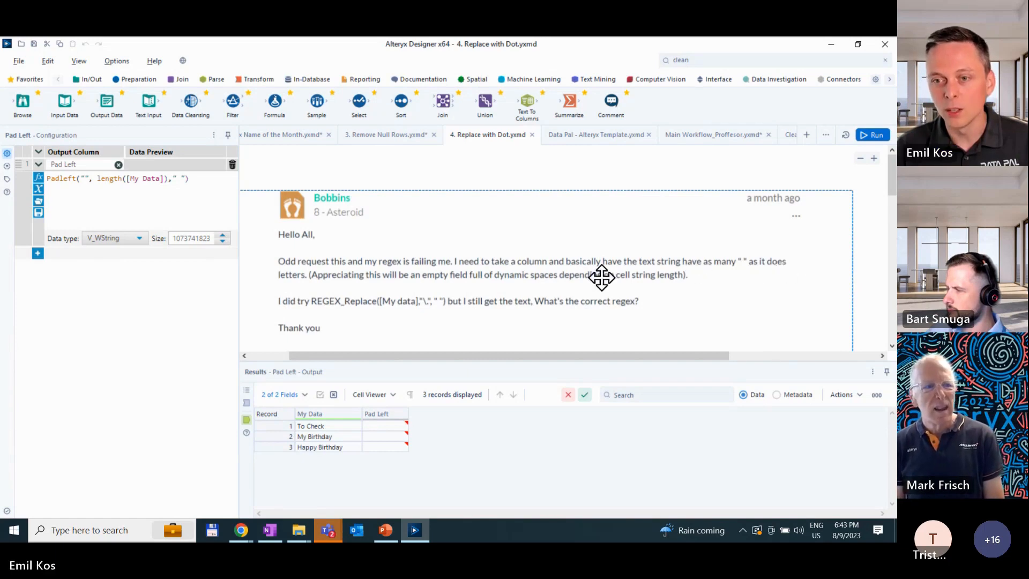
scroll(464, 281, "down", 2)
scroll(464, 281, "down", 4)
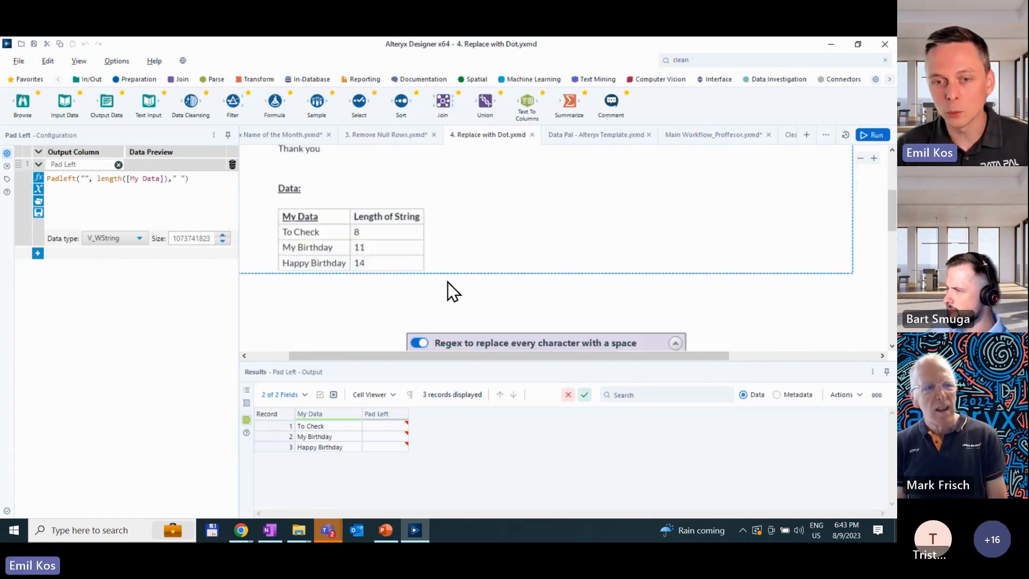
scroll(425, 292, "up", 2)
scroll(367, 285, "down", 2)
scroll(324, 244, "up", 2)
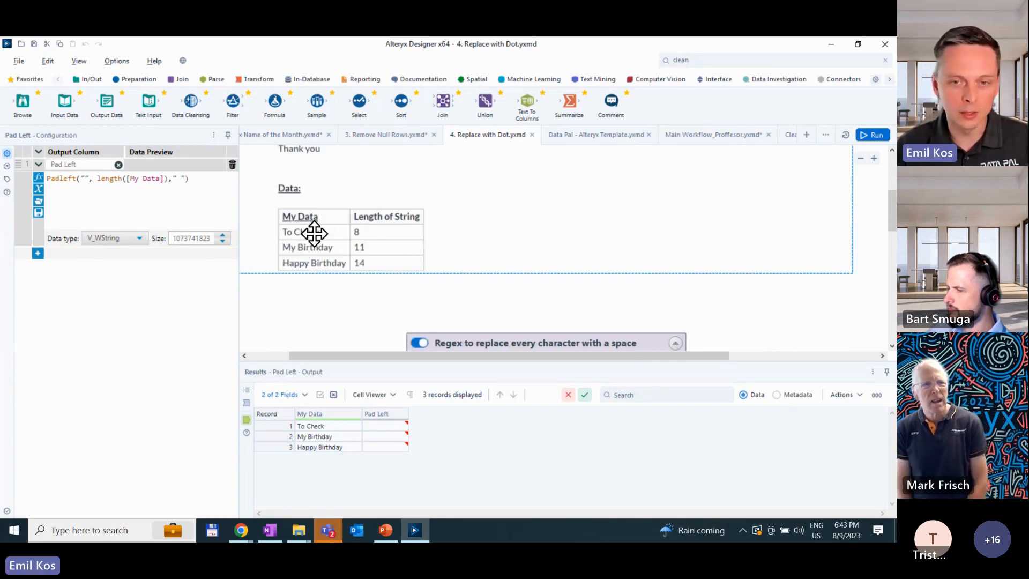
scroll(368, 231, "down", 2)
scroll(367, 231, "down", 2)
- Inspect the Text Input data, the Regex tool's Spaces output, and its Regex_Replace and Length check expressions
left_click(456, 220)
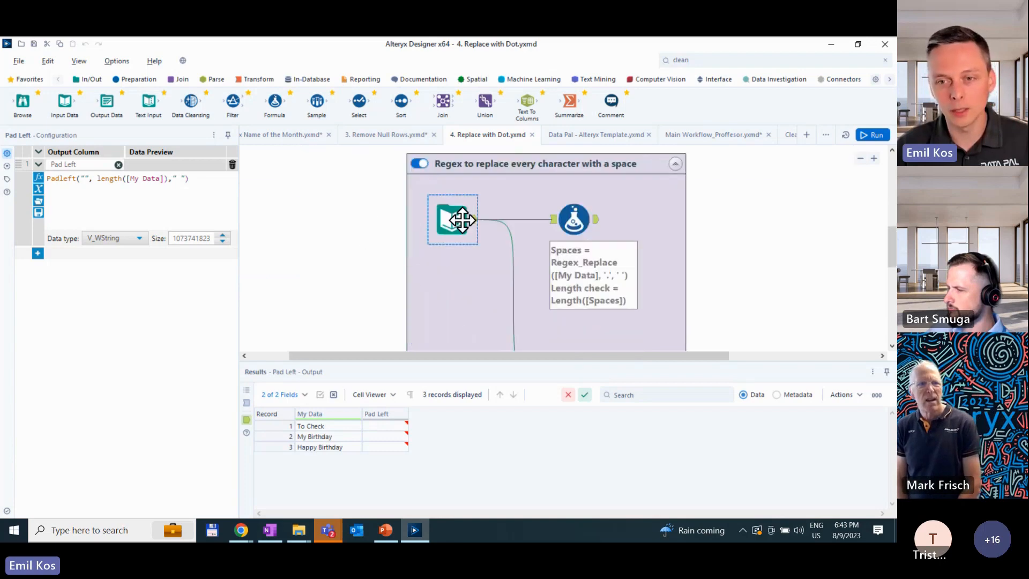
left_click(575, 217)
mouse_move(389, 427)
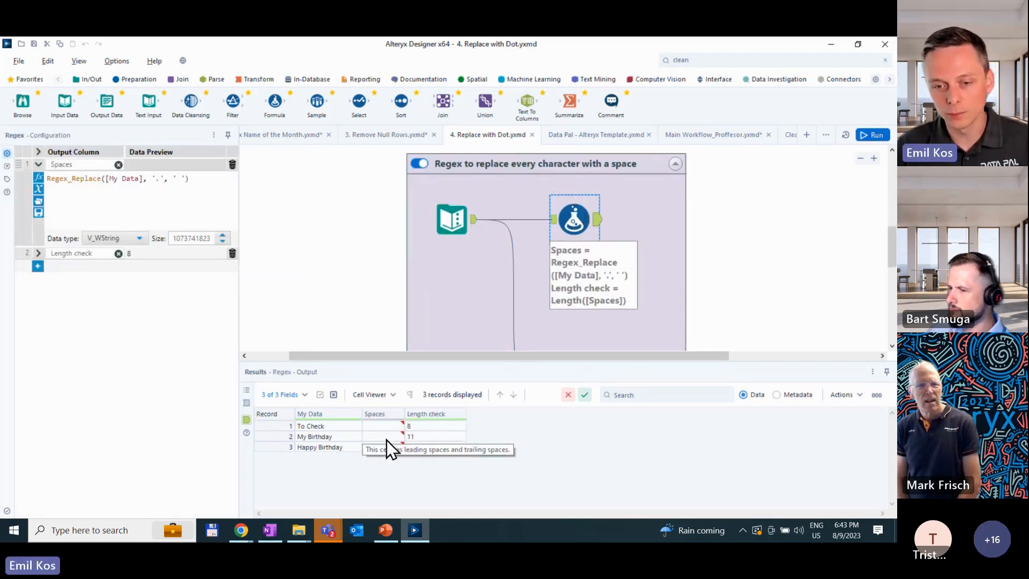
left_click(389, 426)
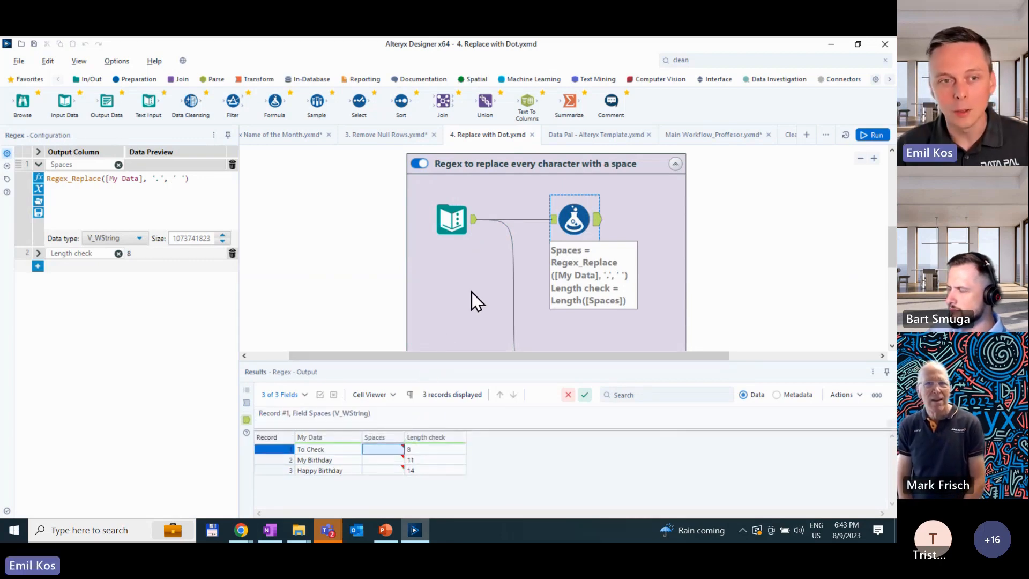
left_click(38, 253)
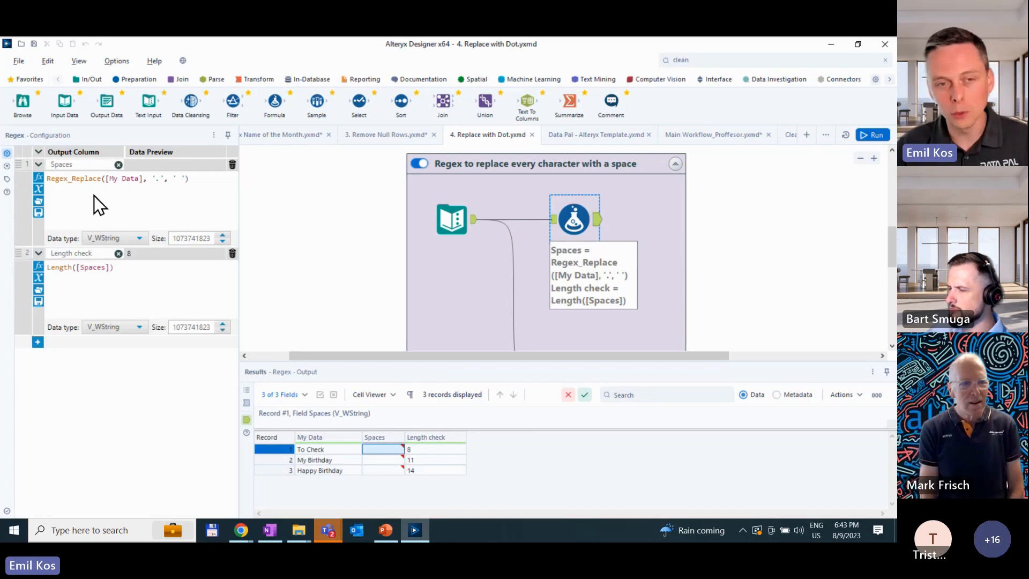
left_click_drag(195, 179, 42, 185)
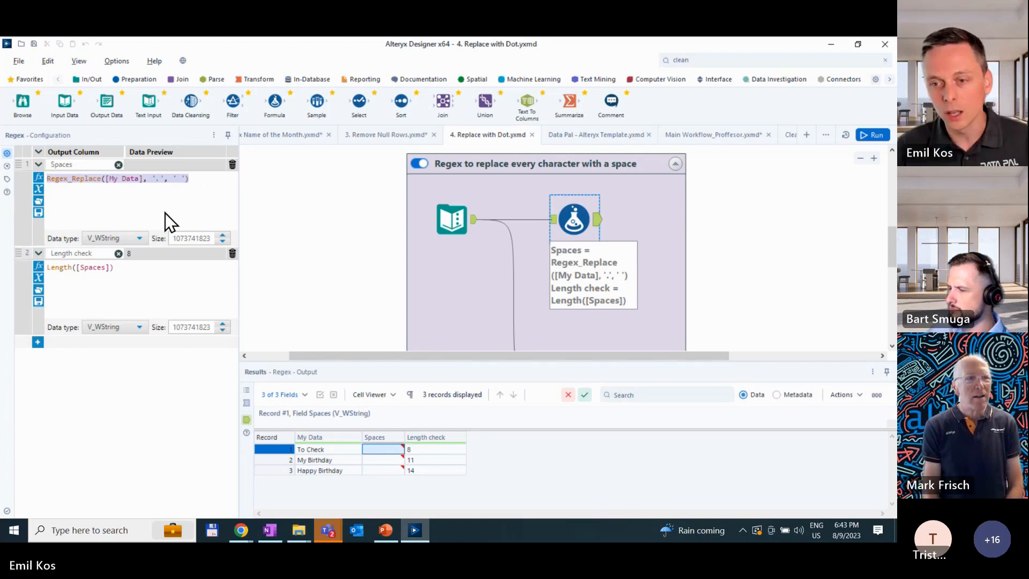
- Examine the Pad Left tool's Padleft expression in a wider configuration pane, including its length and padding arguments
scroll(544, 294, "down", 5)
left_click(576, 203)
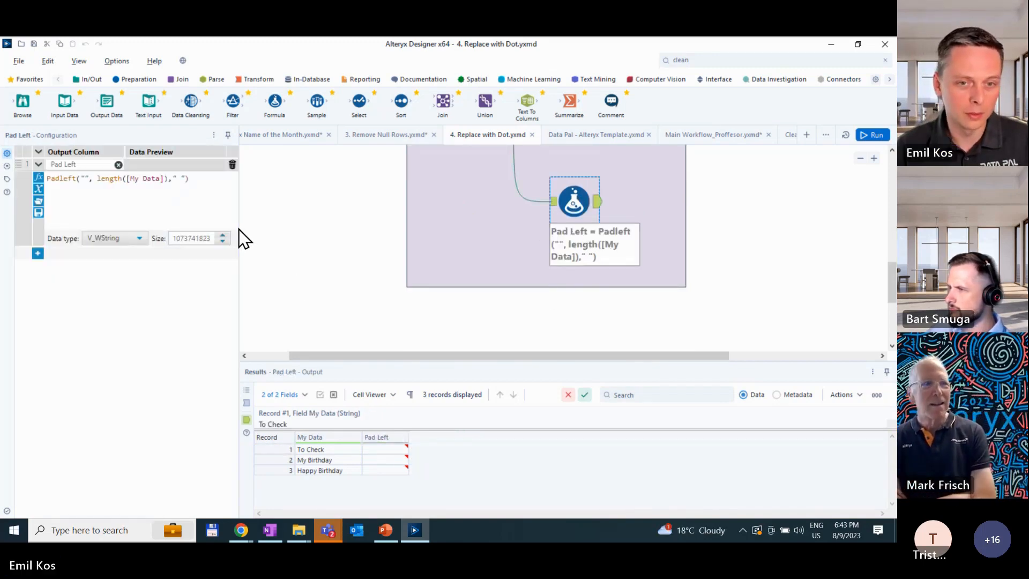
left_click_drag(239, 228, 275, 241)
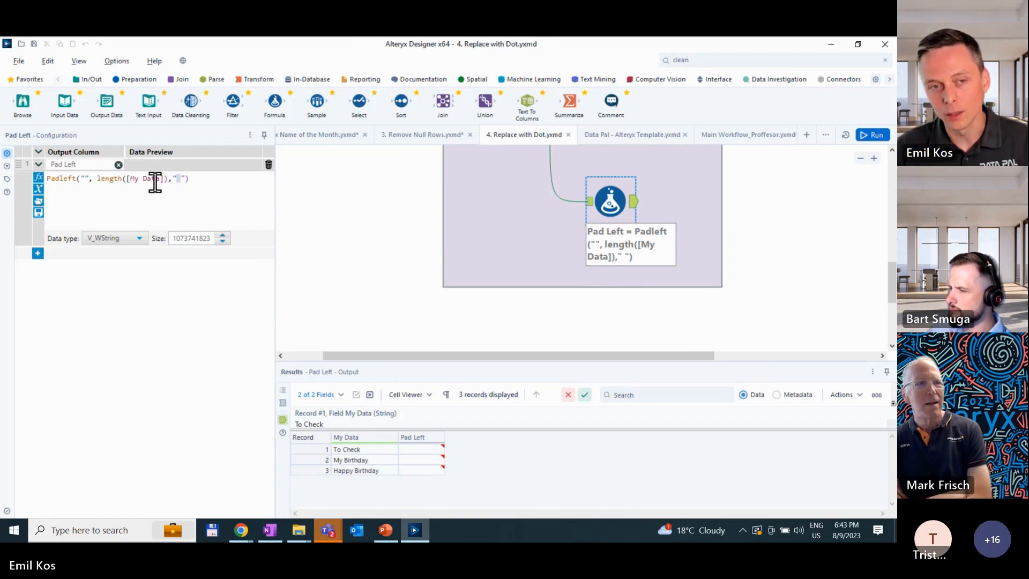
left_click_drag(189, 178, 165, 181)
left_click(98, 180)
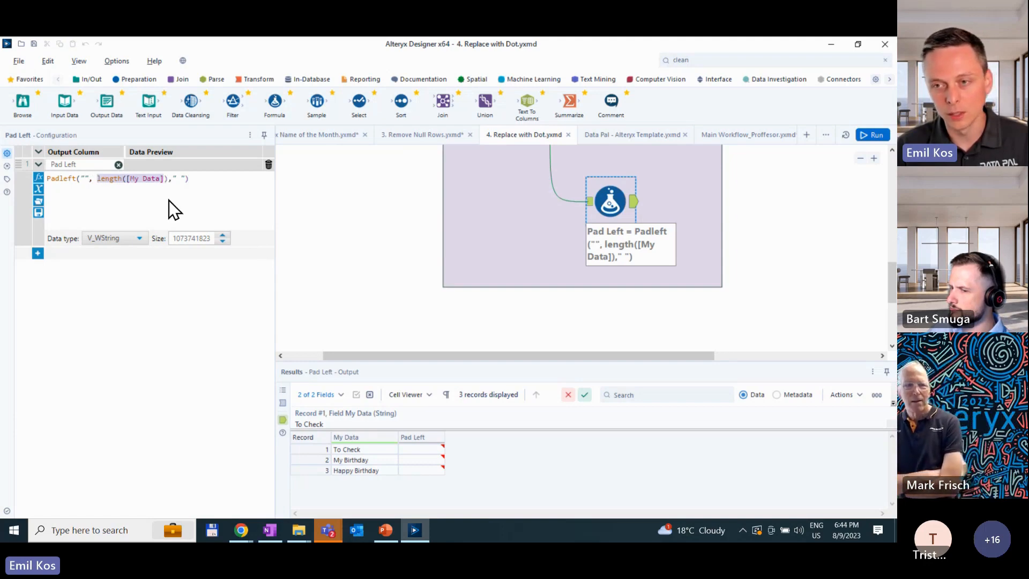
- Review the workflow's profile times and compare the Pad Left tool's expression with the Regex tool's expression and output
left_click(450, 236)
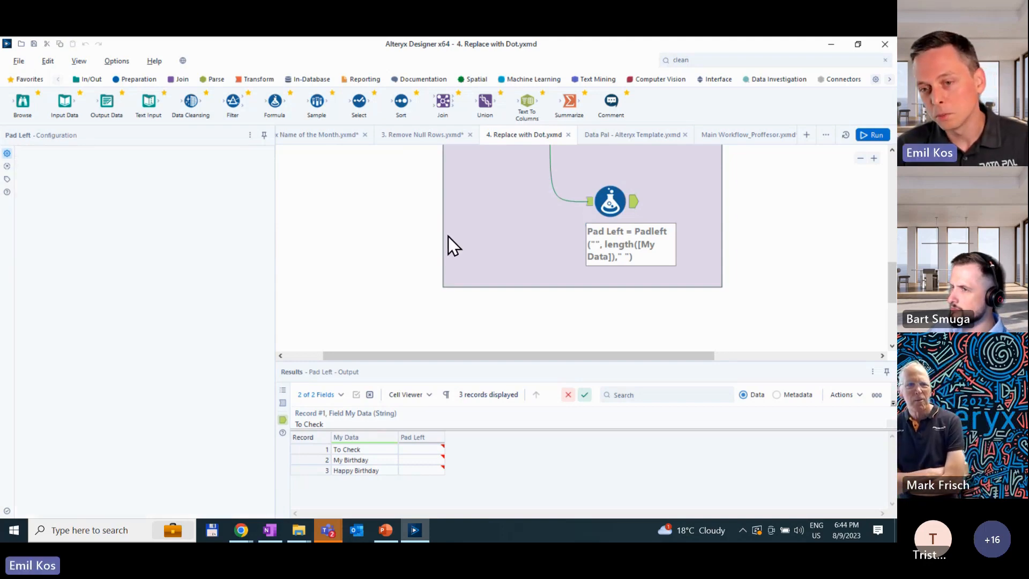
scroll(513, 255, "up", 3)
scroll(585, 258, "down", 3)
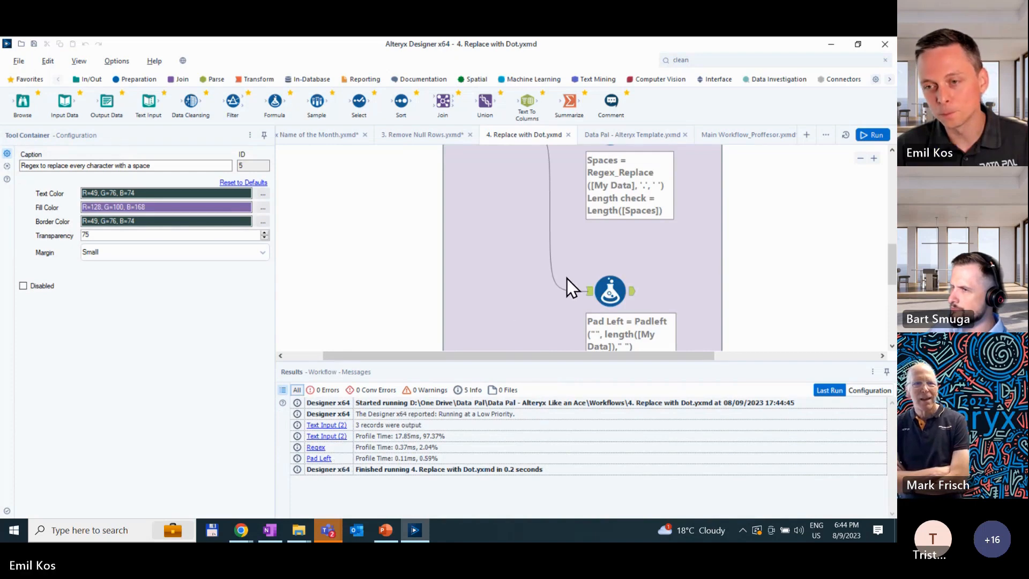
left_click(596, 278)
scroll(596, 277, "up", 3)
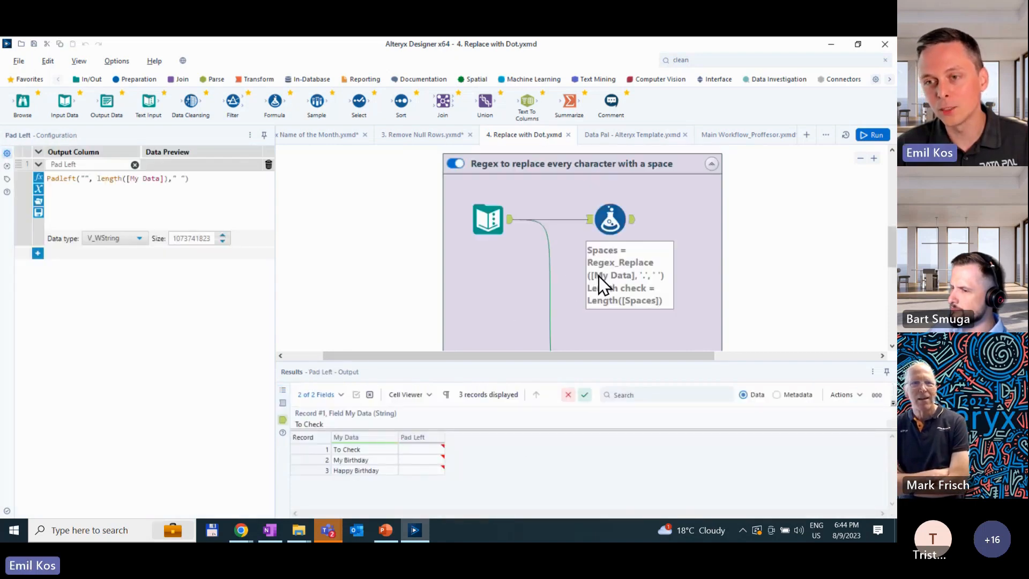
left_click_drag(79, 178, 37, 189)
left_click(68, 179)
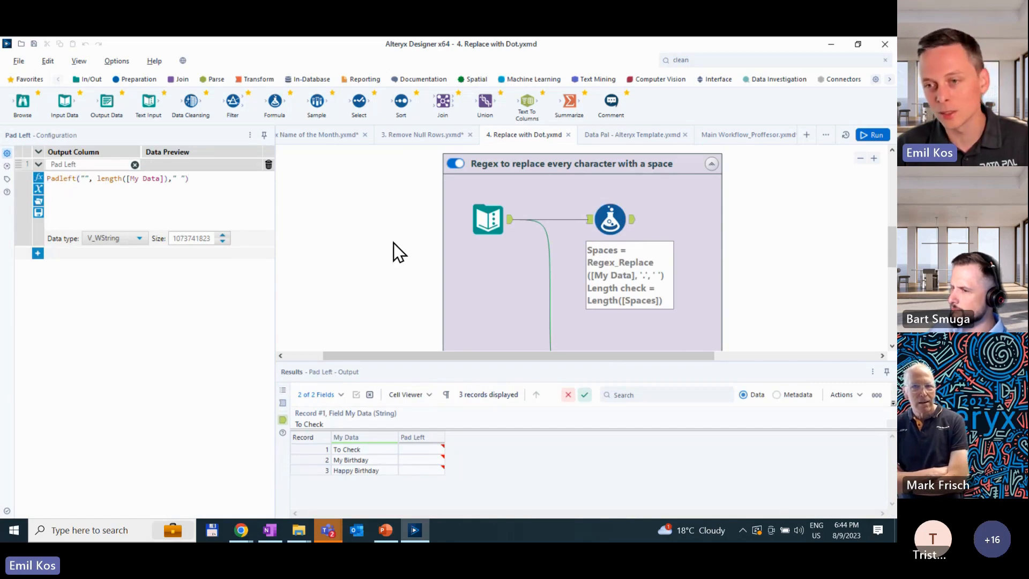
scroll(417, 246, "down", 3)
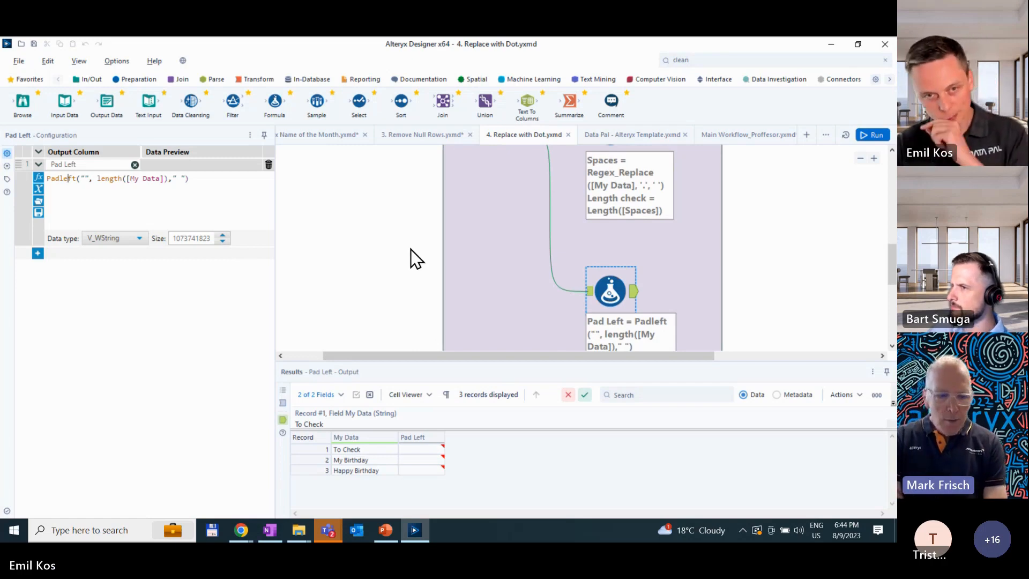
left_click(613, 195)
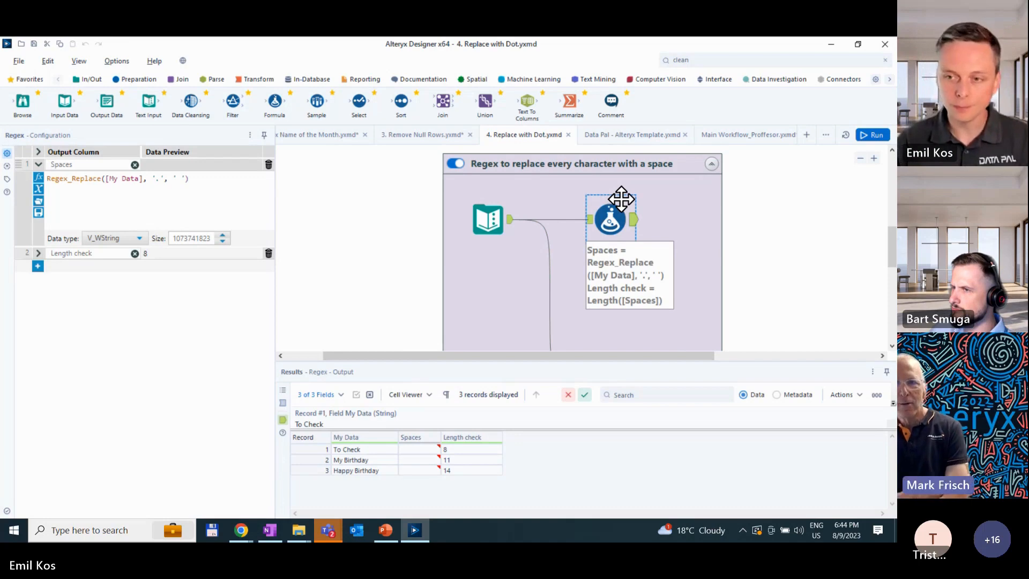
- Cache the Text Input tool, run the workflow and display its messages with the profile times
left_click(681, 295)
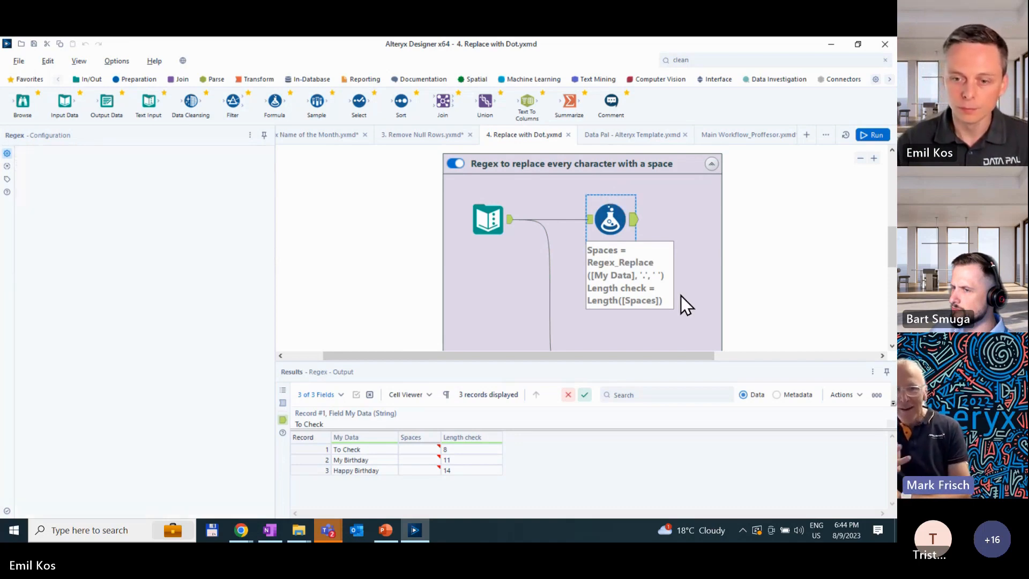
key("ctrl+r")
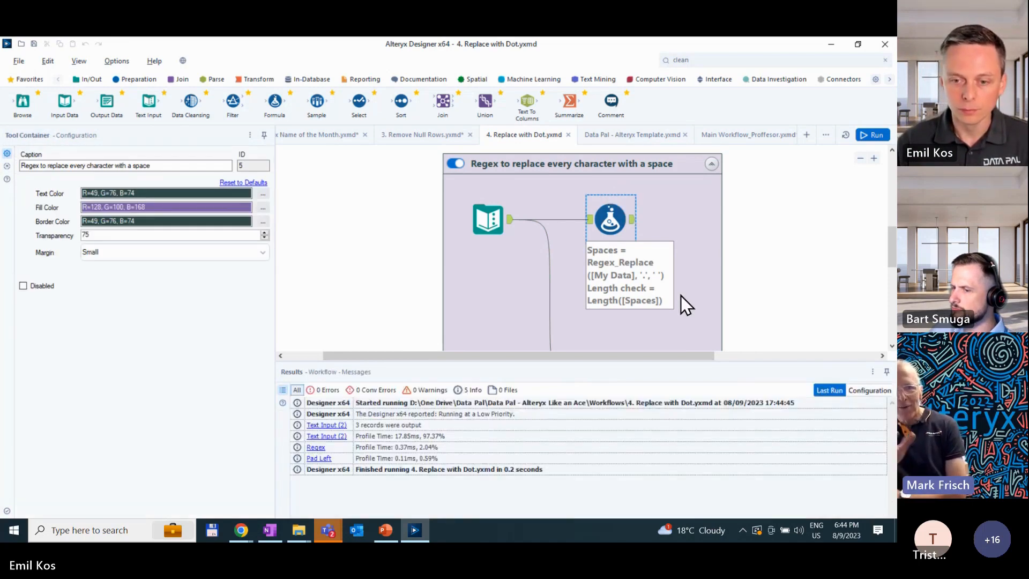
left_click(490, 219)
right_click(493, 219)
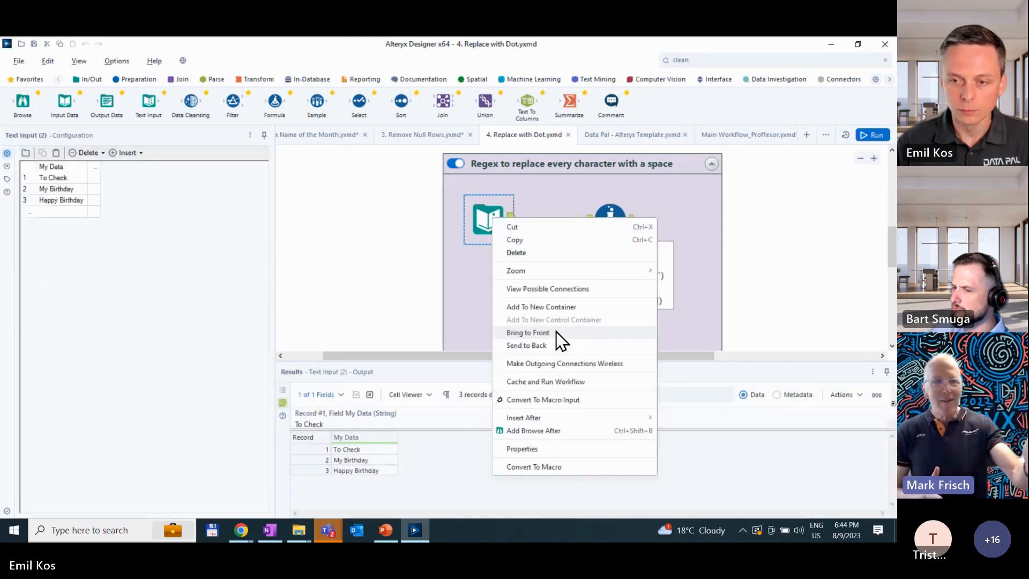
left_click(564, 381)
left_click(713, 265)
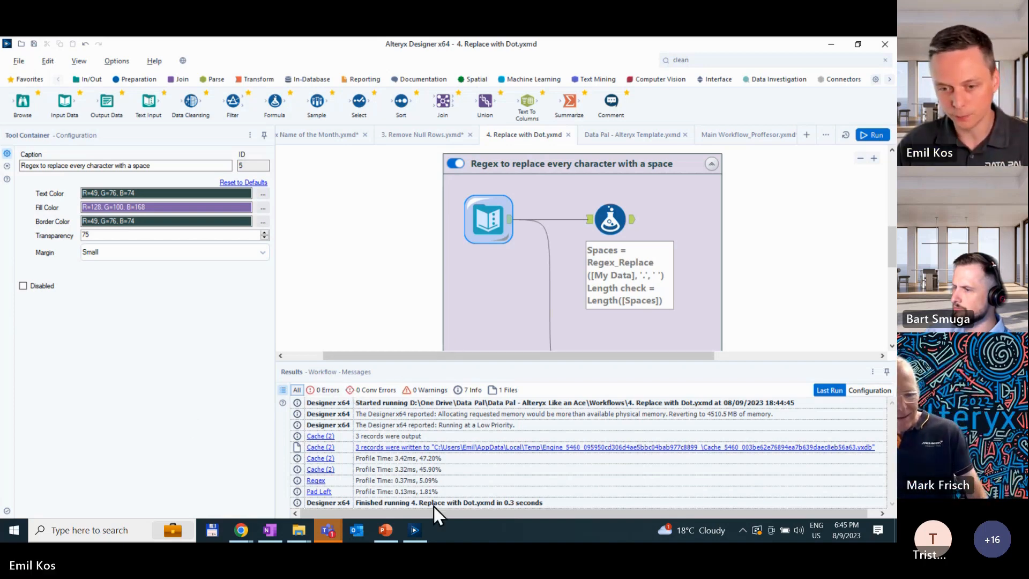
- Switch to the PowerPoint presentation and start the slide show from slide 20, "Unknown in select"
left_click(386, 531)
left_click(48, 441)
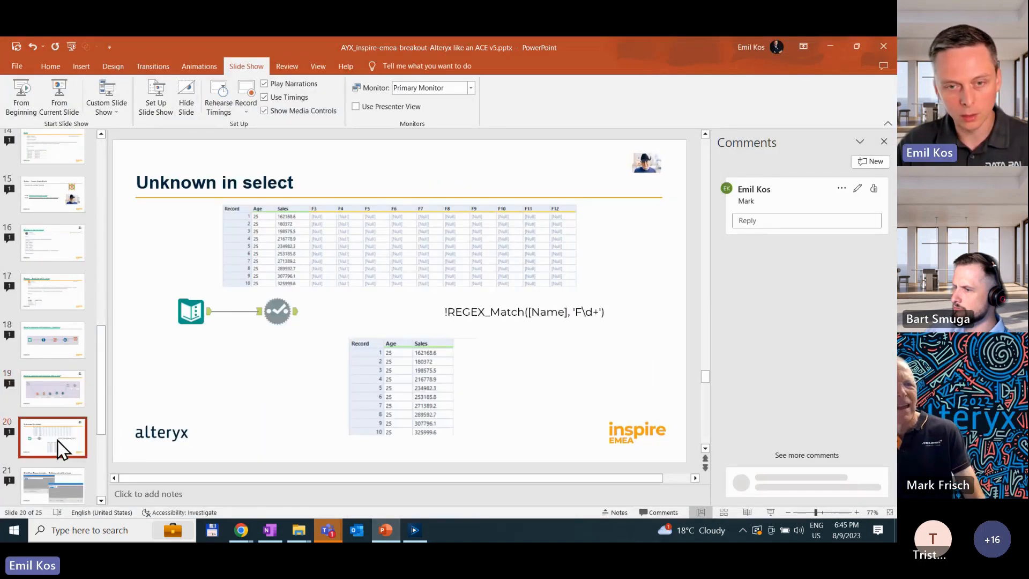
left_click(72, 96)
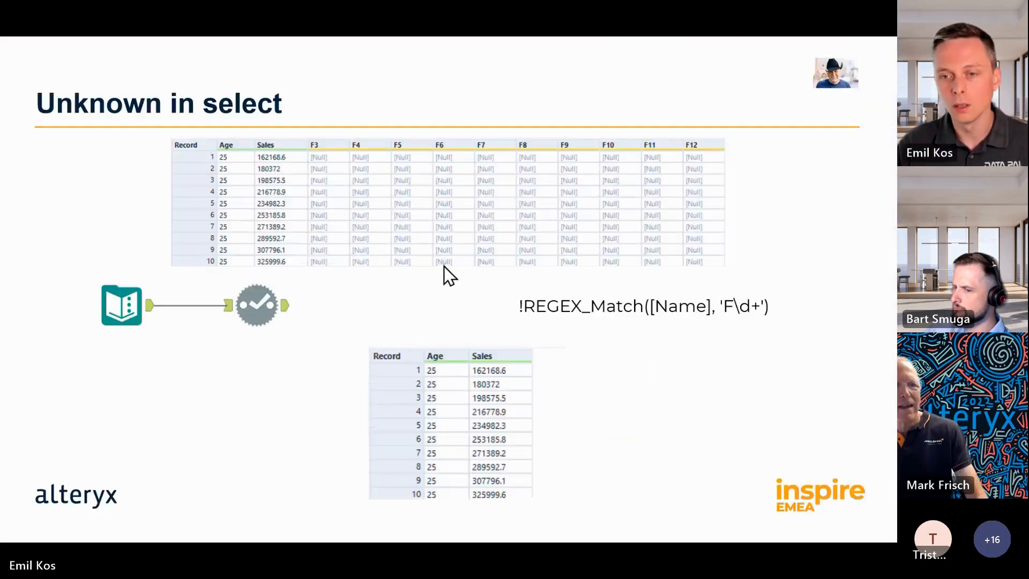
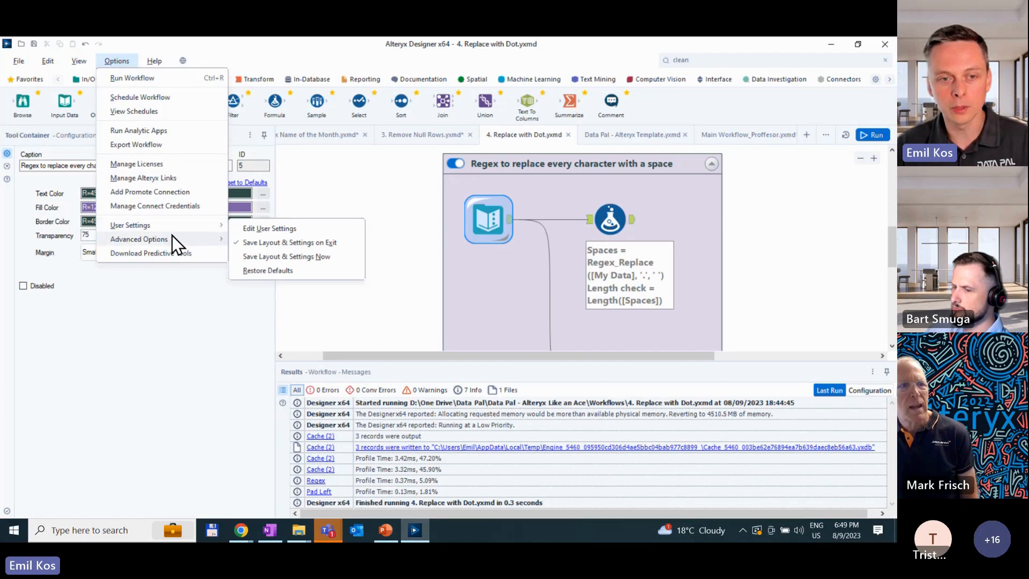
- View the workflow dependencies of the 4. Replace with Dot workflow and close the dialog
mouse_move(182, 236)
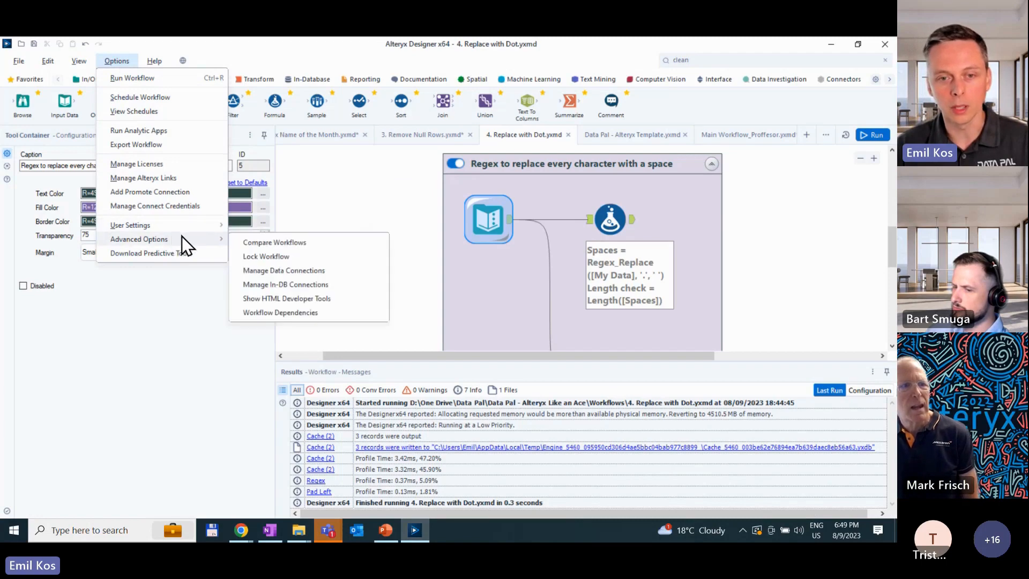
left_click(301, 312)
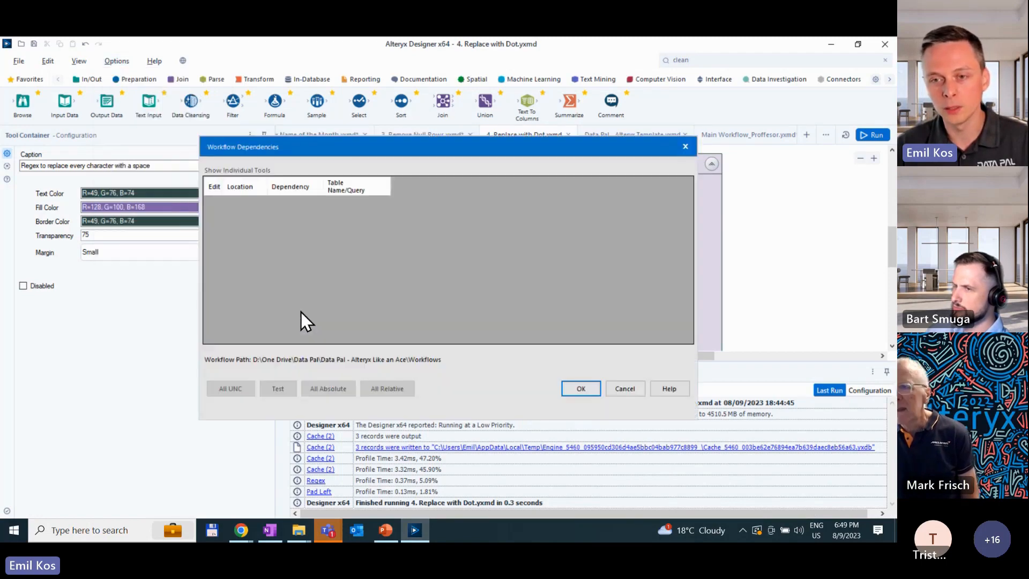
left_click(681, 146)
- Switch to the Main Workflow_Proffesor workflow and display its workflow dependencies
left_click(658, 138)
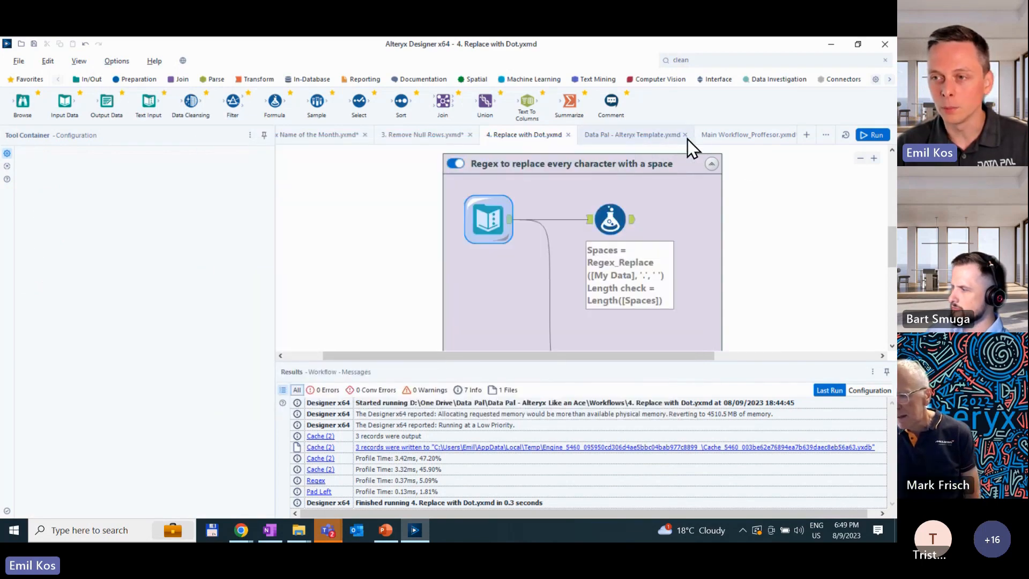
left_click(732, 137)
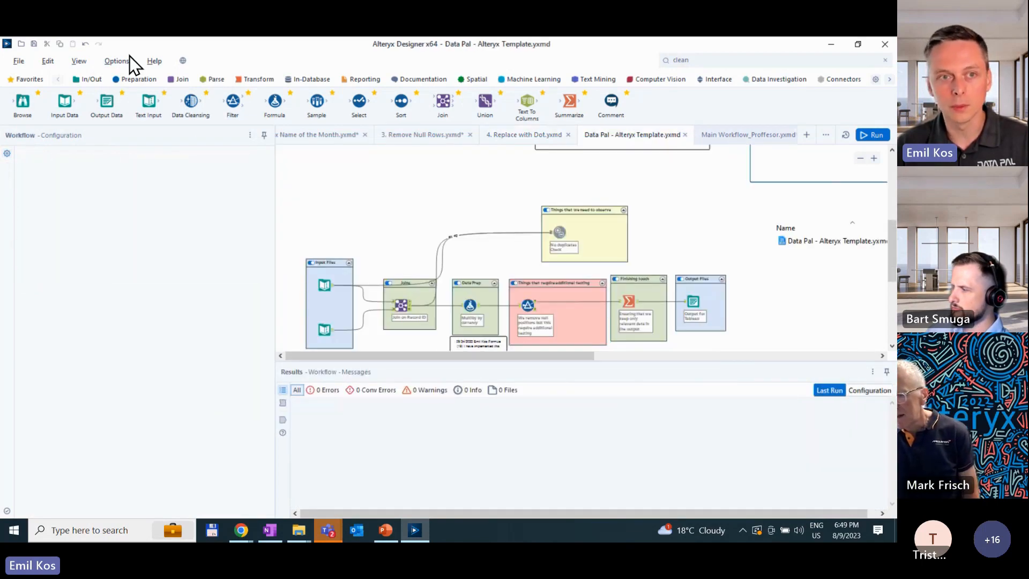
left_click(123, 60)
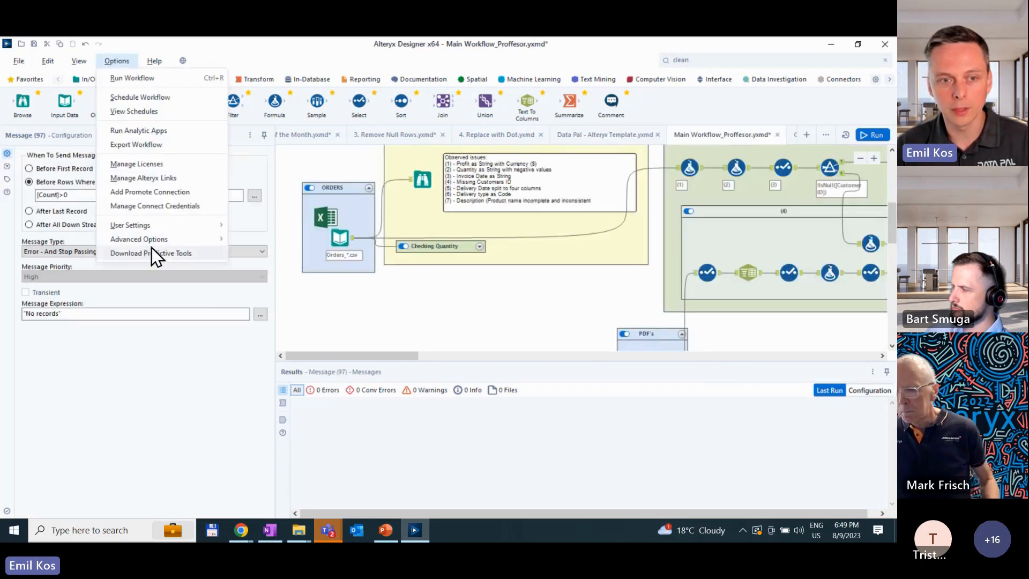
mouse_move(160, 223)
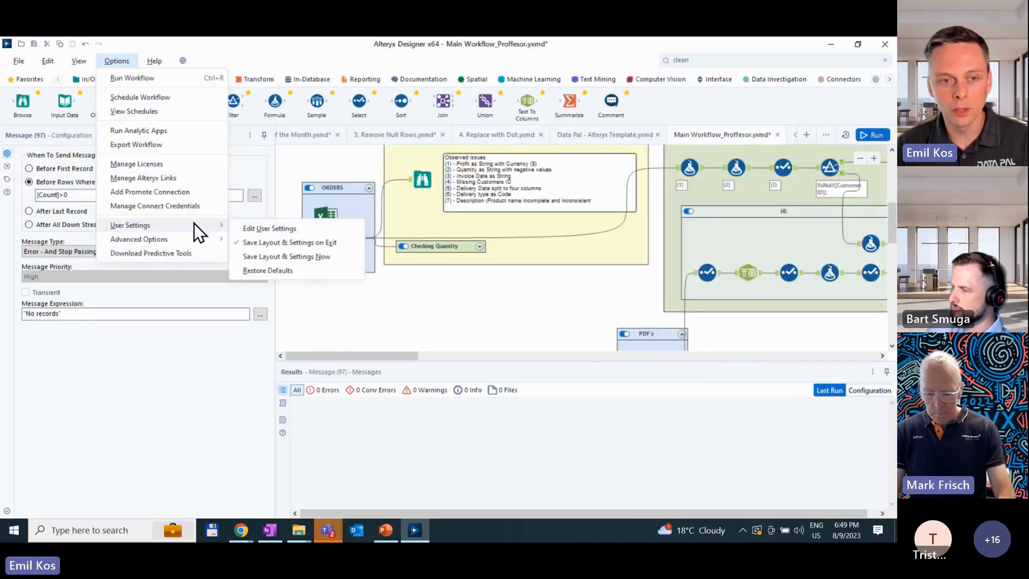
left_click(286, 312)
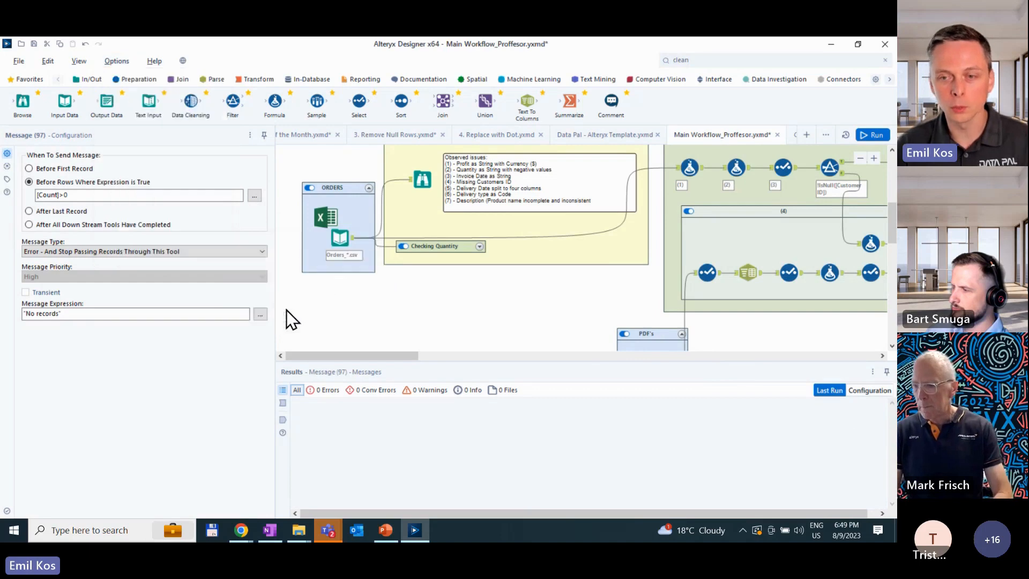
left_click(362, 297)
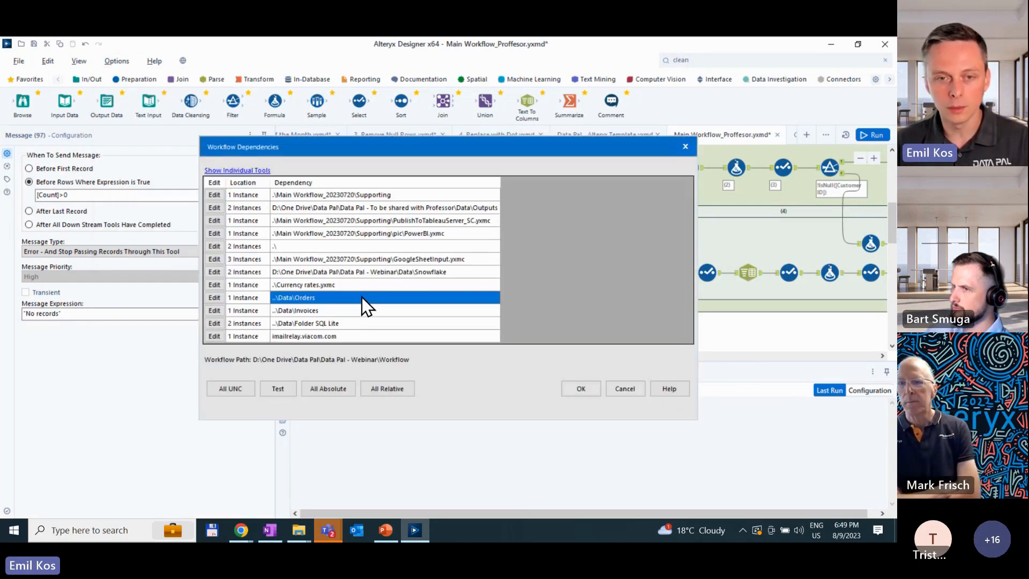
- Preview all workflow dependencies as absolute paths, checking the Supporting folder entry, and close the dialog without applying
left_click(337, 390)
left_click_drag(303, 195, 324, 203)
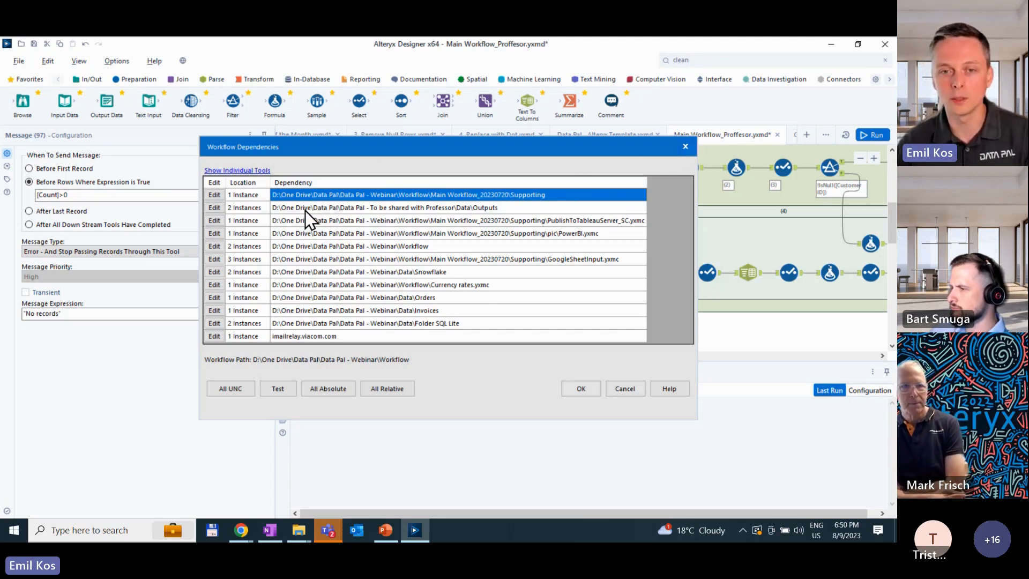
left_click(685, 147)
- Open Find and Replace for the whole workflow, enter the user name as the text to find, and close it without replacing anything
left_click(320, 289)
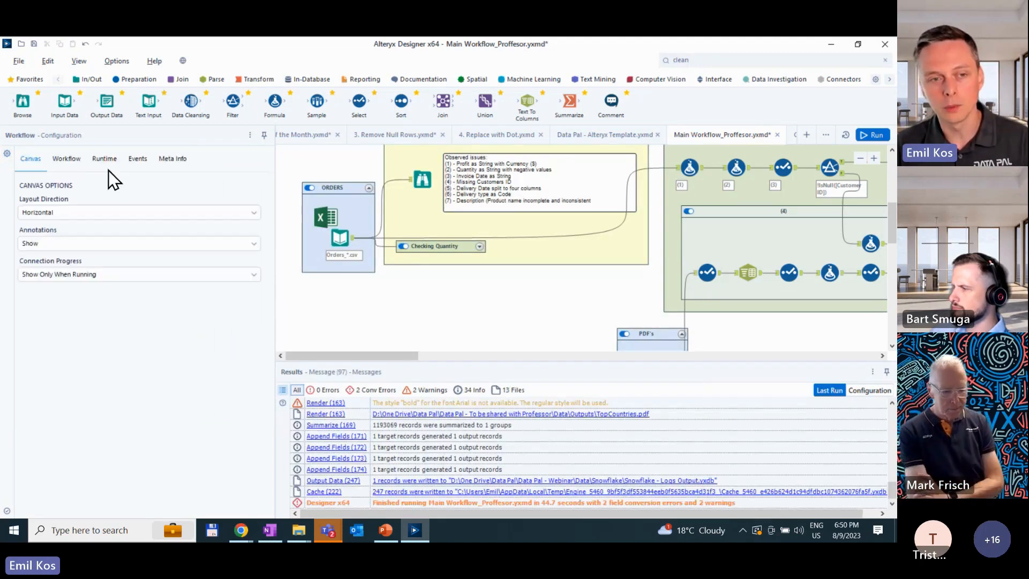
left_click_drag(276, 272, 468, 268)
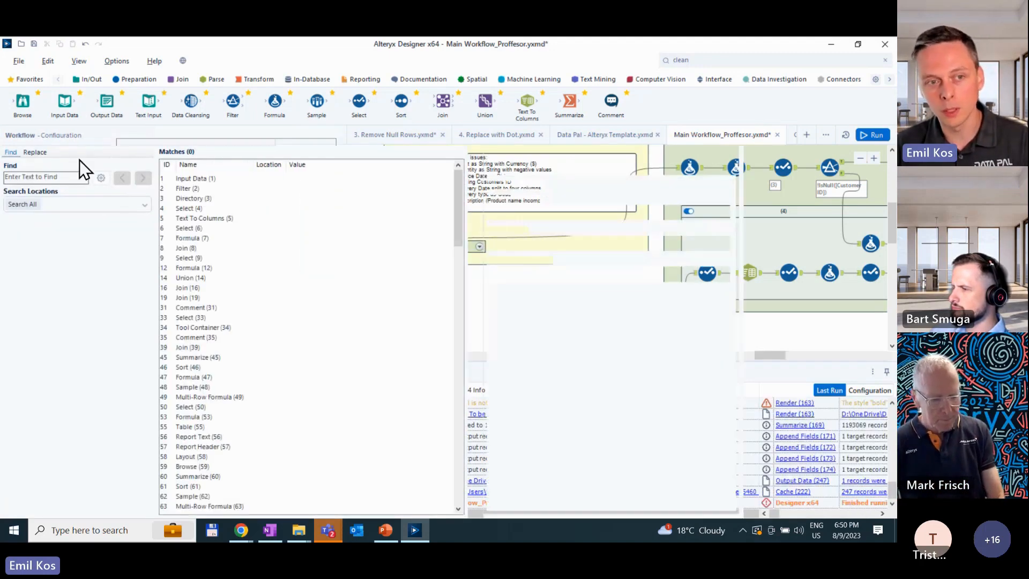
left_click(42, 154)
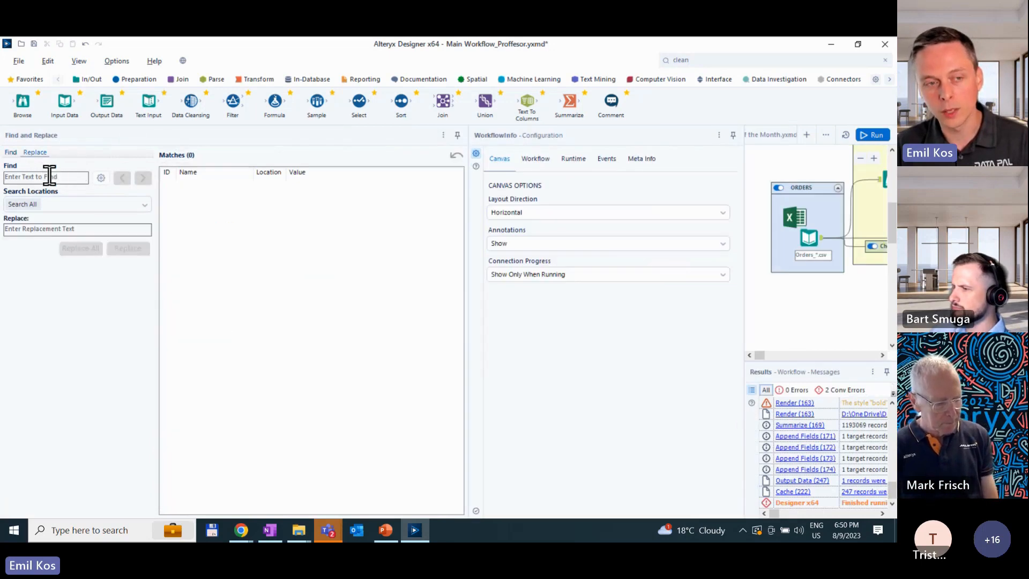
type("Ekos")
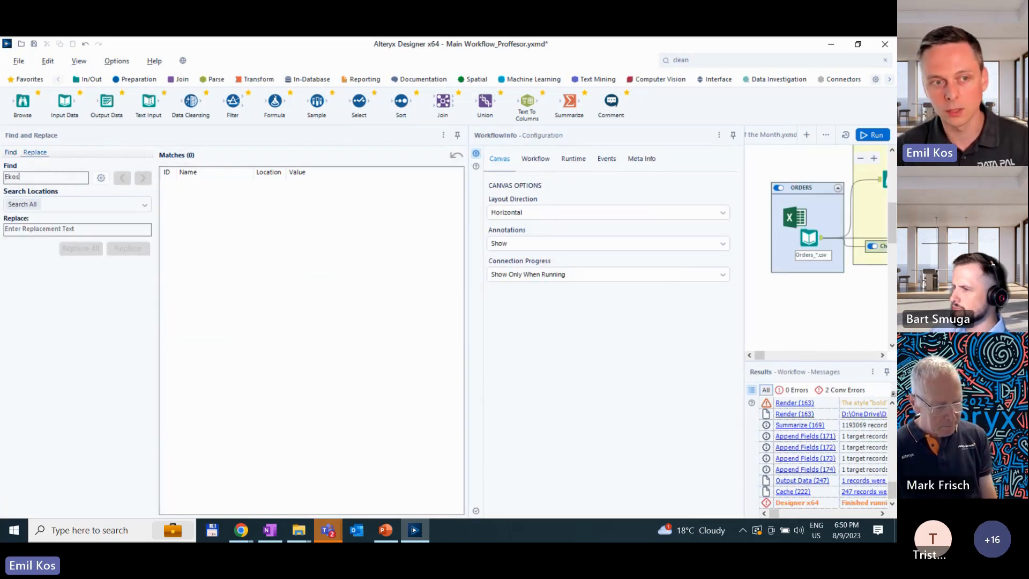
key("Tab")
left_click(48, 230)
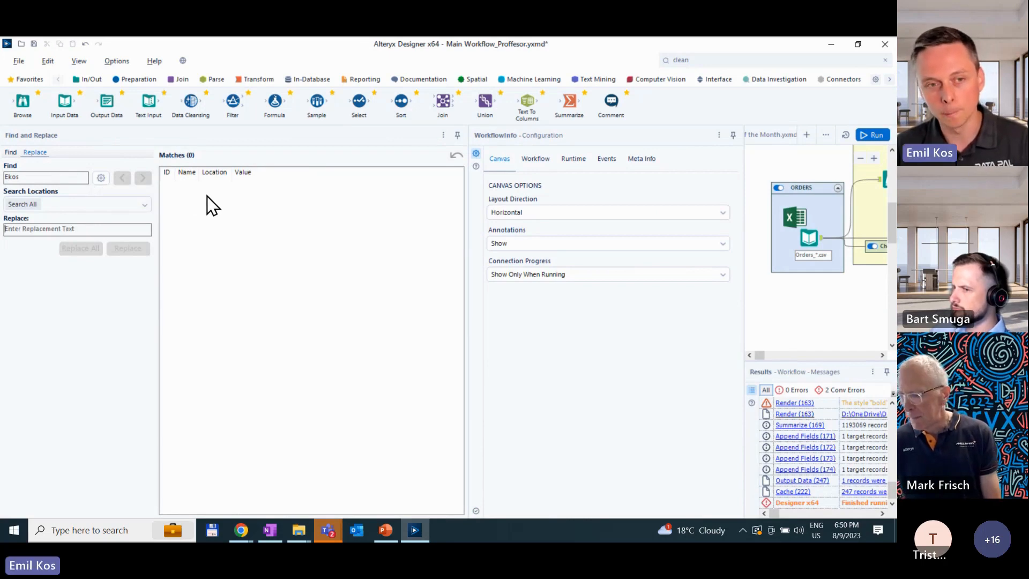
left_click(443, 136)
left_click(449, 192)
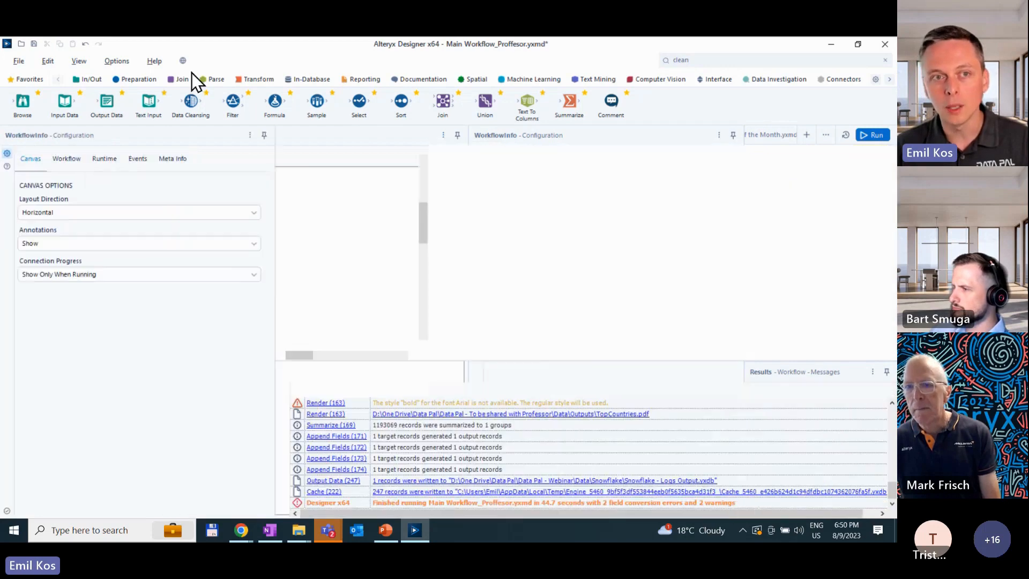
- Reopen the workflow dependencies of Main Workflow_Proffesor and try converting all paths to relative
left_click(117, 60)
mouse_move(158, 239)
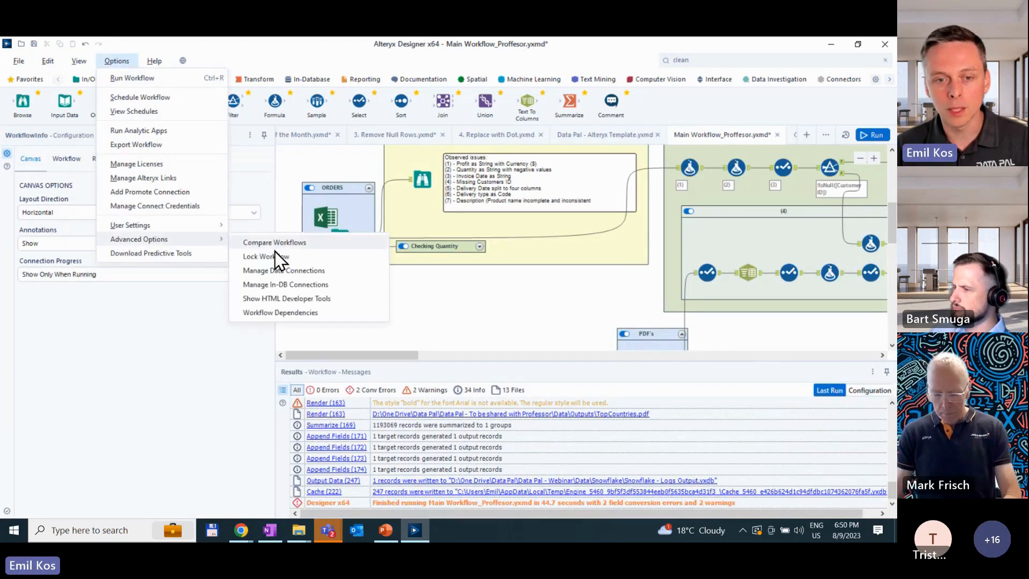
left_click(302, 314)
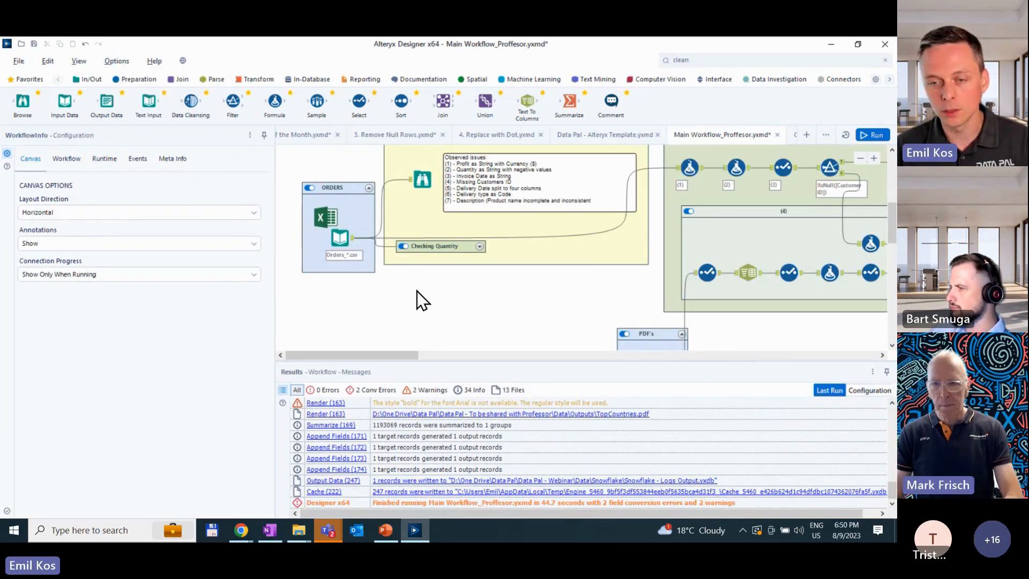
left_click(387, 389)
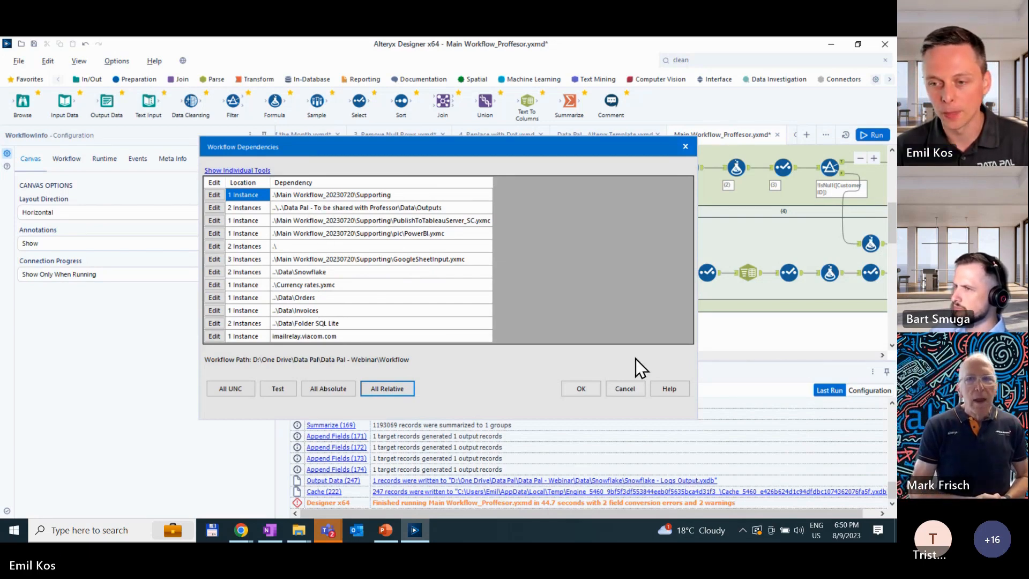
left_click(593, 387)
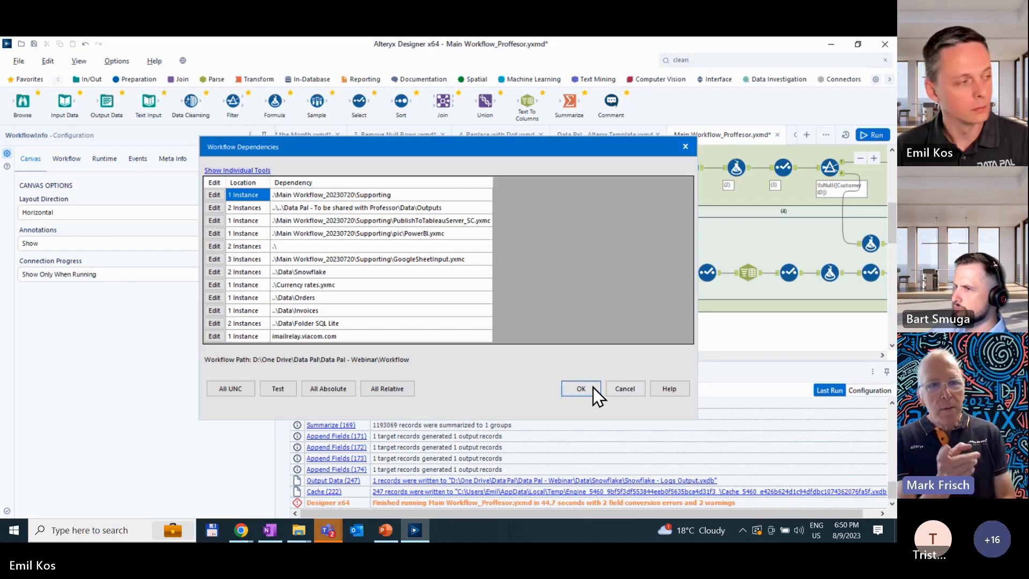
- Try the UNC, absolute and relative path conversions on all dependencies and cancel the dialog
left_click(240, 391)
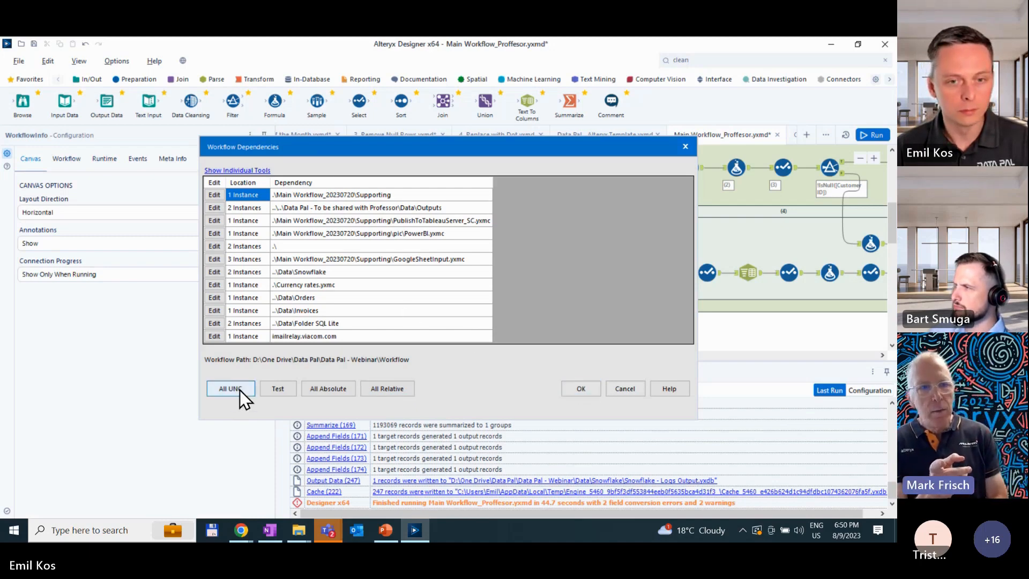
left_click(315, 390)
left_click(378, 394)
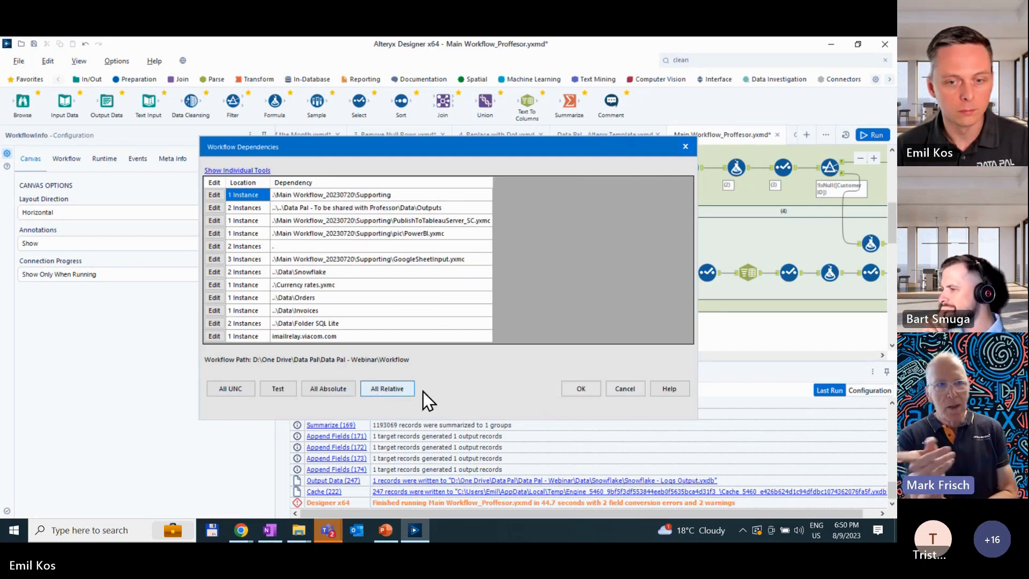
left_click(618, 385)
- Check the workflow's runtime settings and add a User constant with an empty name to the workflow's constants
left_click(102, 159)
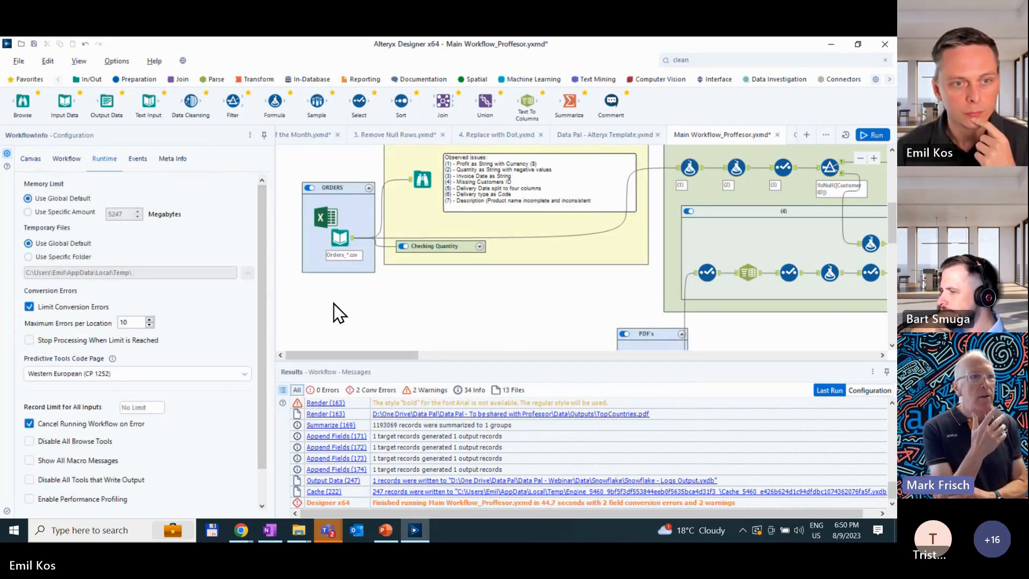
left_click(62, 161)
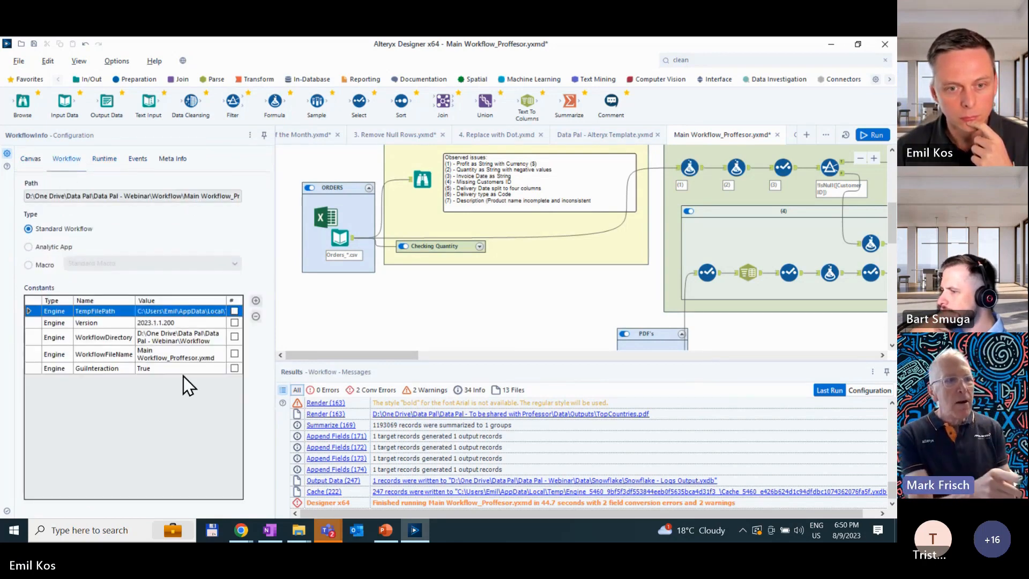
left_click(256, 301)
left_click(117, 380)
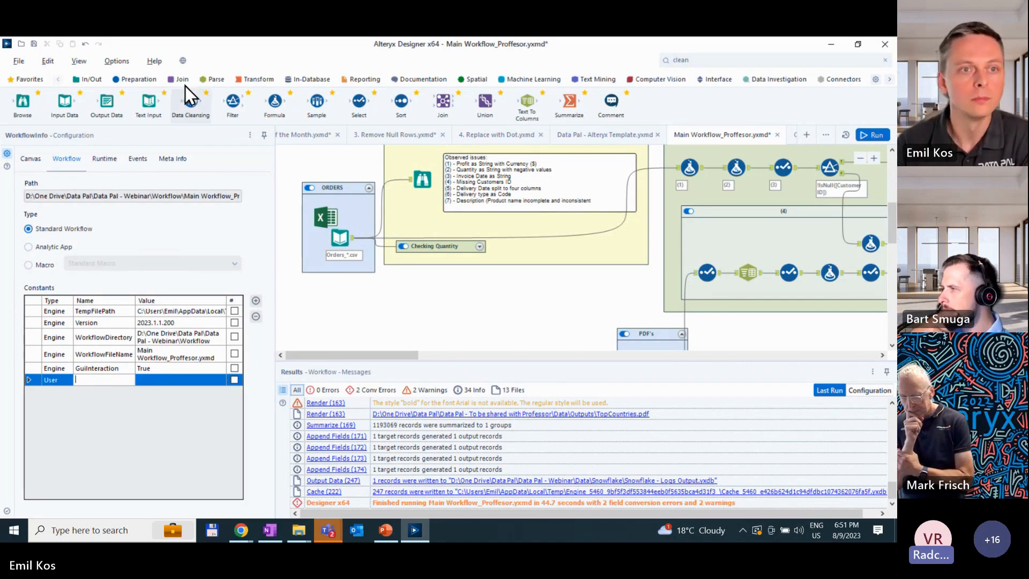
- Demonstrate the UNC, absolute and relative options for all paths in Workflow Dependencies once more and discard the changes
left_click(116, 62)
mouse_move(156, 245)
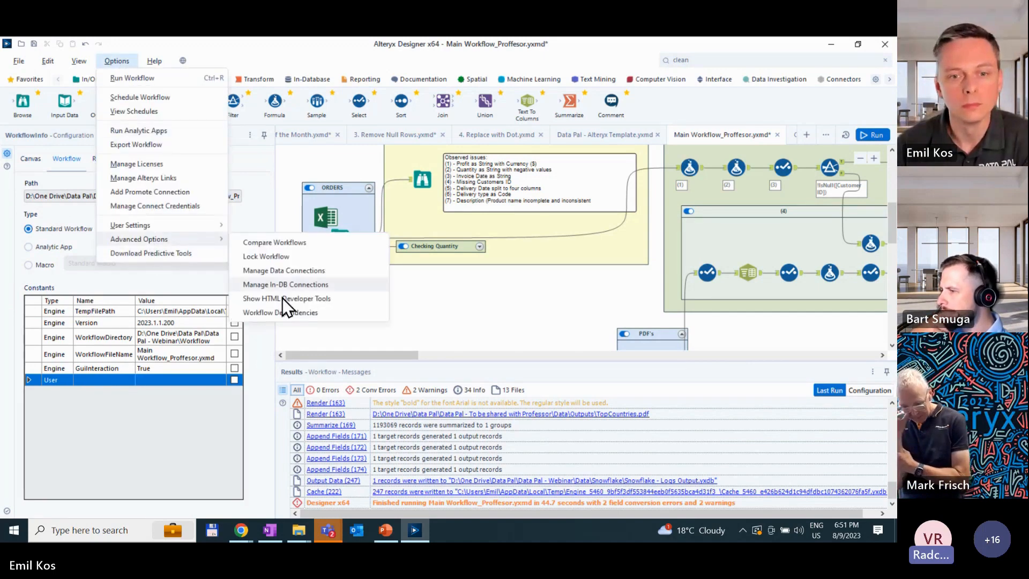
left_click(287, 314)
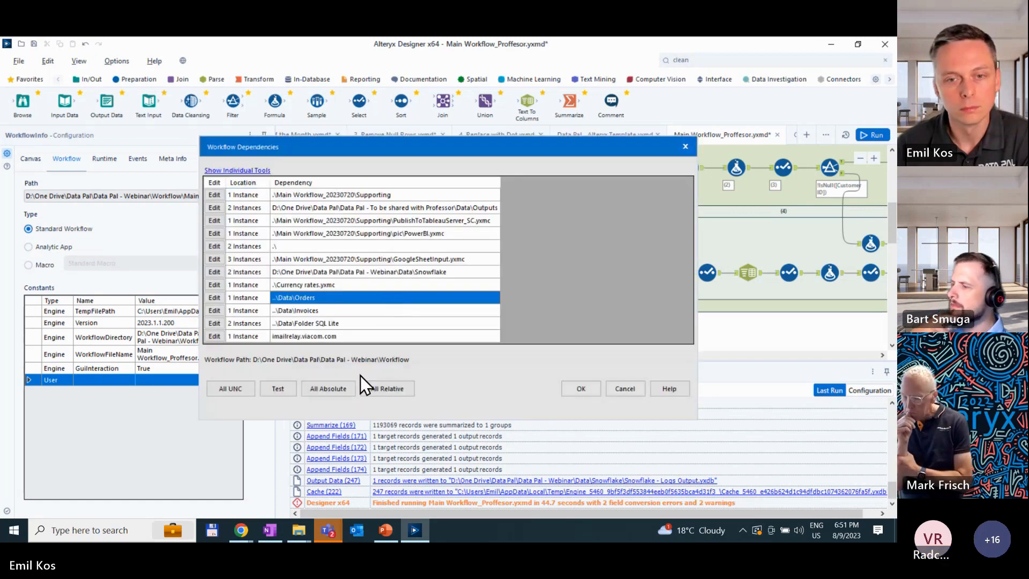
left_click(279, 195)
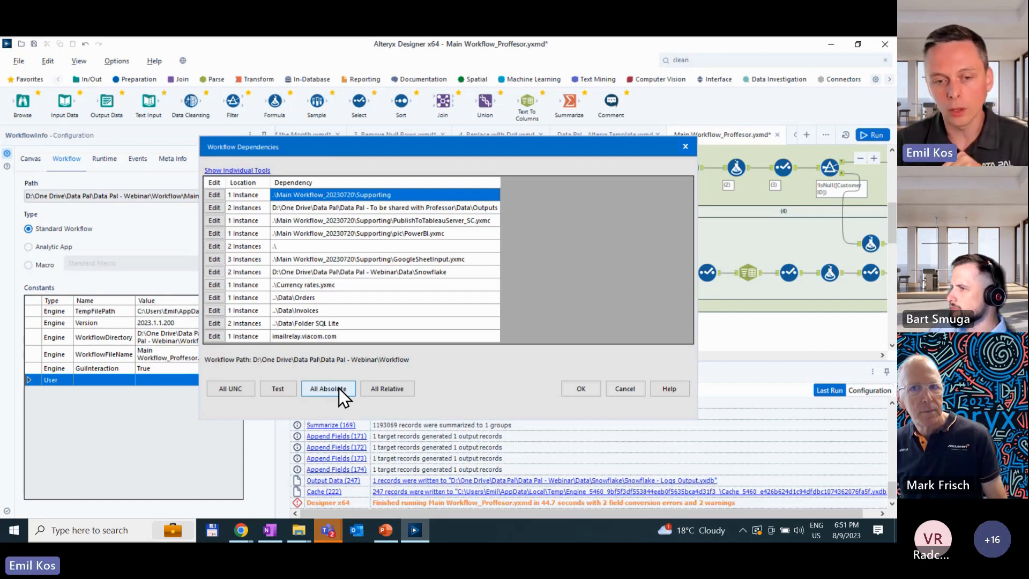
left_click(230, 389)
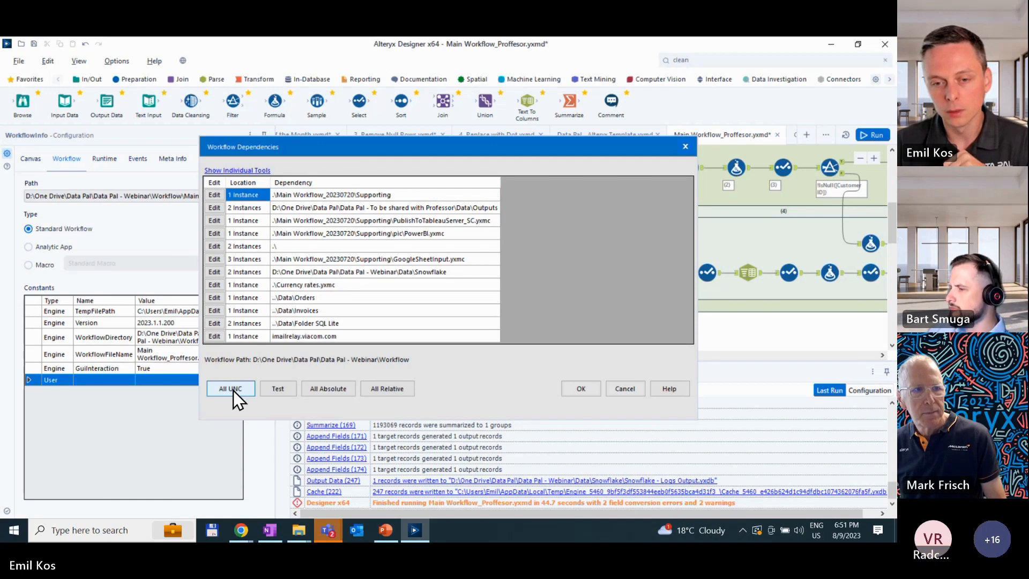
left_click(333, 387)
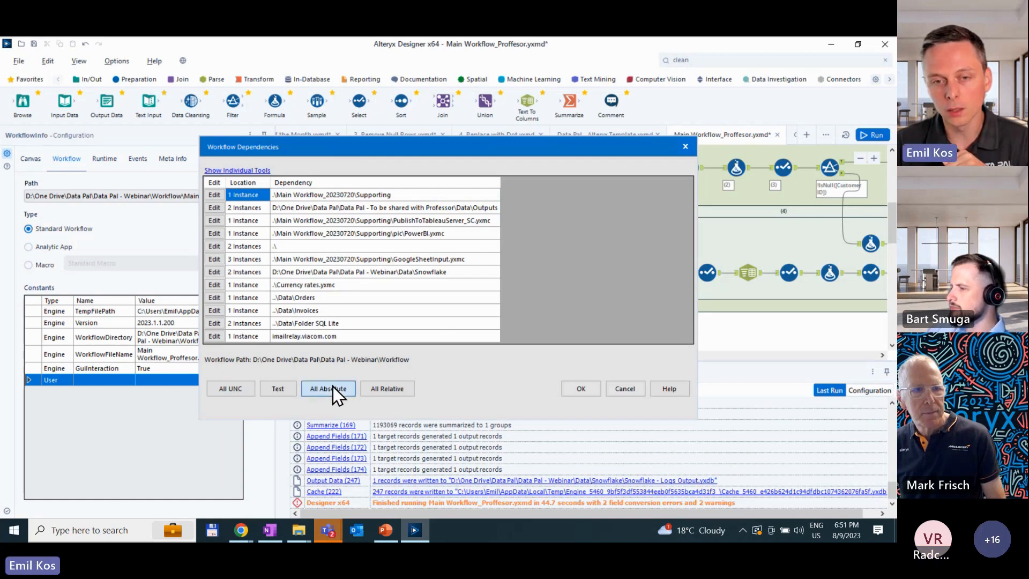
left_click(370, 397)
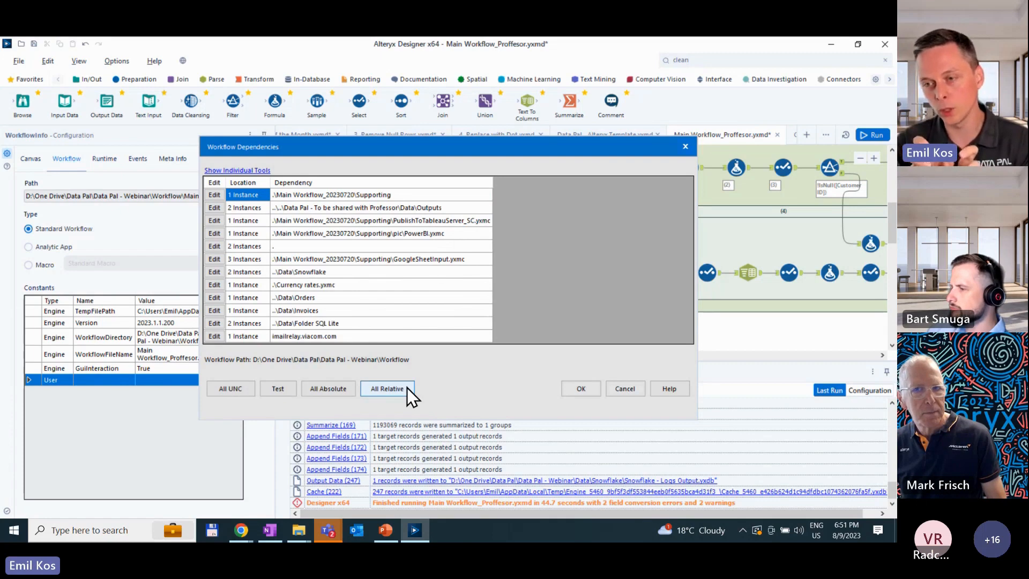
left_click(637, 388)
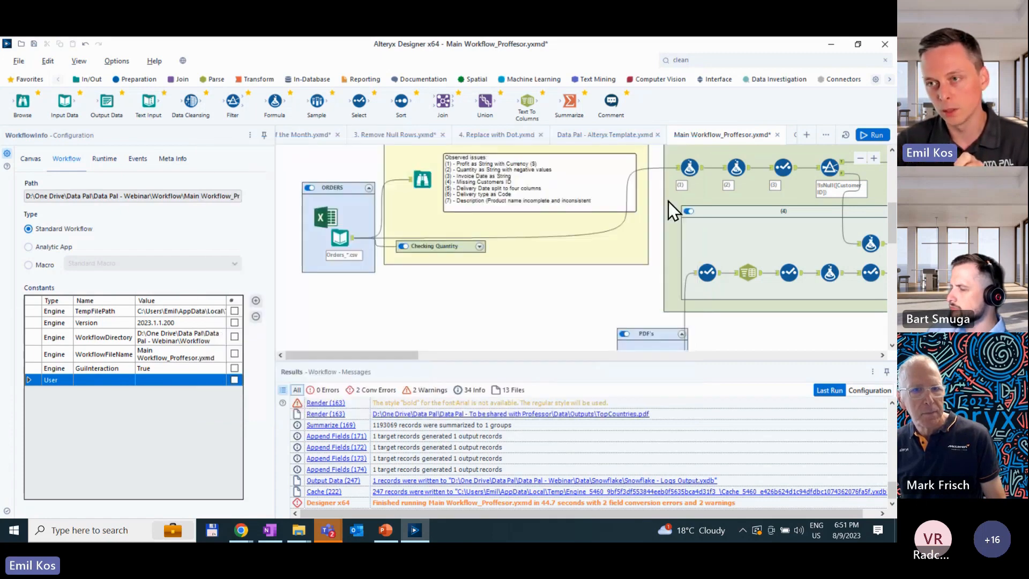
- Open the folder containing Main Workflow_Proffesor.yxmd, look into its ProcessFlow subfolder, return and select the Workflow folder's path
right_click(699, 131)
left_click(709, 235)
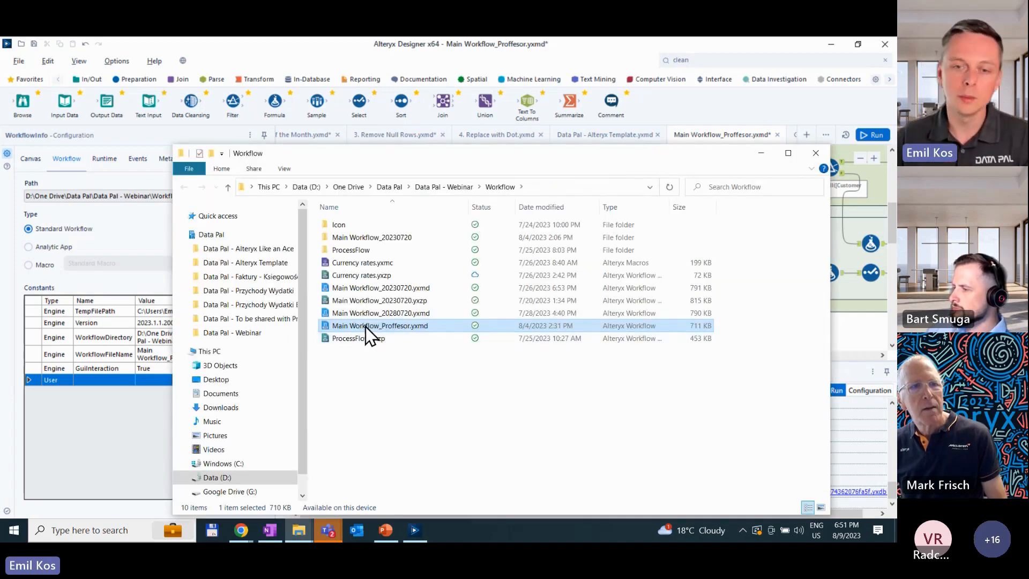
double_click(369, 248)
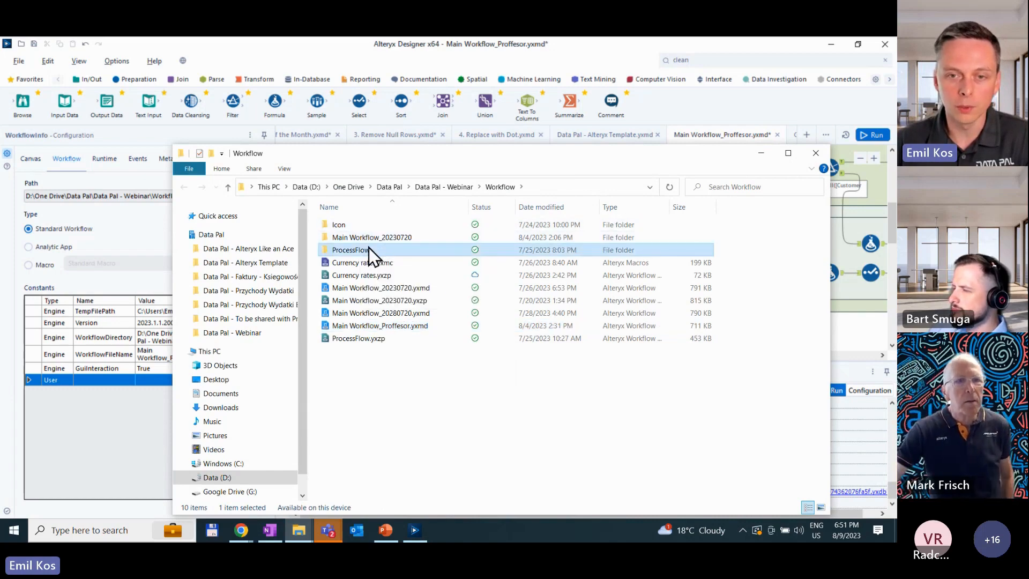
left_click(498, 188)
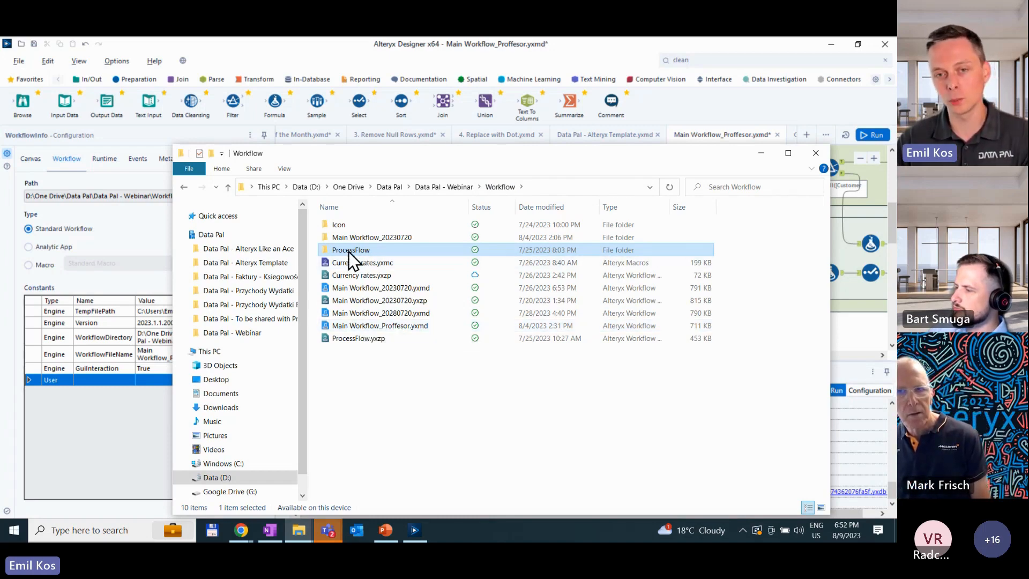
left_click(559, 188)
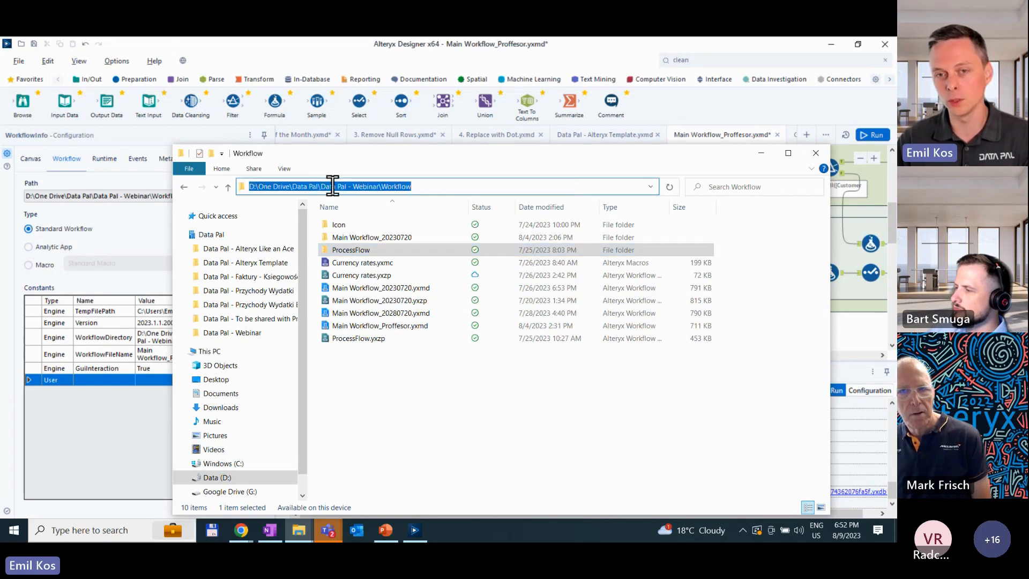
- Back in Alteryx Designer, name the empty User constant Test and set its value to C:\Test\
left_click(382, 328)
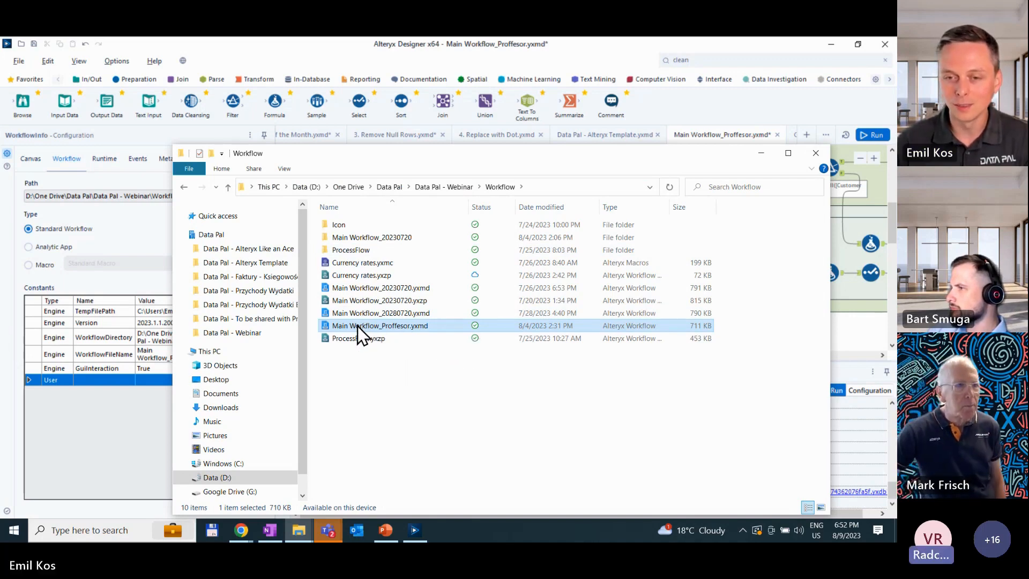
left_click(108, 382)
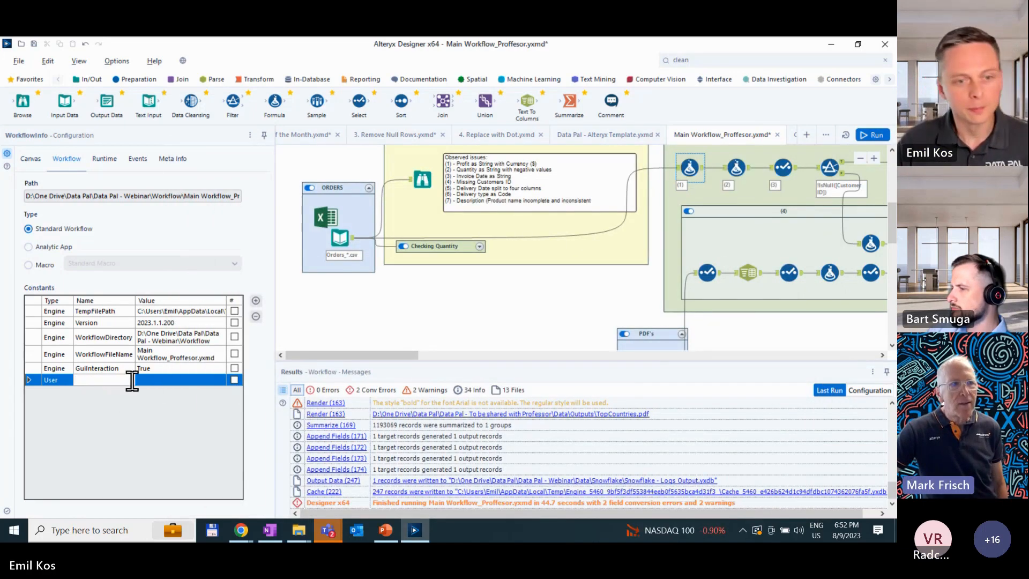
type("Test")
left_click(162, 380)
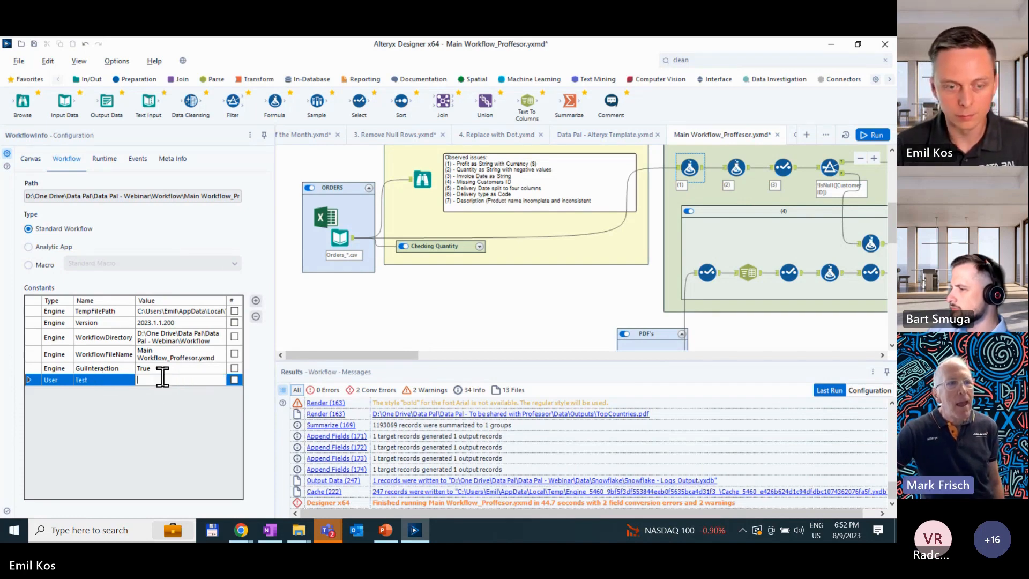
type("Y")
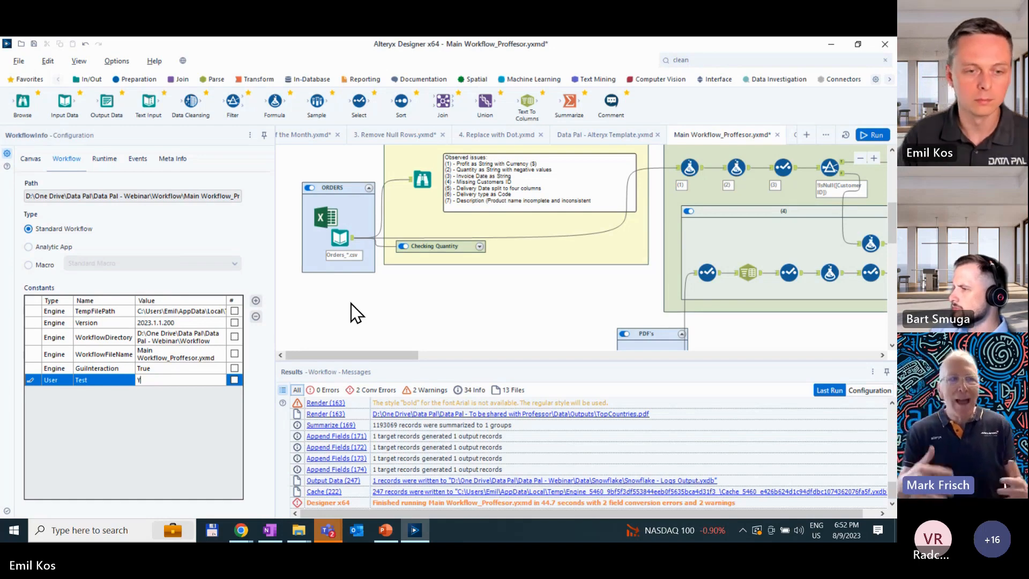
key("BackSpace")
type("C")
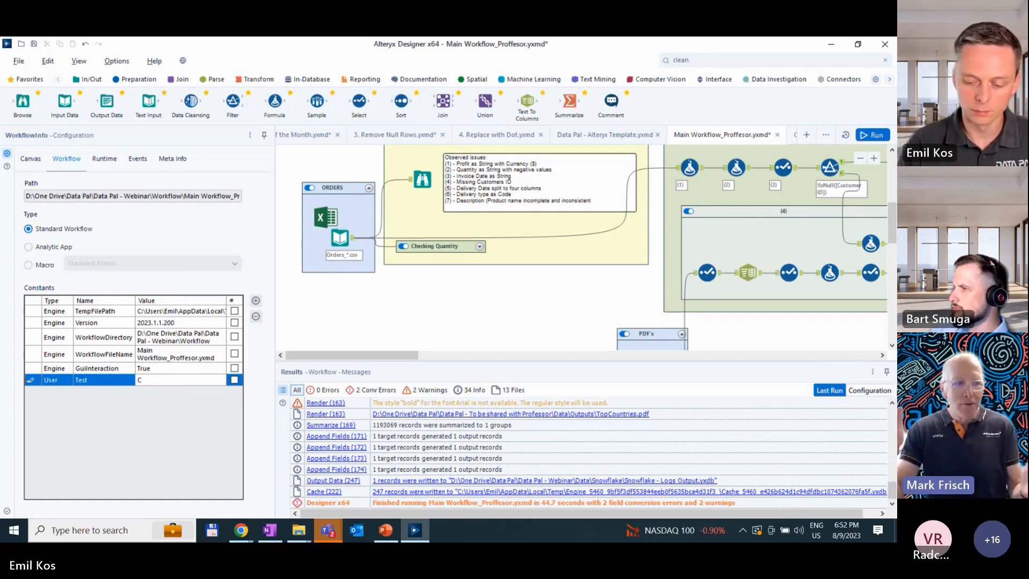
type(":\\Test\\")
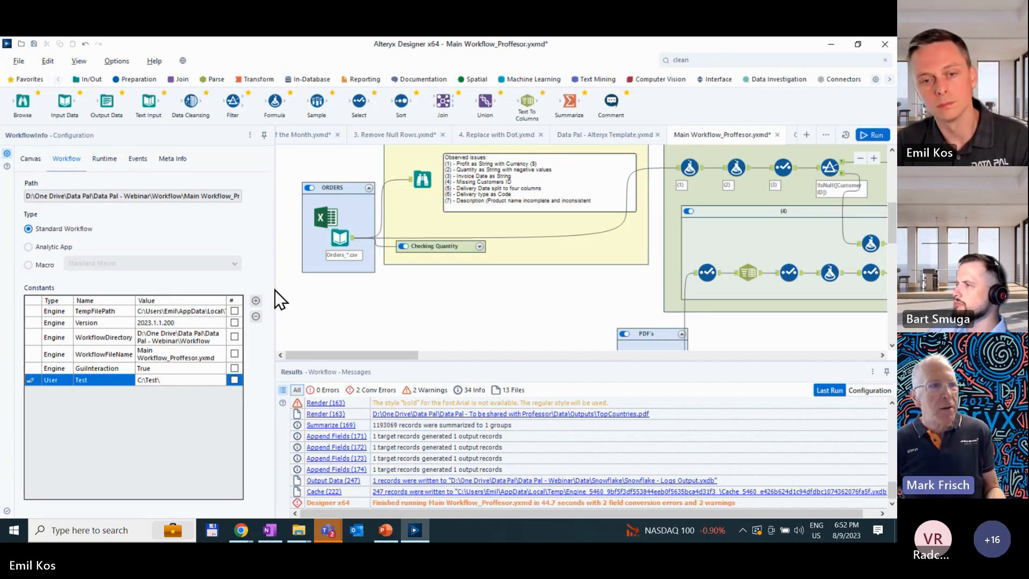
- Add another User constant named Production to the workflow's constants
left_click(256, 300)
left_click(104, 392)
type("Production")
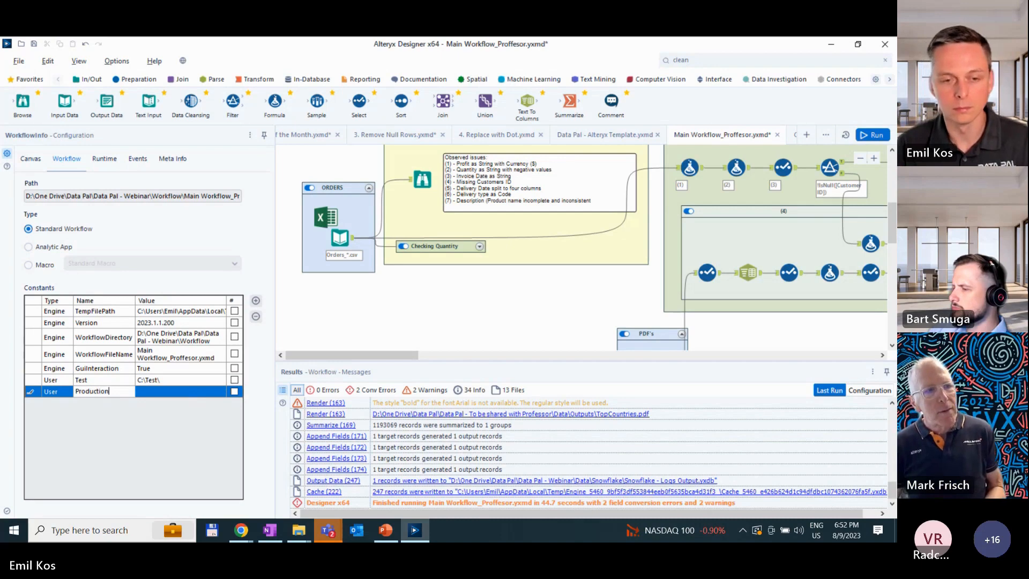
- Try to copy the Test constant's value into the Production constant
left_click(169, 379)
left_click(161, 392)
type("UserTestC:\\Test\\False")
left_click(143, 380)
left_click_drag(180, 376, 136, 378)
left_click(217, 392)
type("False")
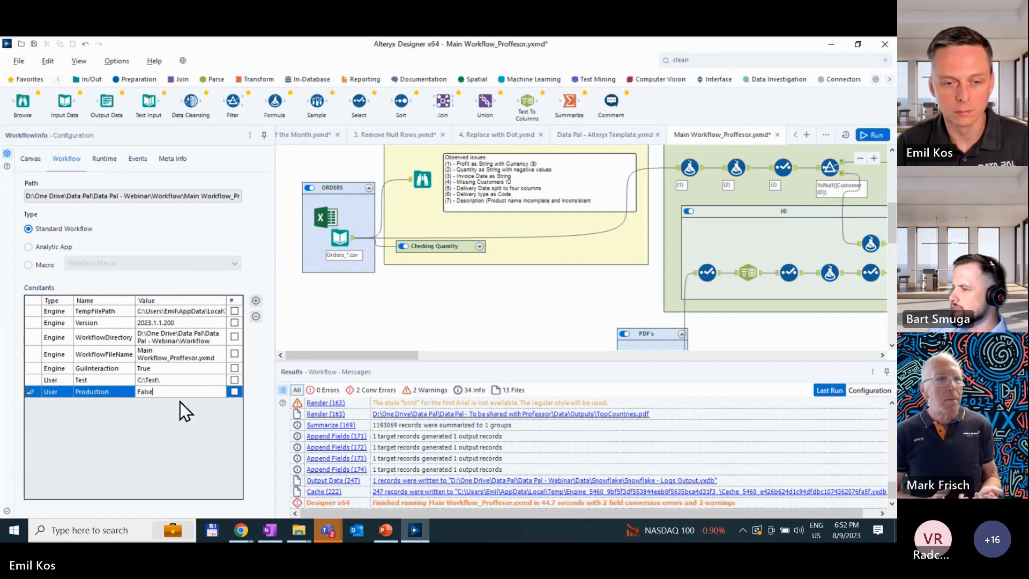
key("Up")
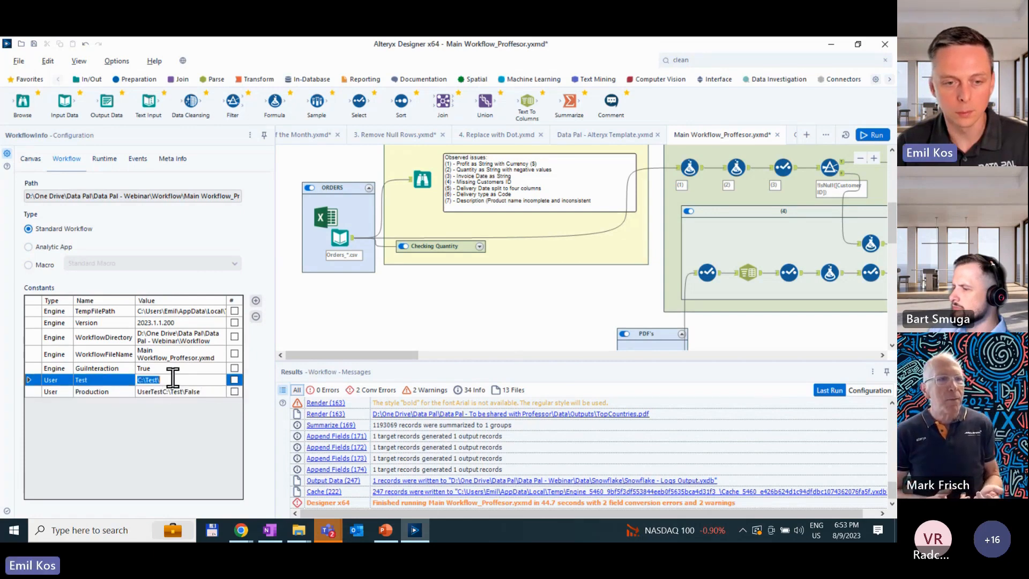
- Clear the Production constant's value and set it to C:\Production\
left_click(218, 391)
key("BackSpace")
key("BackSpace")
key("BackSpace")
key("BackSpace")
key("BackSpace")
key("BackSpace")
key("BackSpace")
key("BackSpace")
key("BackSpace")
key("ctrl+a")
type("C:\\Production")
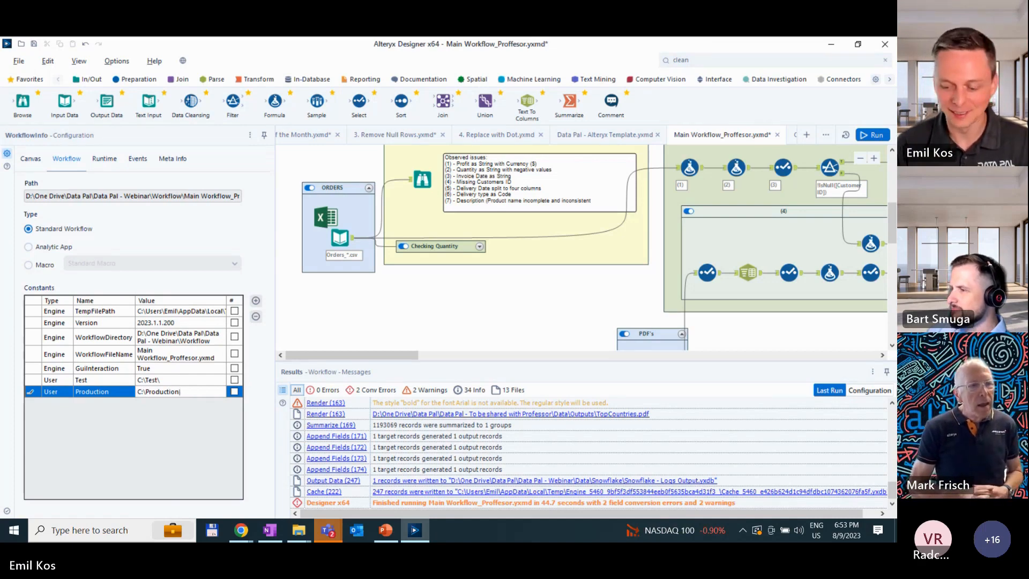
type("\\")
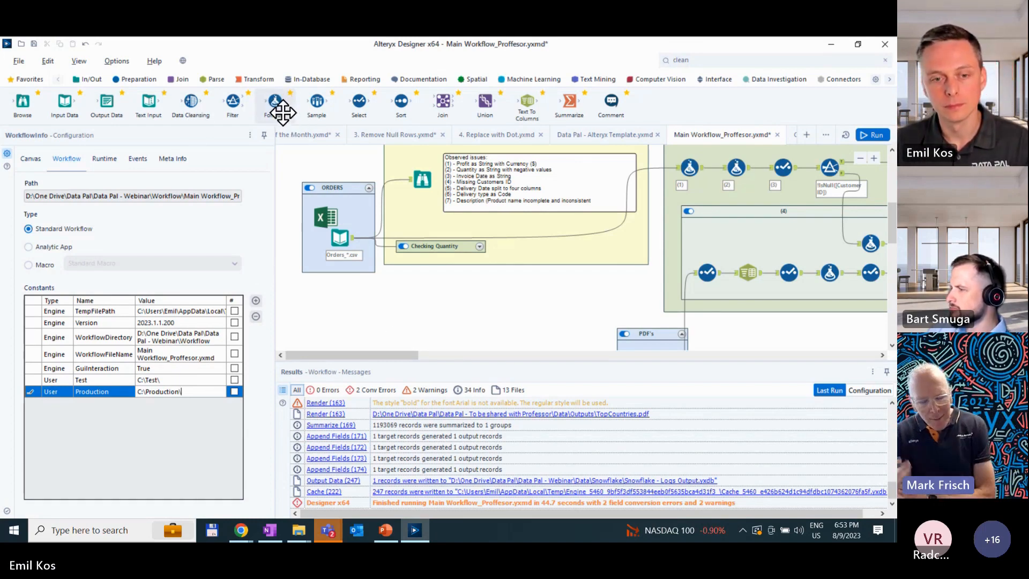
- Connect a new Formula tool to the Orders input and enter the expression [User.Production]+"1.xlsx|||sheet1"
left_click_drag(279, 108, 398, 306)
left_click(145, 211)
type("[")
scroll(143, 260, "down", 2)
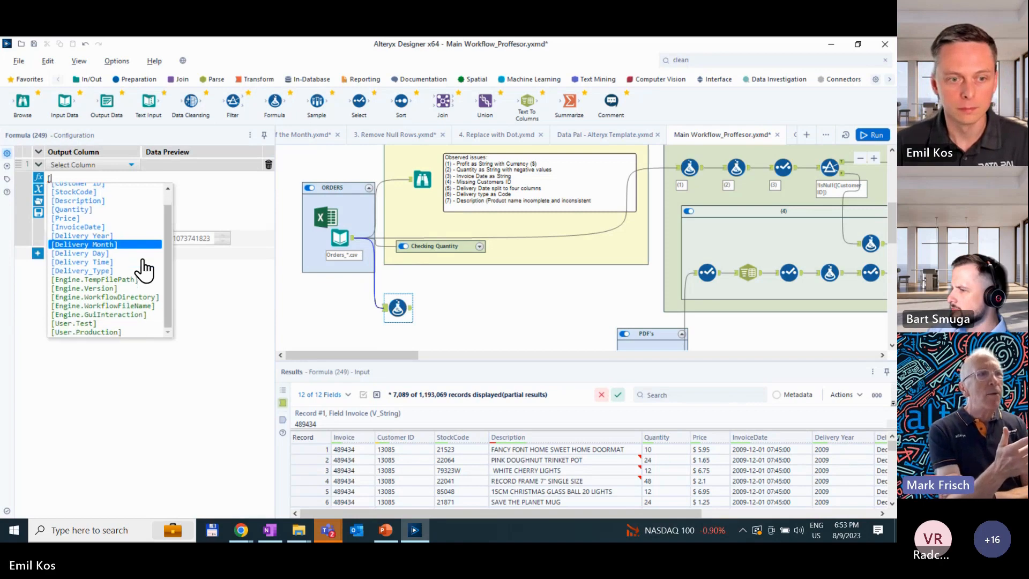
left_click(123, 333)
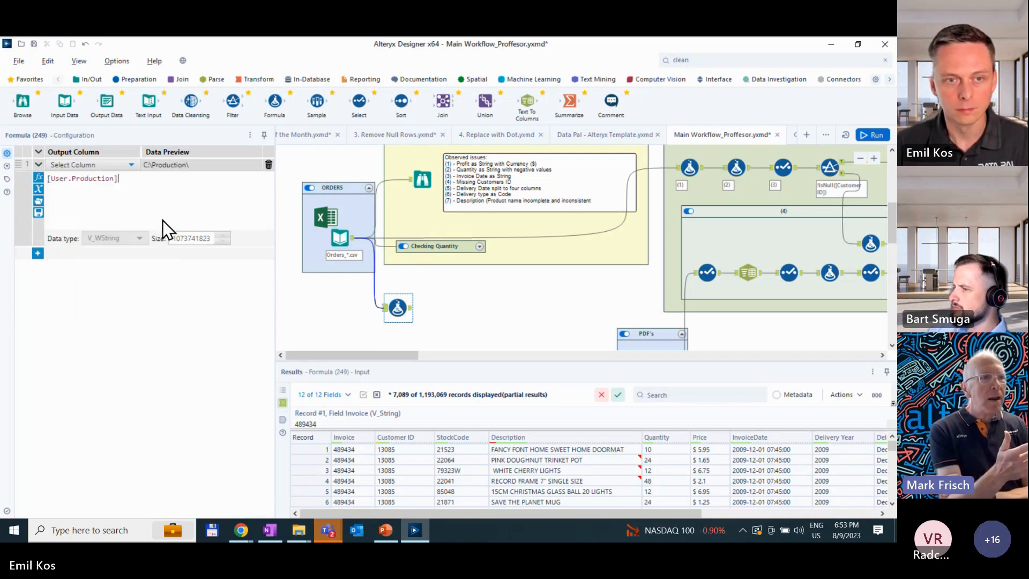
type("+\"")
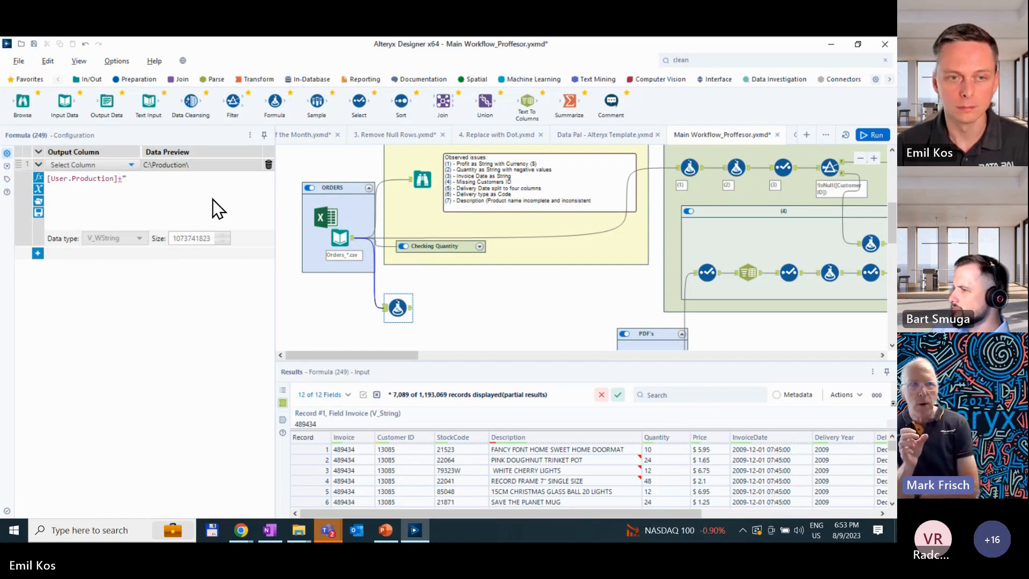
type("1.xlsx|||sheet1\"")
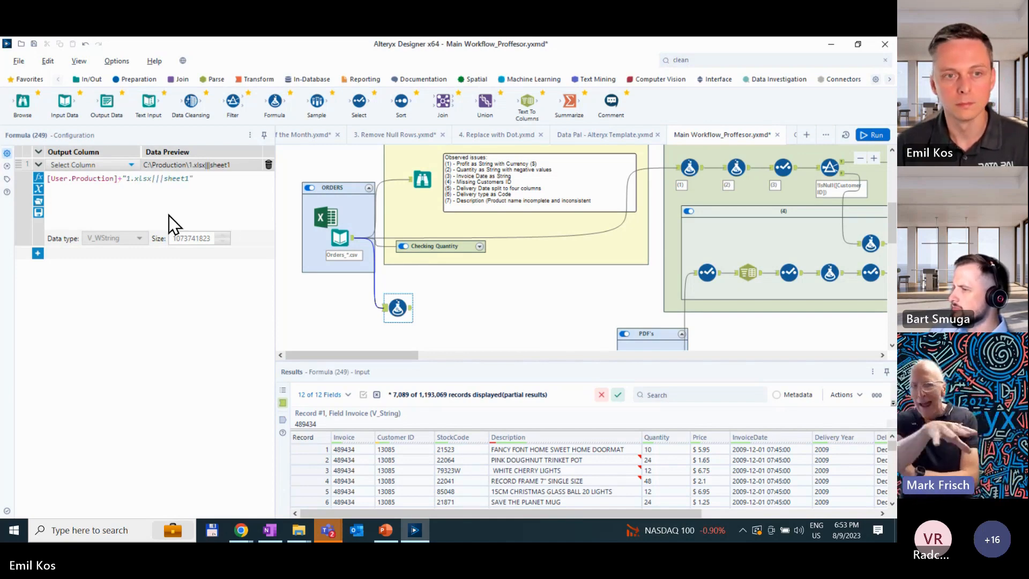
- Direct the formula to a new column named Output path and connect an Output Data tool after the Formula tool
left_click(107, 163)
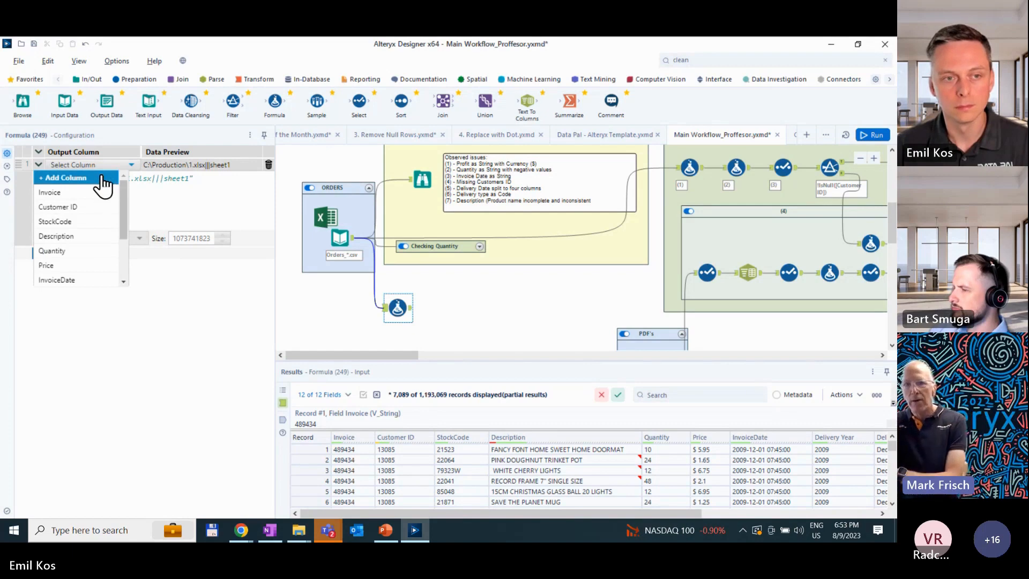
left_click(102, 177)
type("Output path")
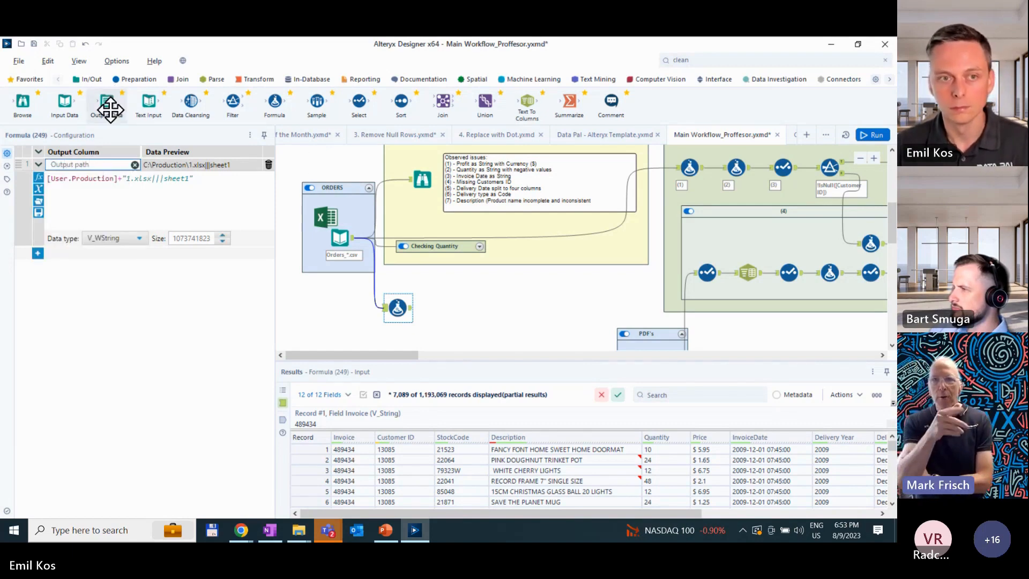
left_click_drag(107, 102, 447, 307)
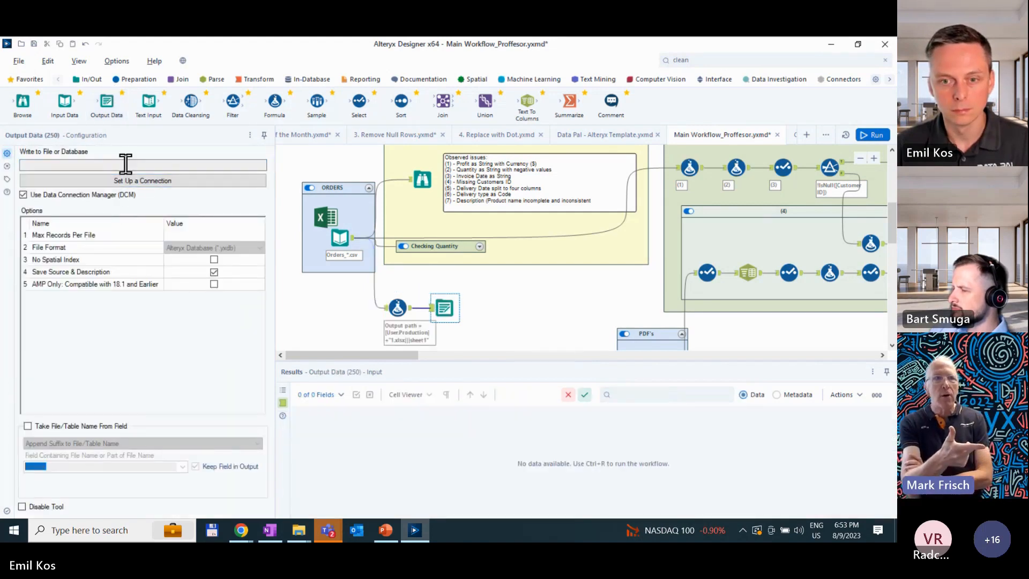
- Return to the workflow's constants and try the # option on the Production and Test constants, leaving it cleared
left_click(400, 309)
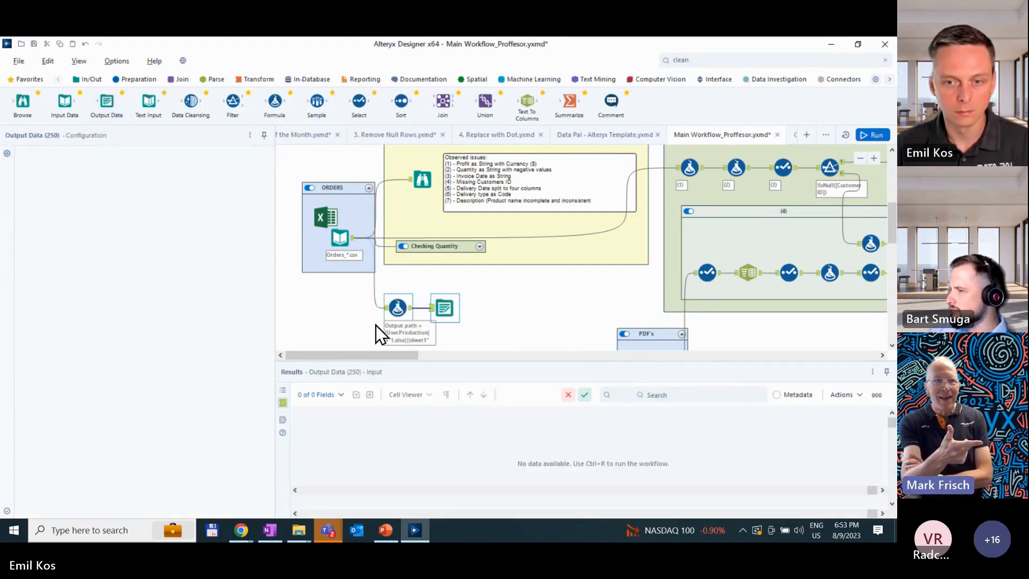
left_click(341, 314)
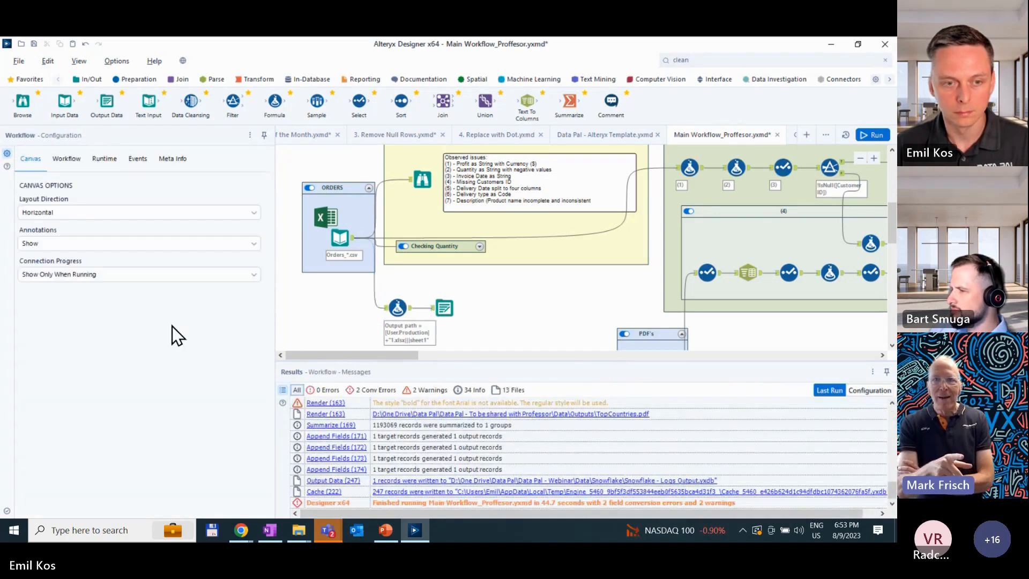
left_click(100, 161)
left_click(65, 160)
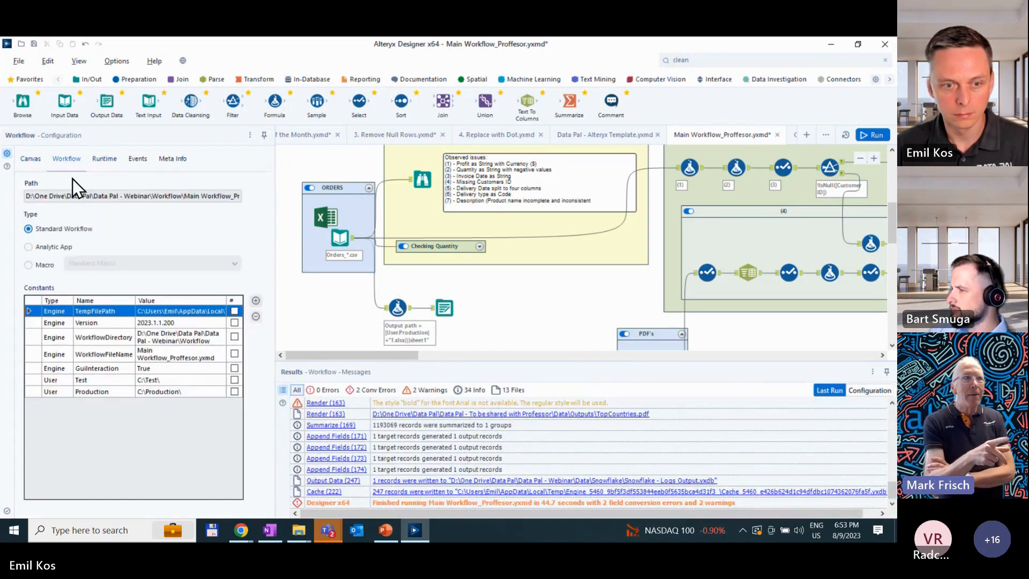
left_click(235, 392)
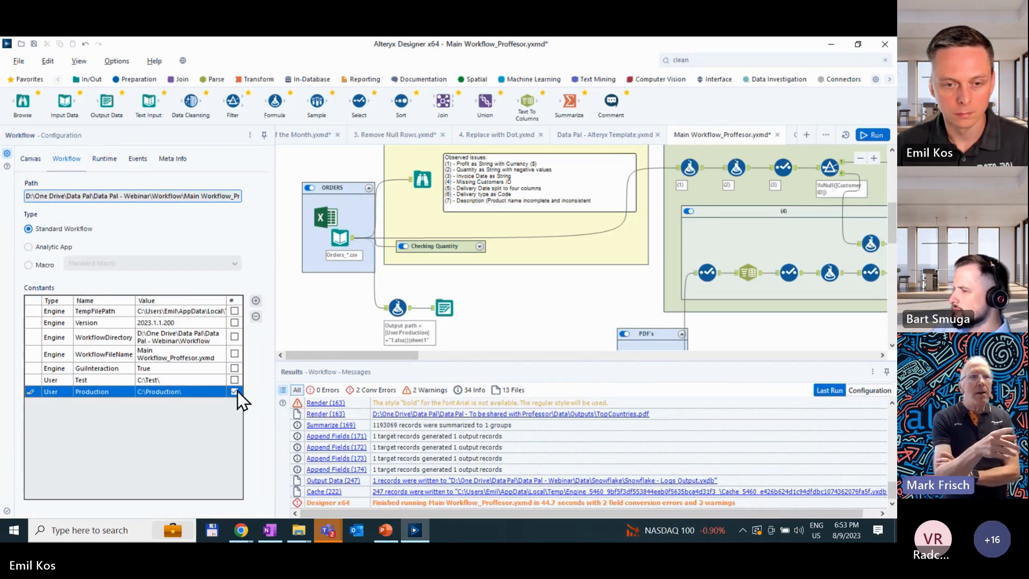
left_click(235, 380)
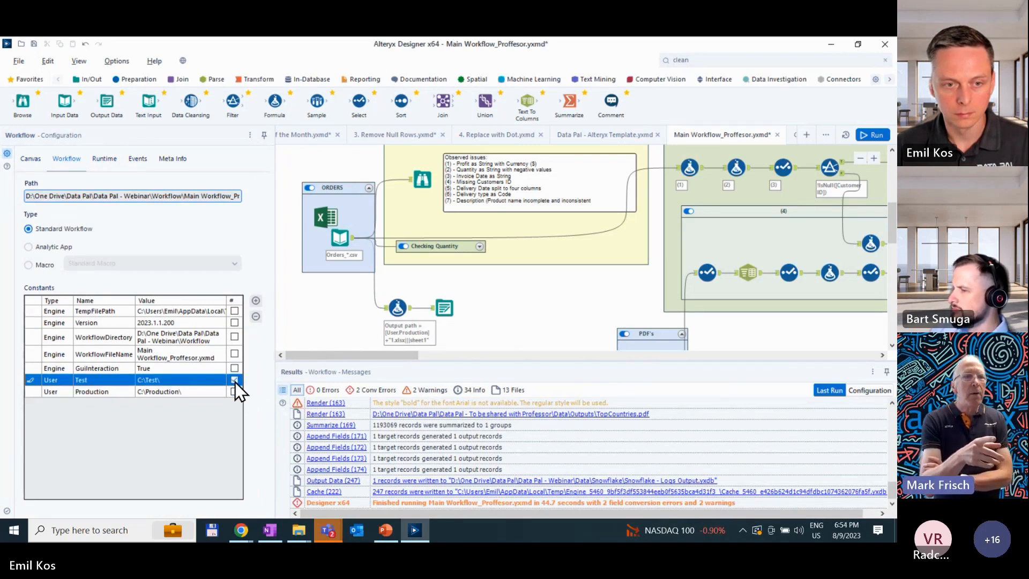
left_click(234, 380)
- Add a User constant named Use with the value Production
left_click(255, 303)
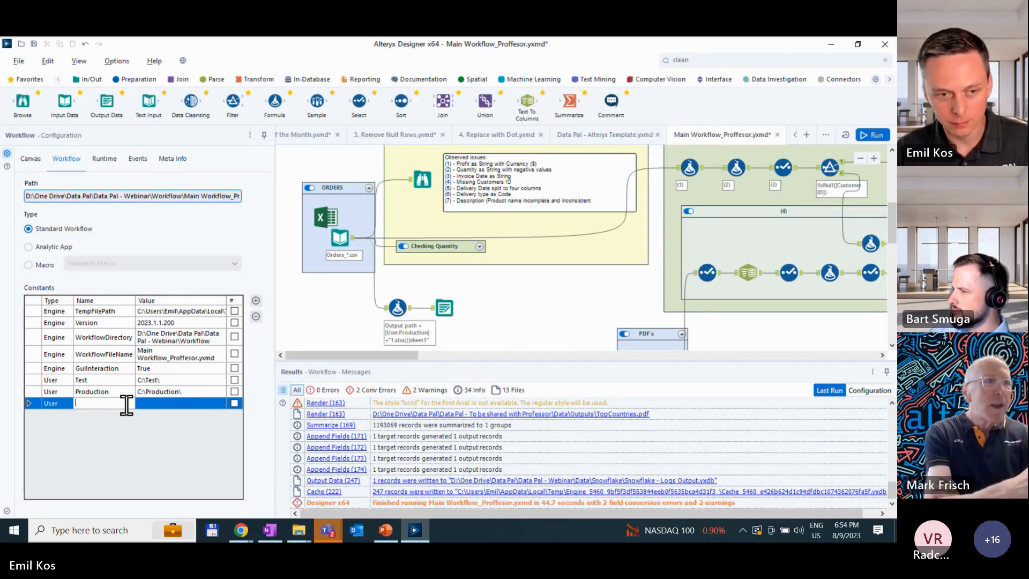
type("Use")
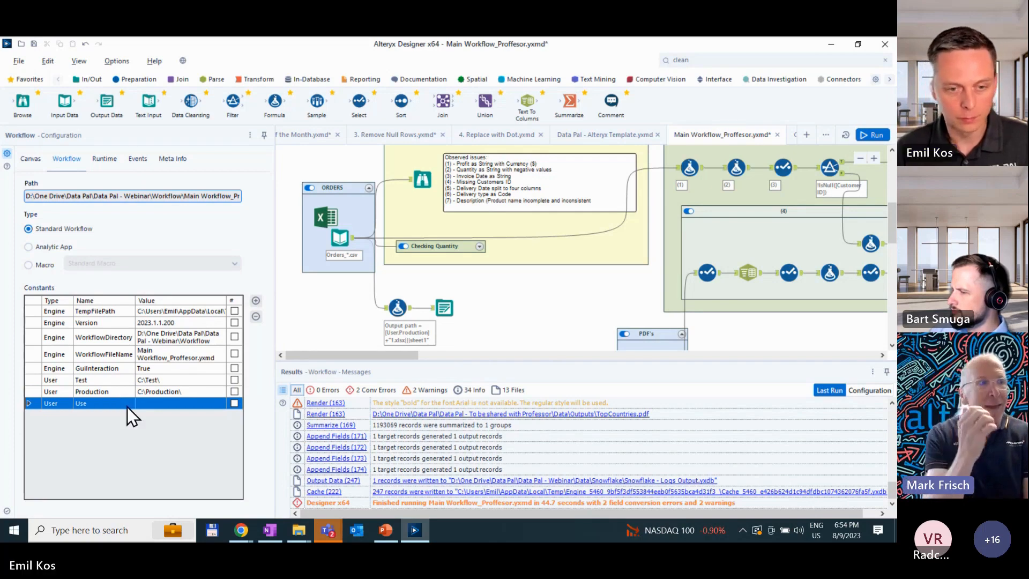
left_click(140, 405)
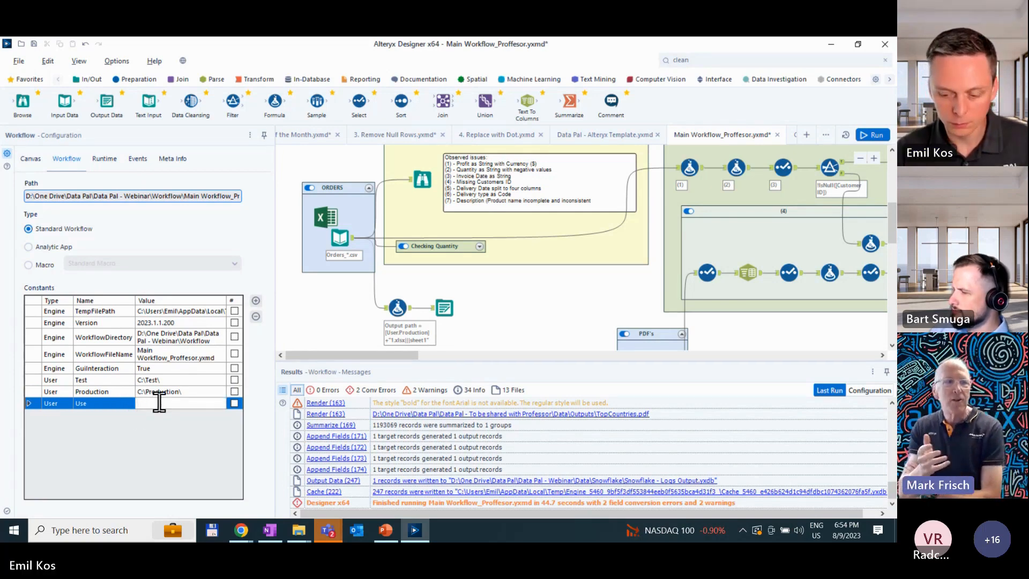
type("P")
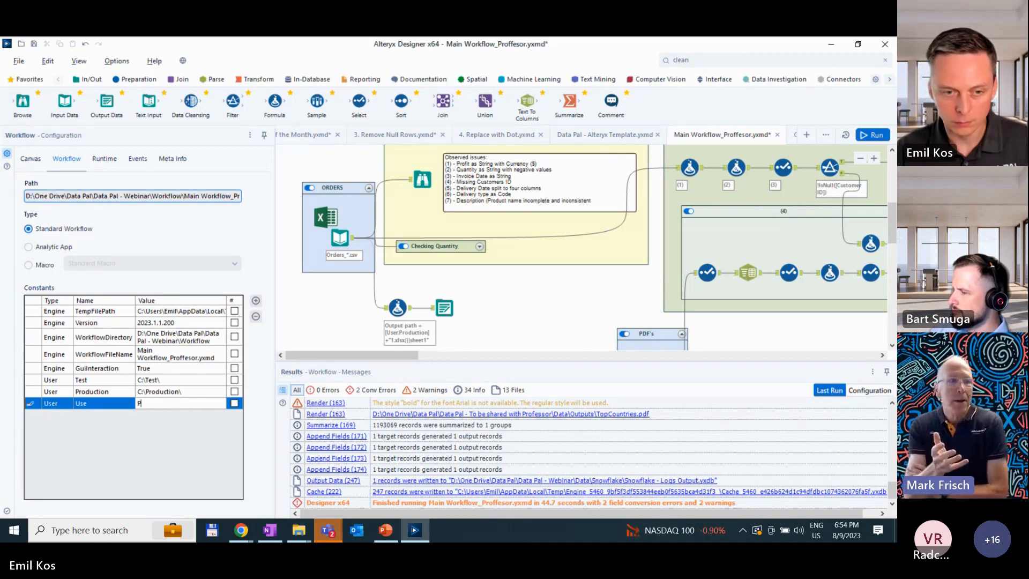
type("roduction")
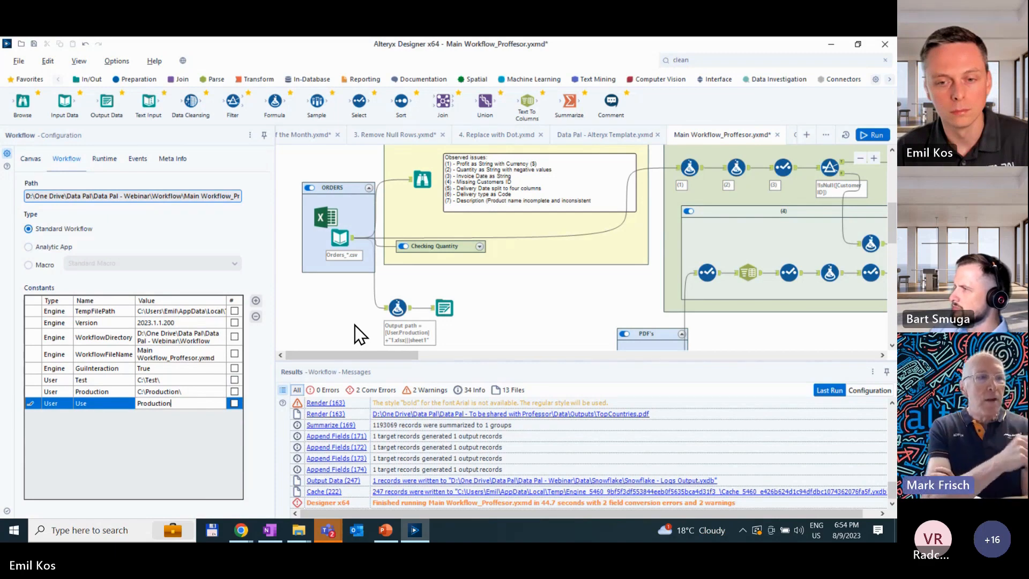
key("Return")
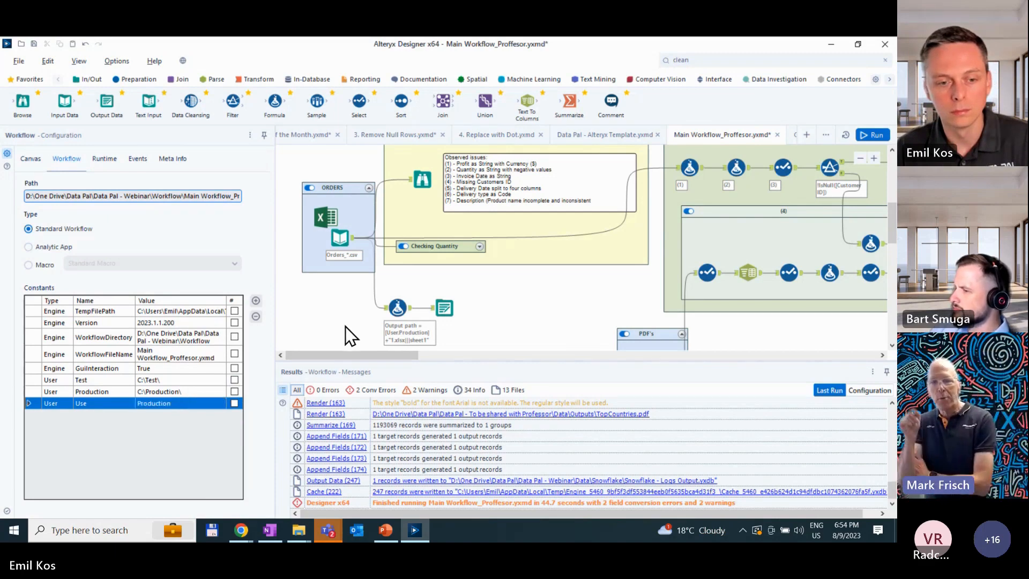
- Move the new Output Data tool slightly farther from the Formula tool and review the Output path expression and workflow constants
left_click(397, 306)
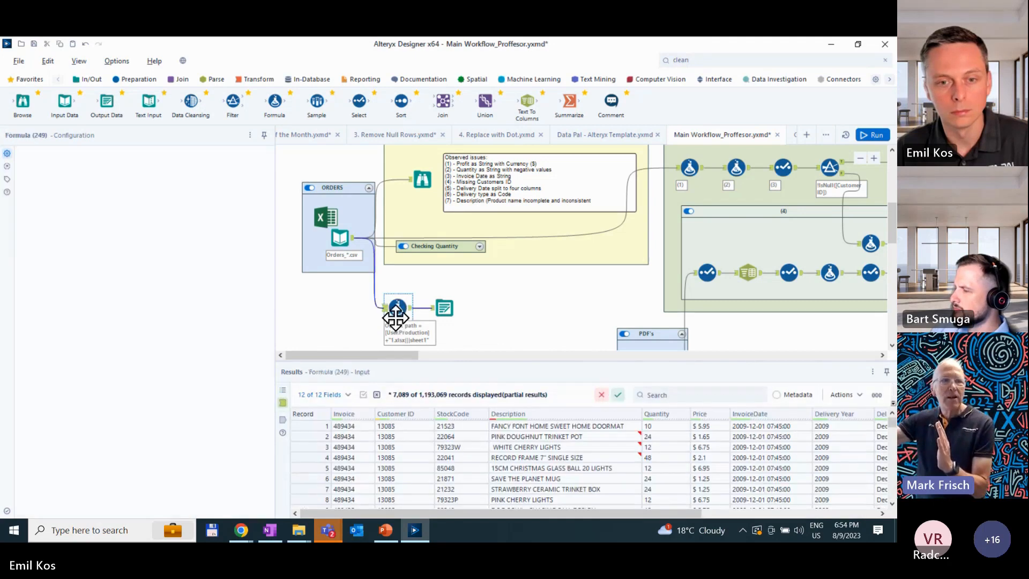
left_click_drag(440, 306, 464, 306)
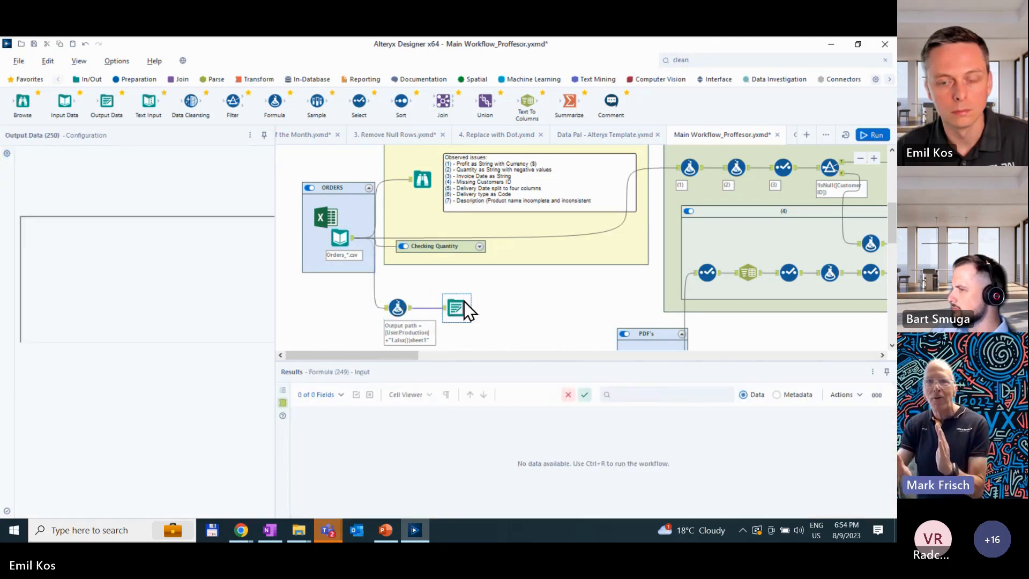
left_click(397, 308)
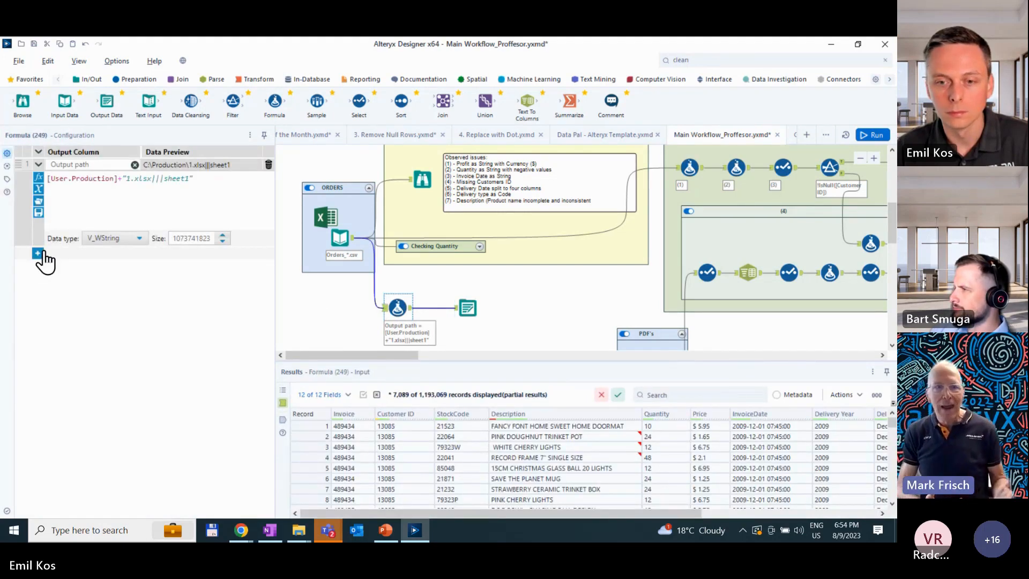
left_click(317, 315)
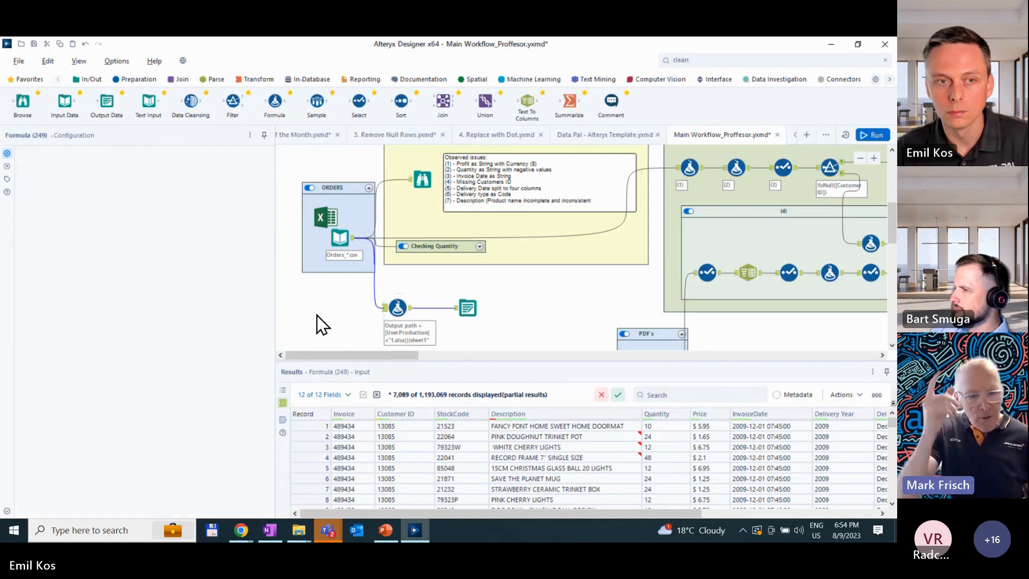
left_click(71, 152)
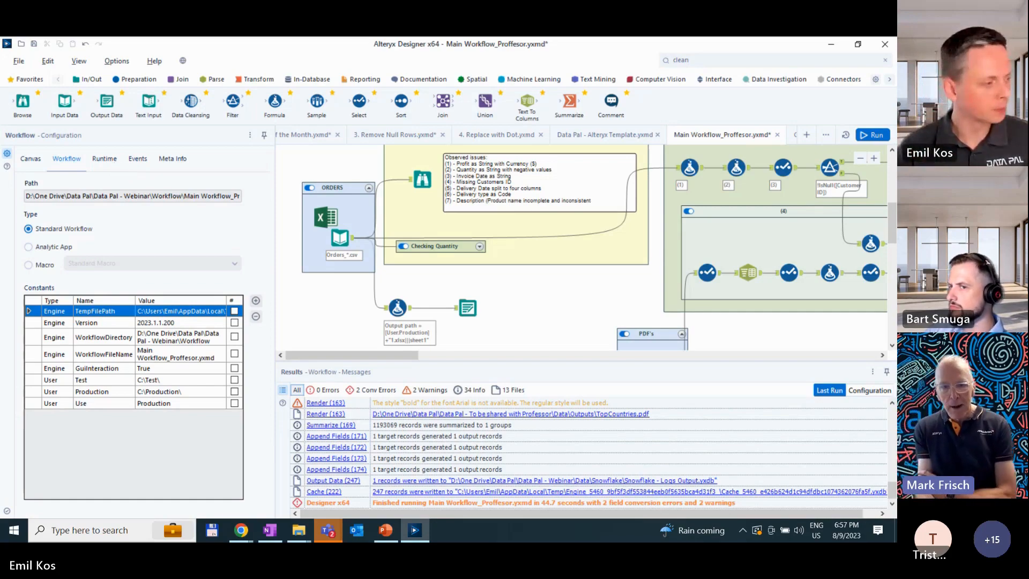
key("alt+Tab")
left_click_drag(375, 41, 1, 90)
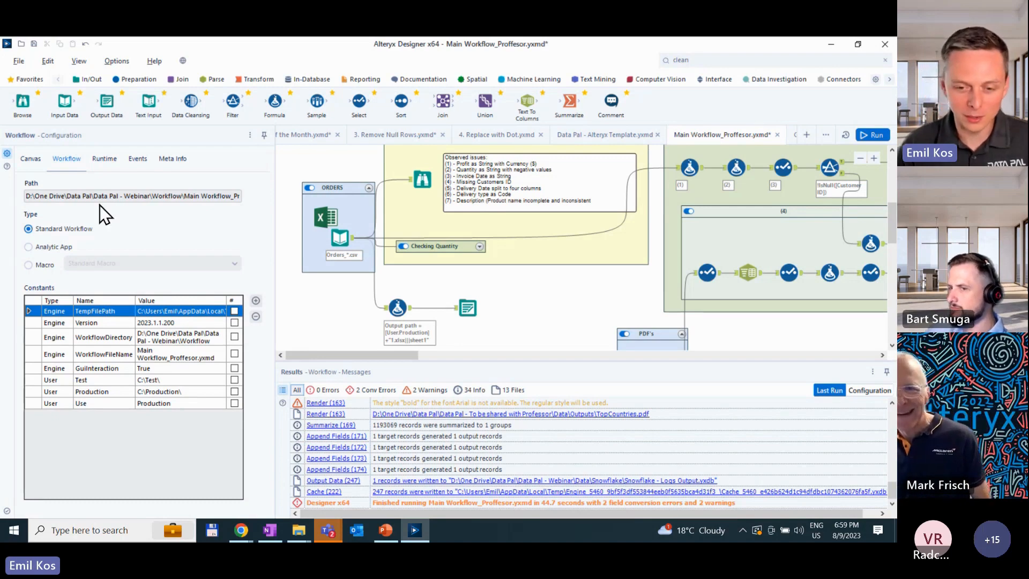
- Switch to the PowerPoint presentation and start the slide show from the Key Takeaways slide
left_click(385, 531)
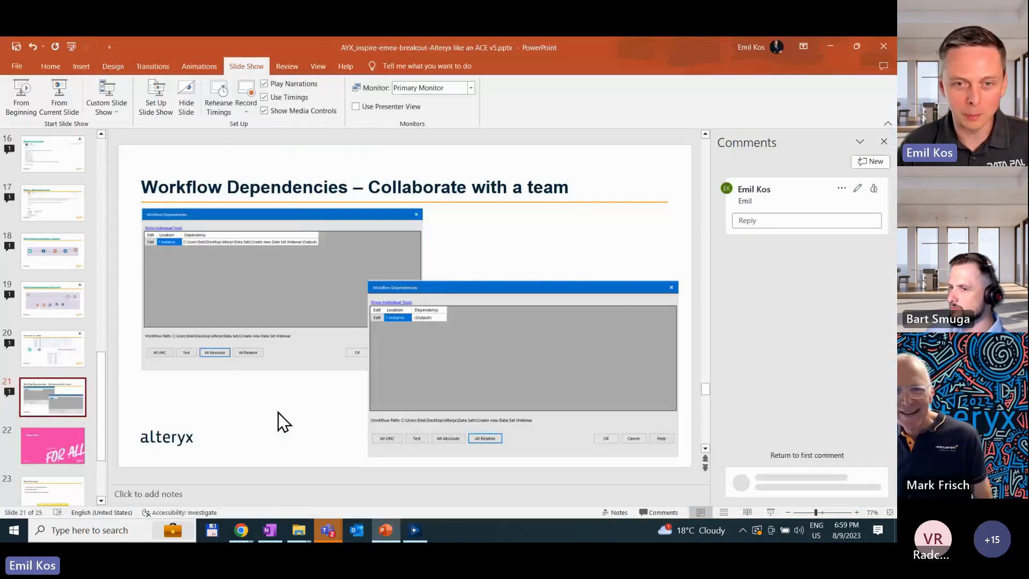
scroll(80, 367, "down", 1)
left_click(52, 439)
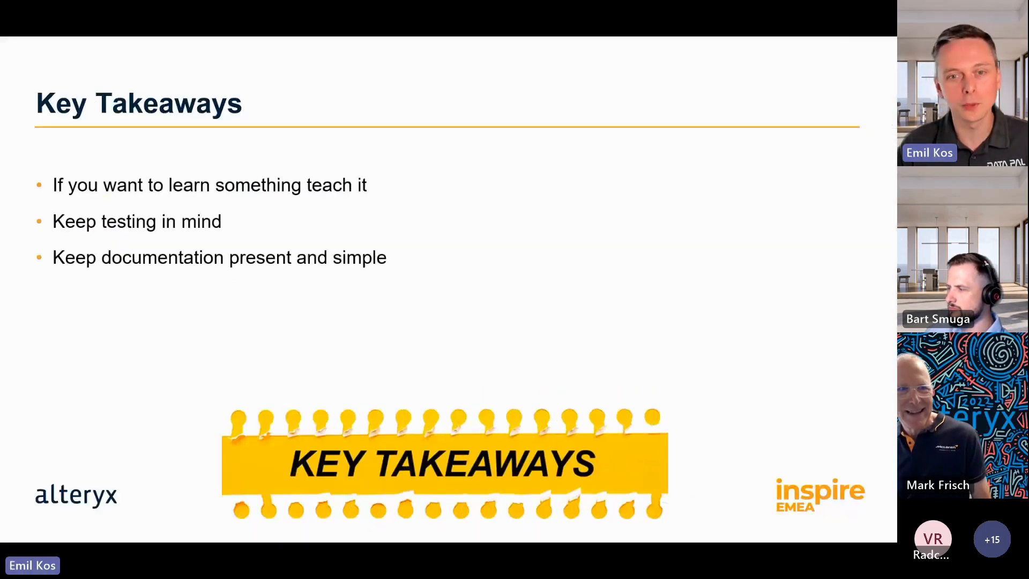
left_click(60, 96)
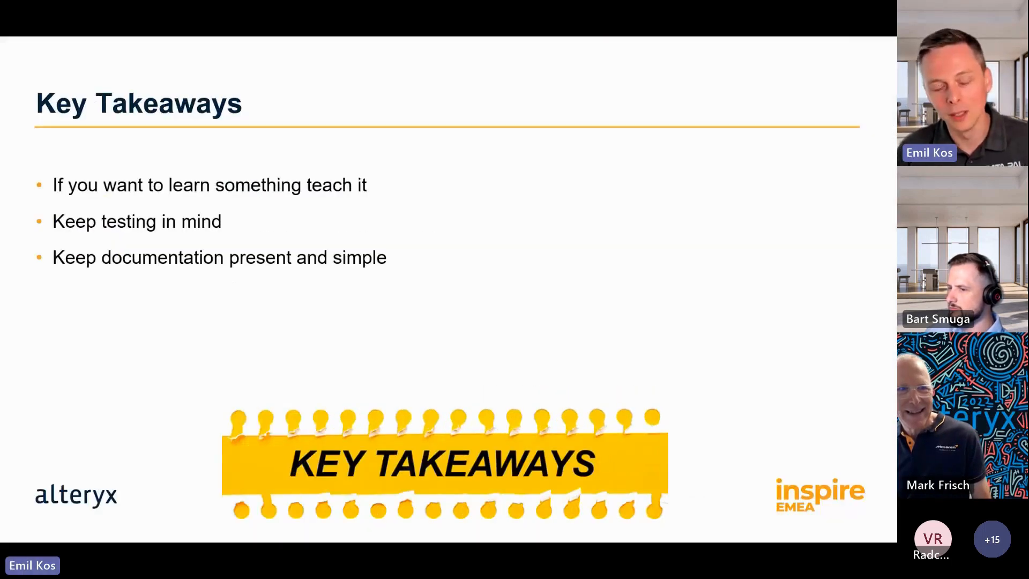